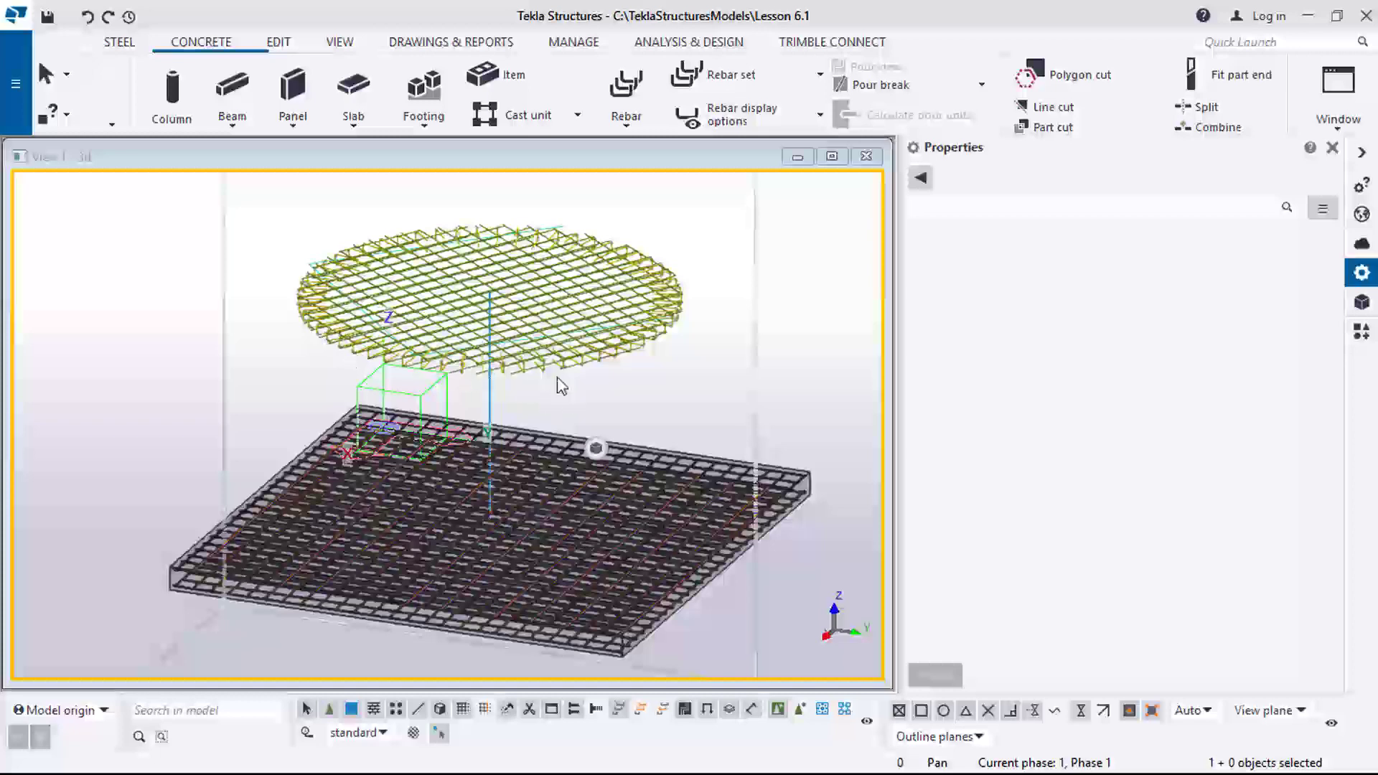
# Examine the circular roof mesh and the base slab reinforcement in both 3D and plan views.
pyautogui.moveTo(631, 374); pyautogui.dragTo(622, 407, button='middle')
pyautogui.scroll(-5, 606, 409)
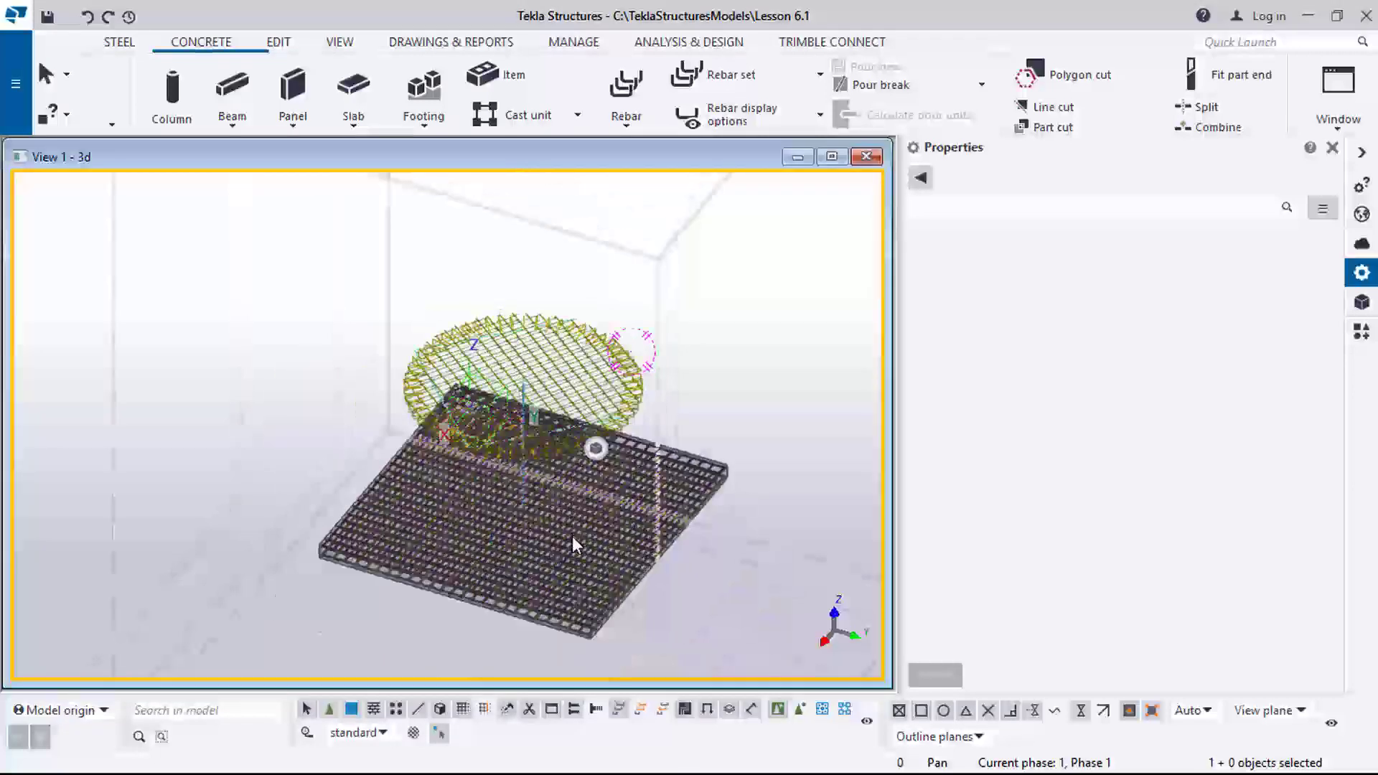
pyautogui.scroll(4, 567, 502)
pyautogui.keyDown('ctrl'); pyautogui.moveTo(568, 483); pyautogui.dragTo(571, 483, button='middle'); pyautogui.keyUp('ctrl')
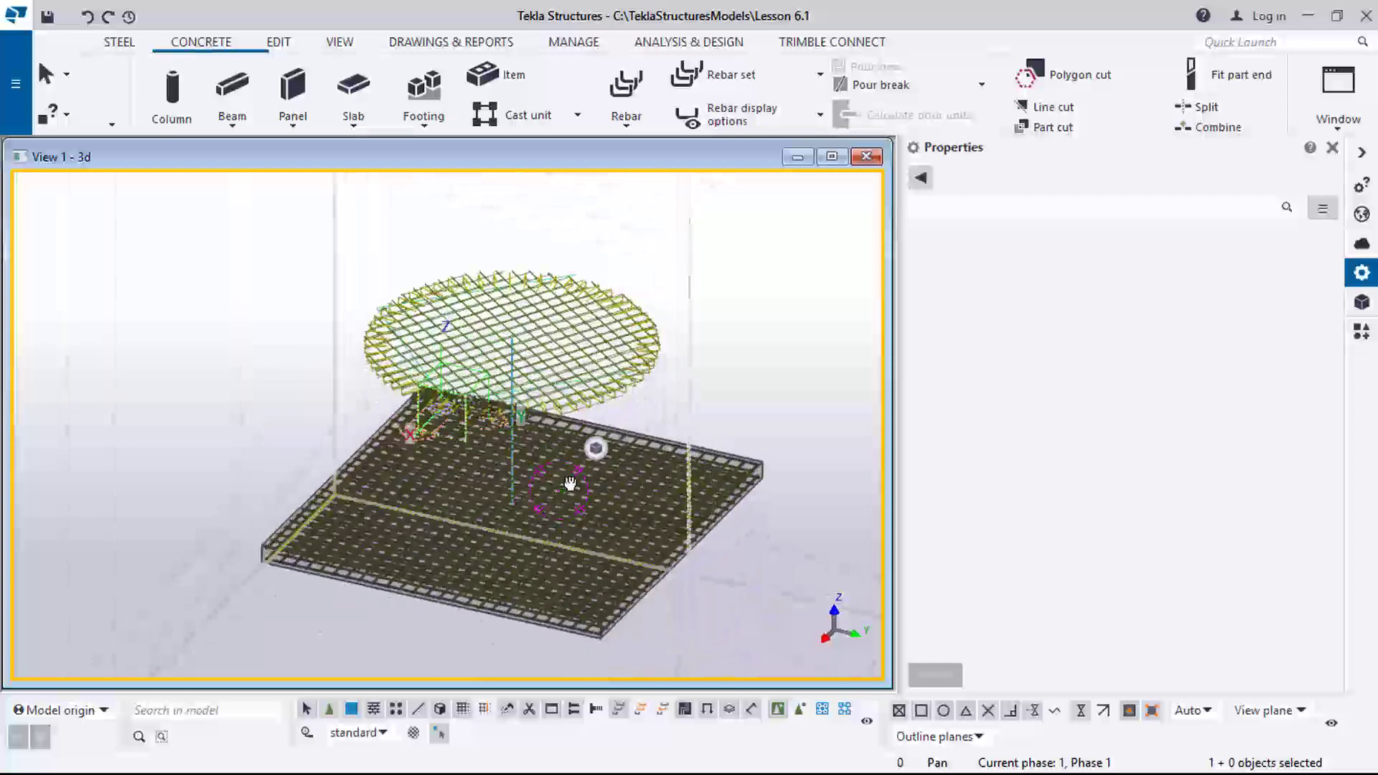
pyautogui.hotkey('ctrl', 'p')
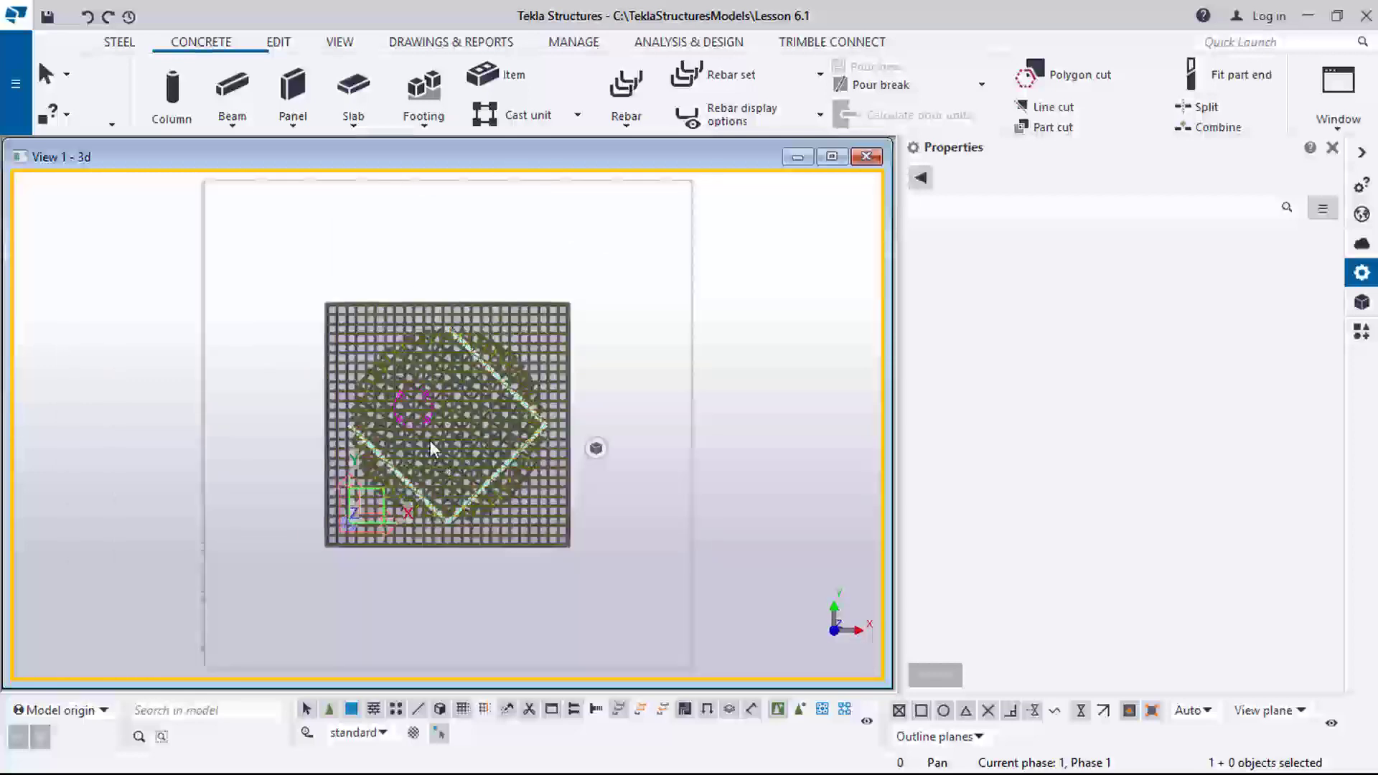
pyautogui.scroll(2, 429, 440)
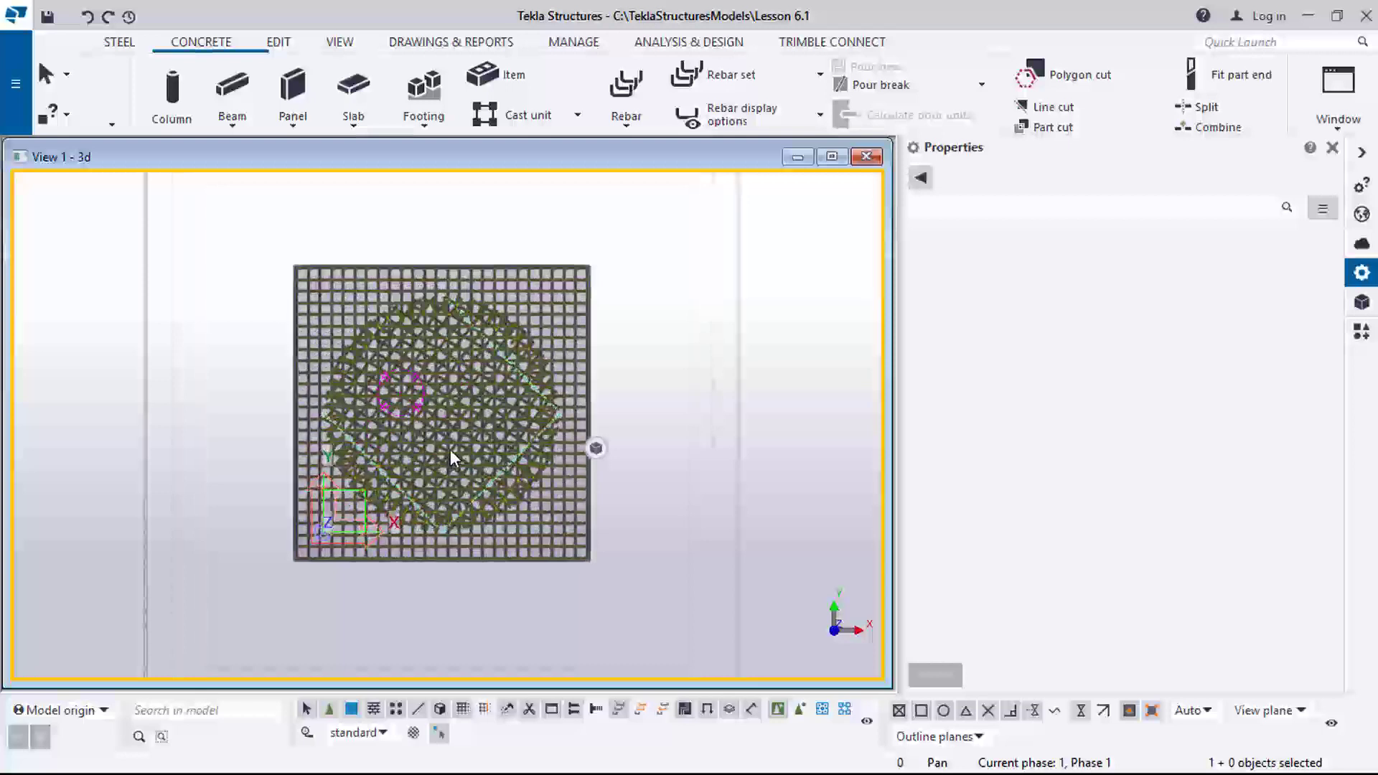
pyautogui.hotkey('ctrl', 'p')
pyautogui.scroll(4, 402, 493)
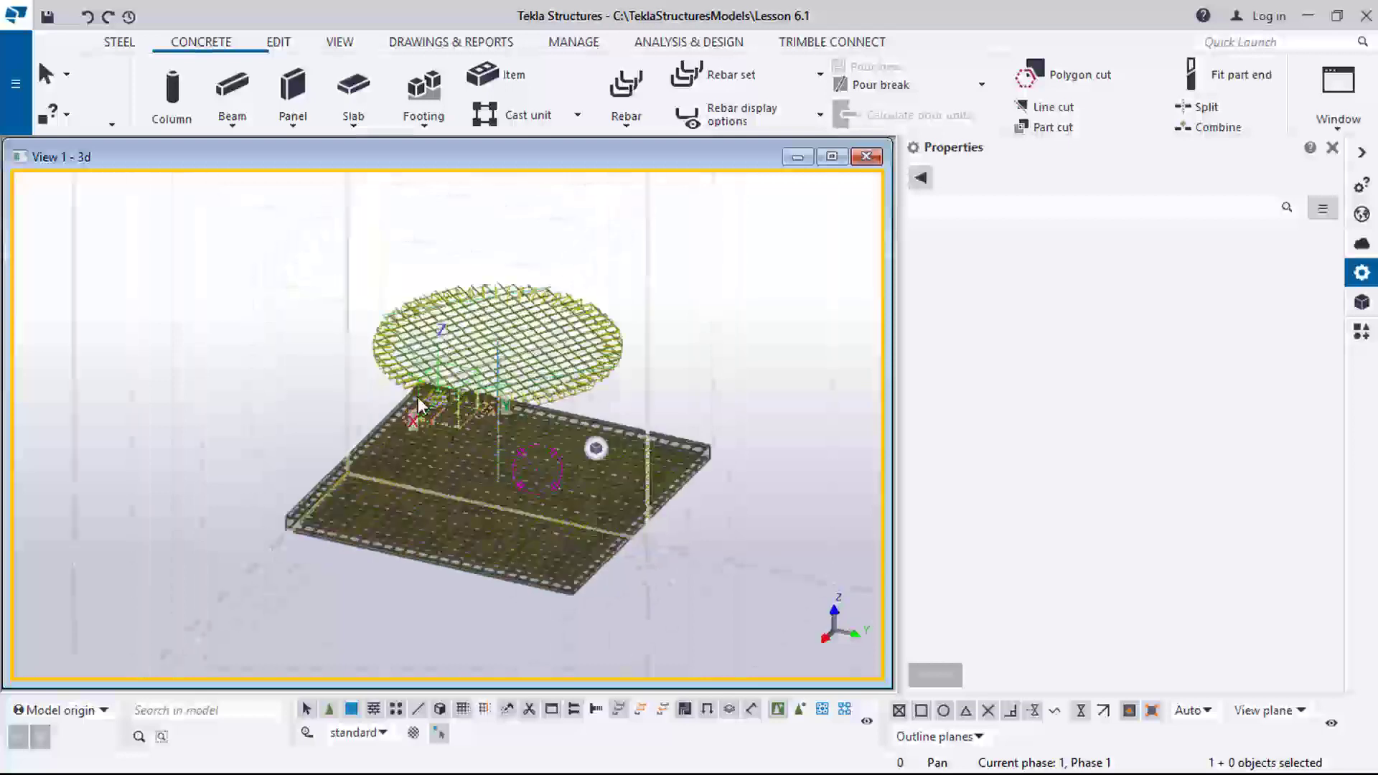
# Redraw the 3D view to bring back all hidden parts, reinforcement and grid lines of the circular tank.
pyautogui.rightClick(255, 307)
pyautogui.click(327, 424)
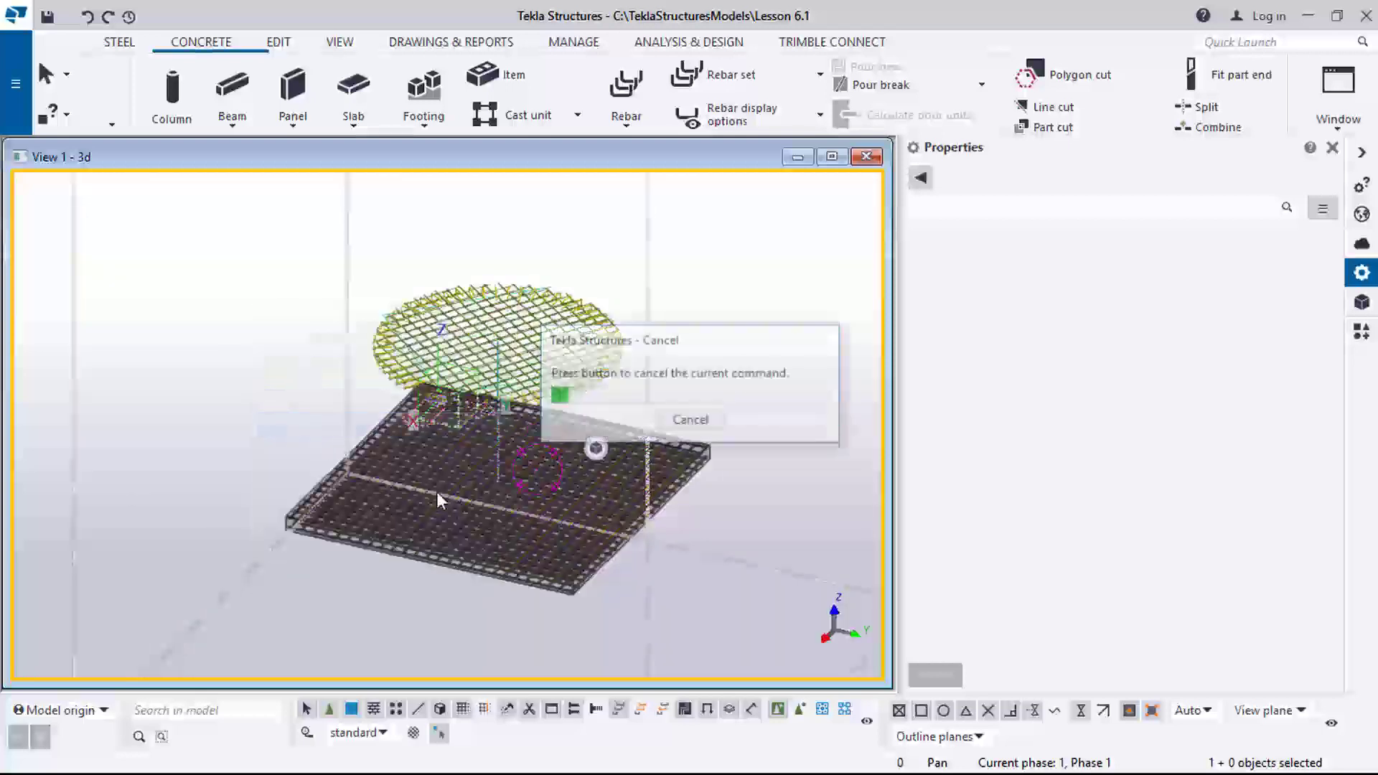
pyautogui.scroll(2, 574, 495)
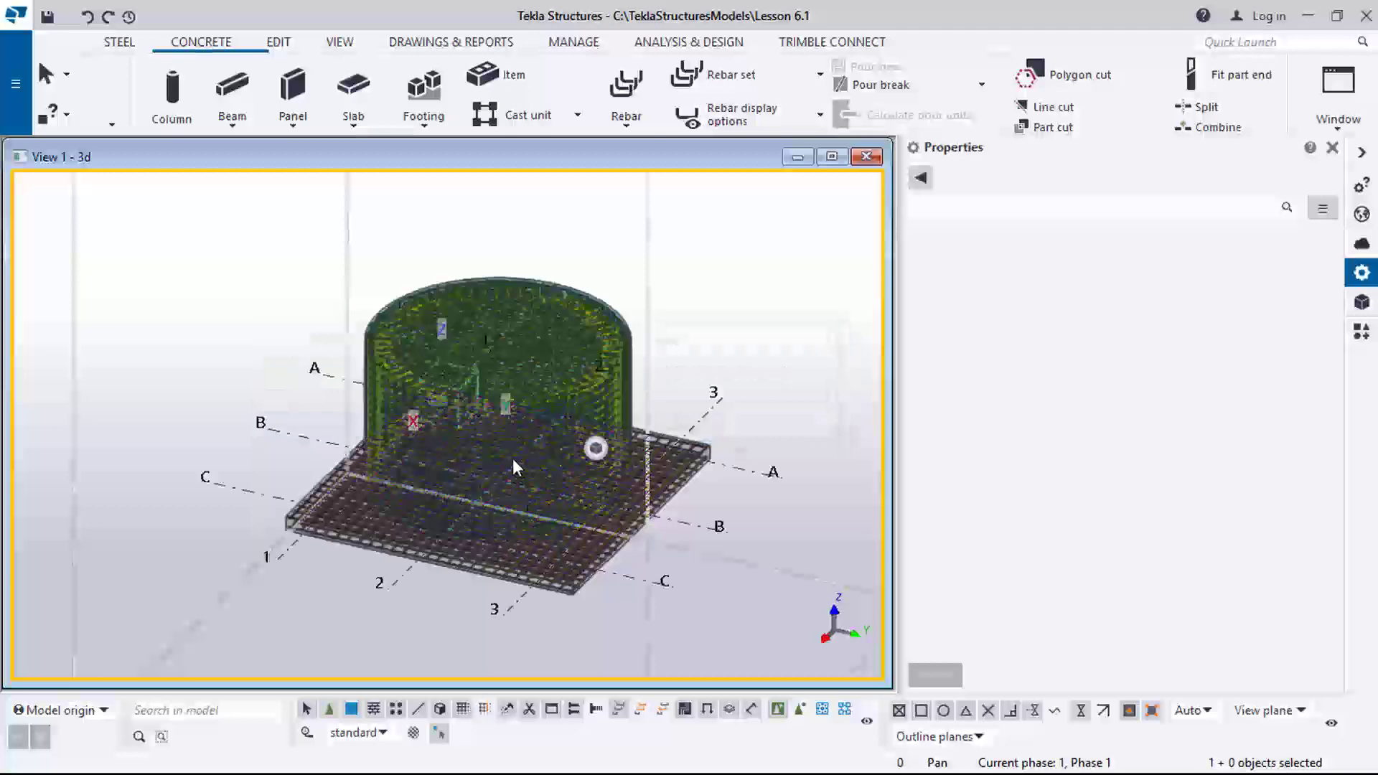
pyautogui.scroll(1, 511, 480)
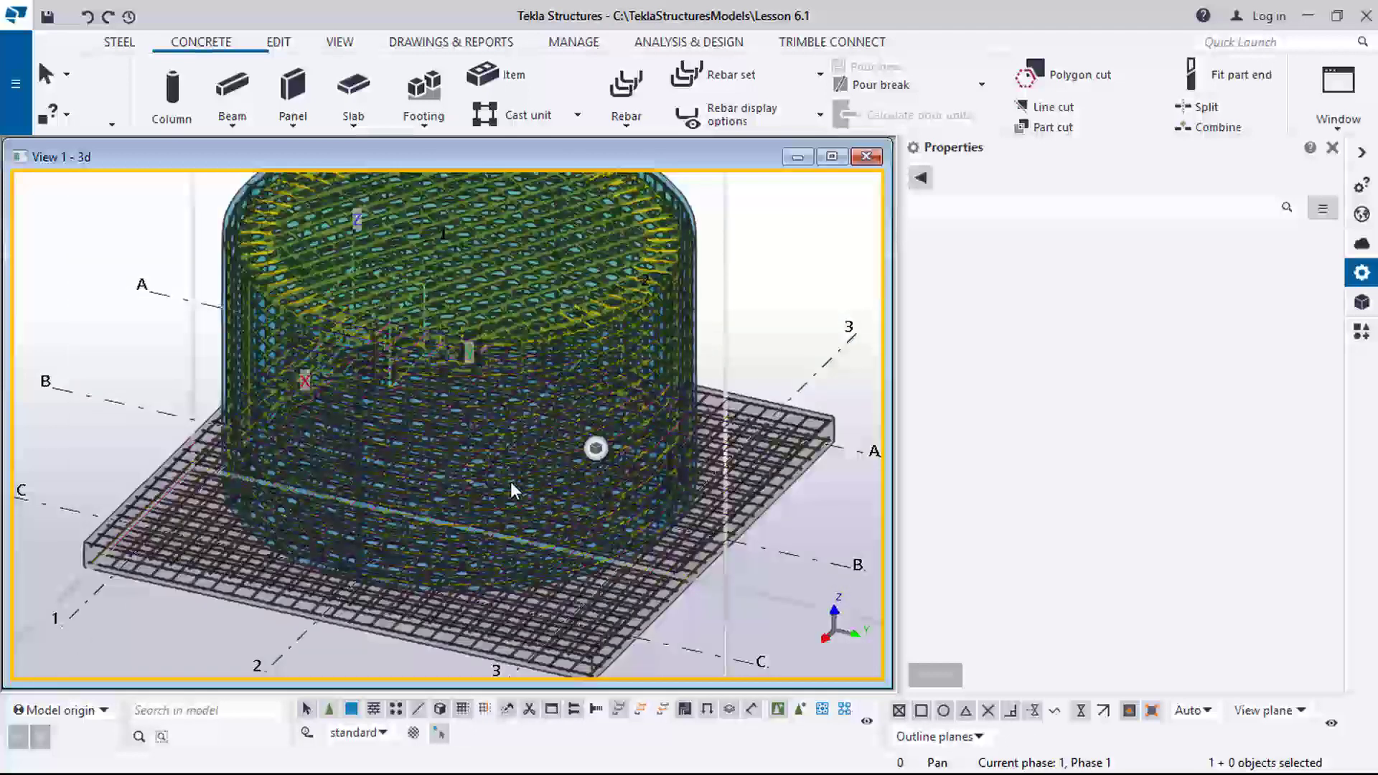
pyautogui.scroll(1, 527, 402)
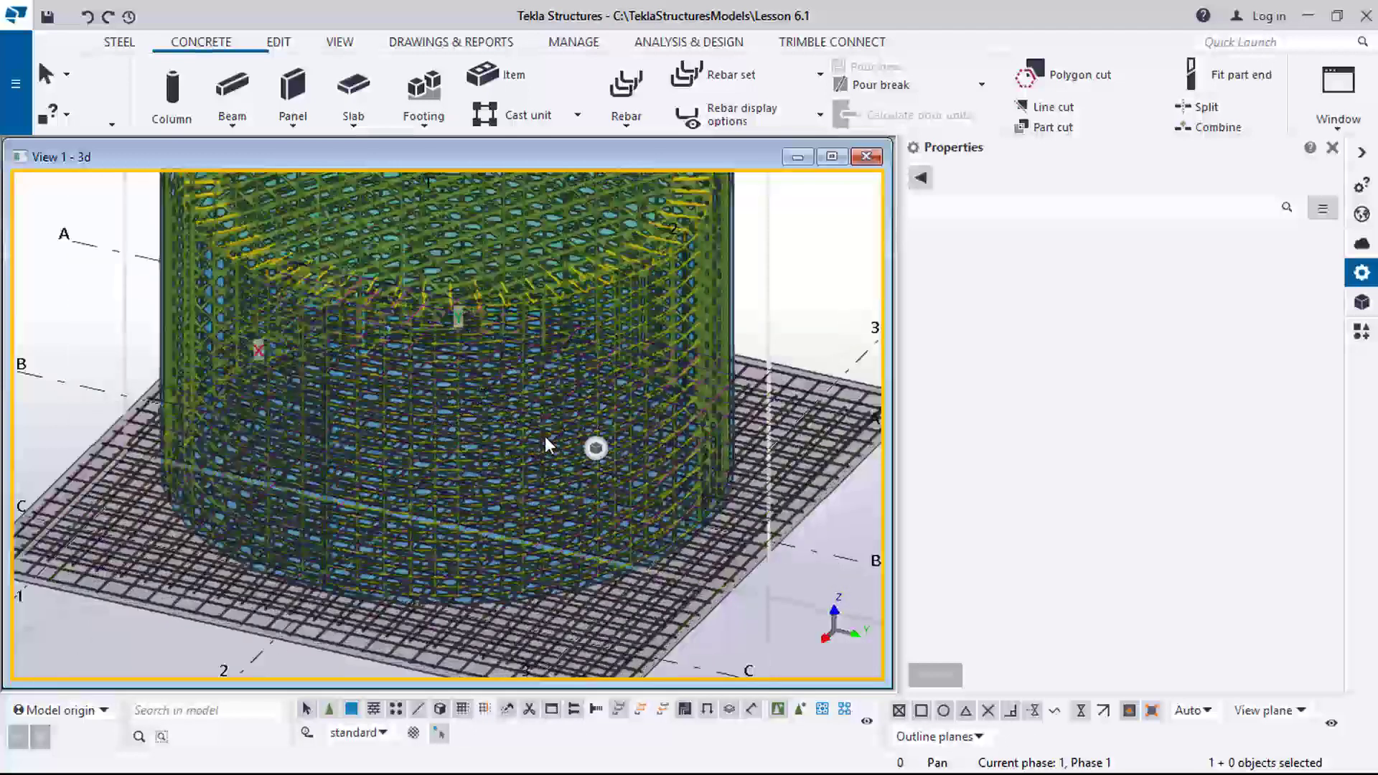
pyautogui.scroll(-3, 552, 463)
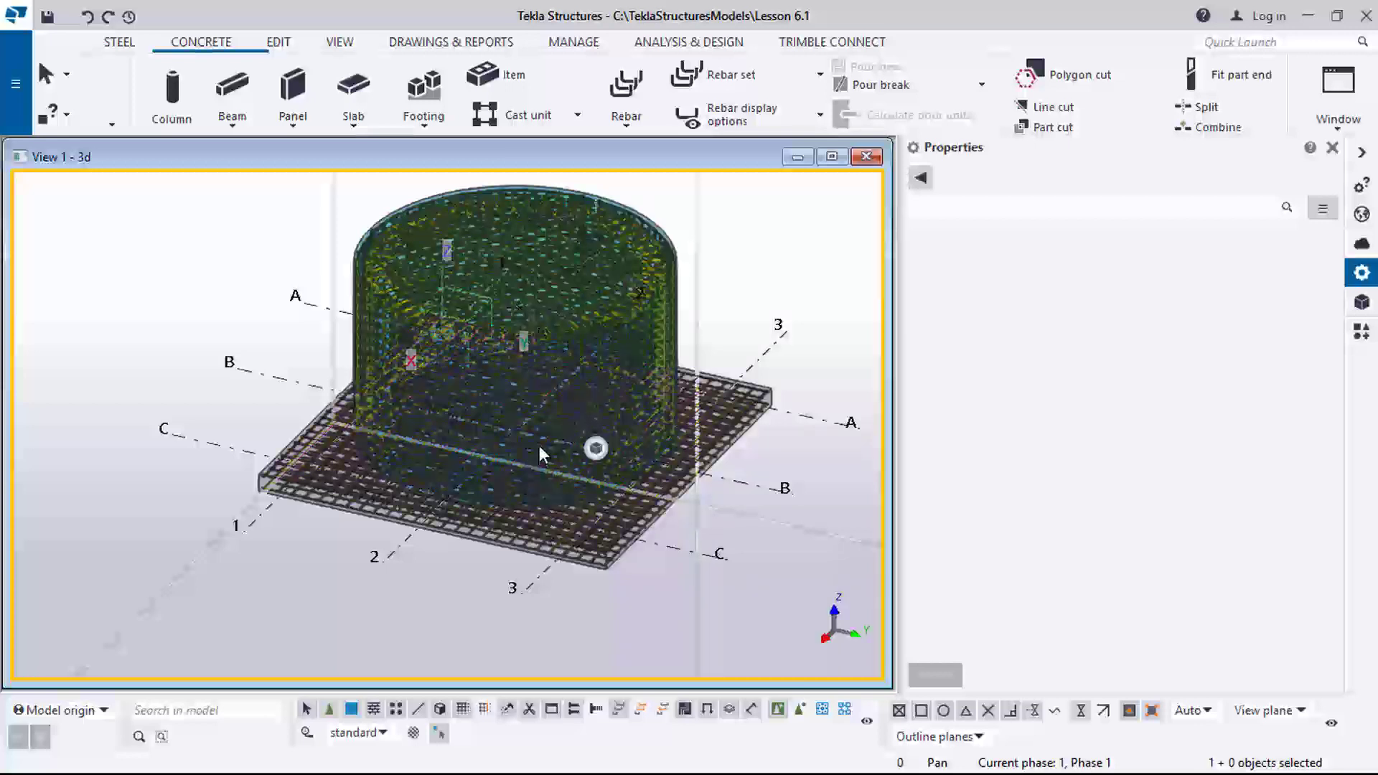
# Hide the circular tank wall and the base slab together with their reinforcement, isolating the roof slab.
pyautogui.keyDown('ctrl'); pyautogui.moveTo(541, 432); pyautogui.dragTo(550, 368, button='middle'); pyautogui.keyUp('ctrl')
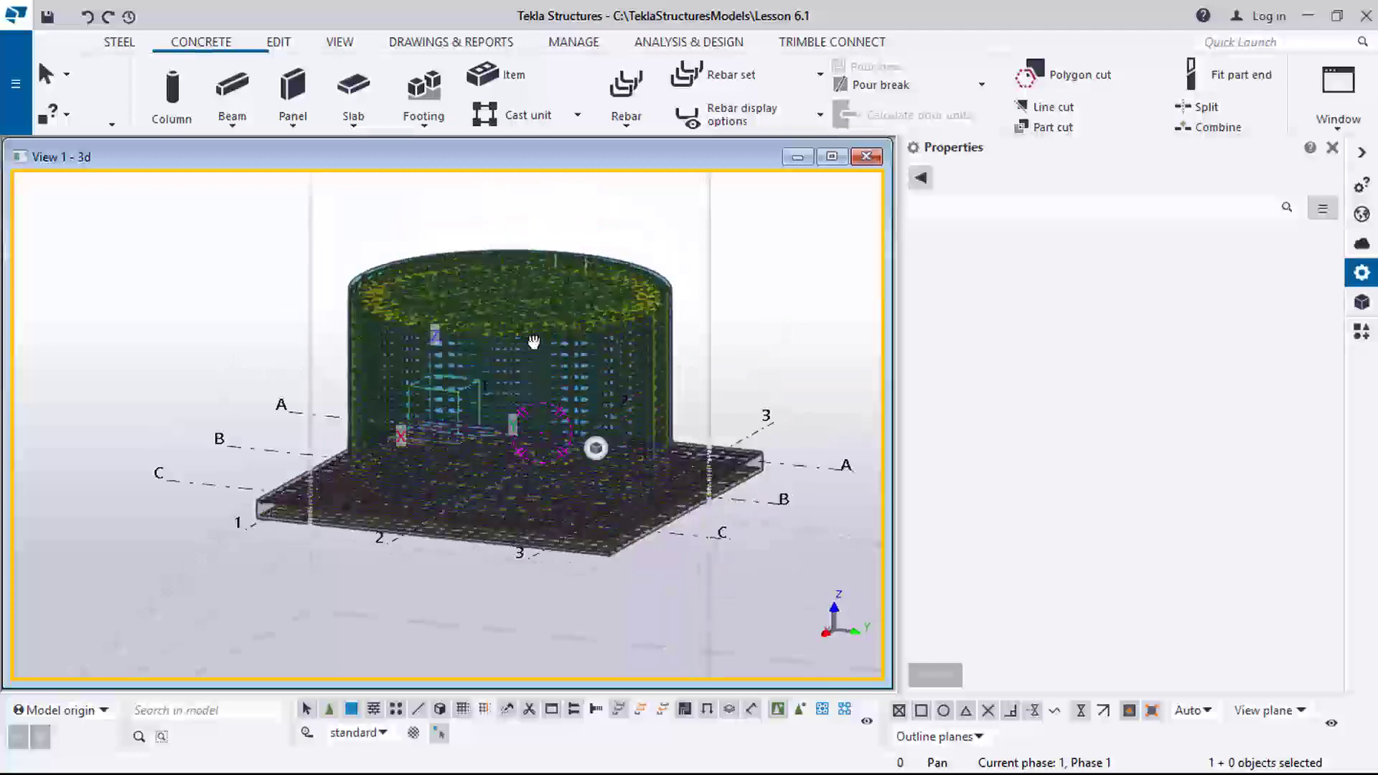
pyautogui.scroll(1, 582, 377)
pyautogui.scroll(1, 552, 299)
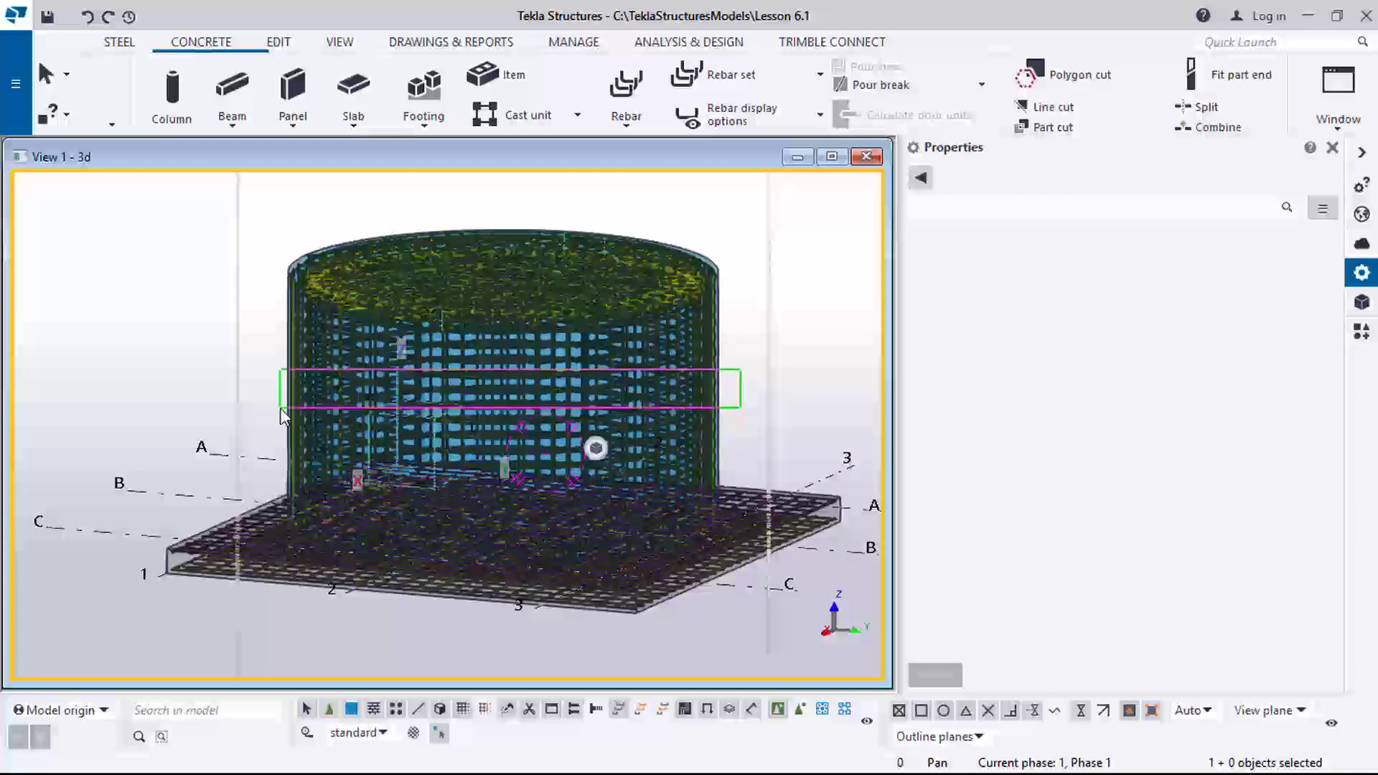
pyautogui.moveTo(281, 407); pyautogui.dragTo(281, 408)
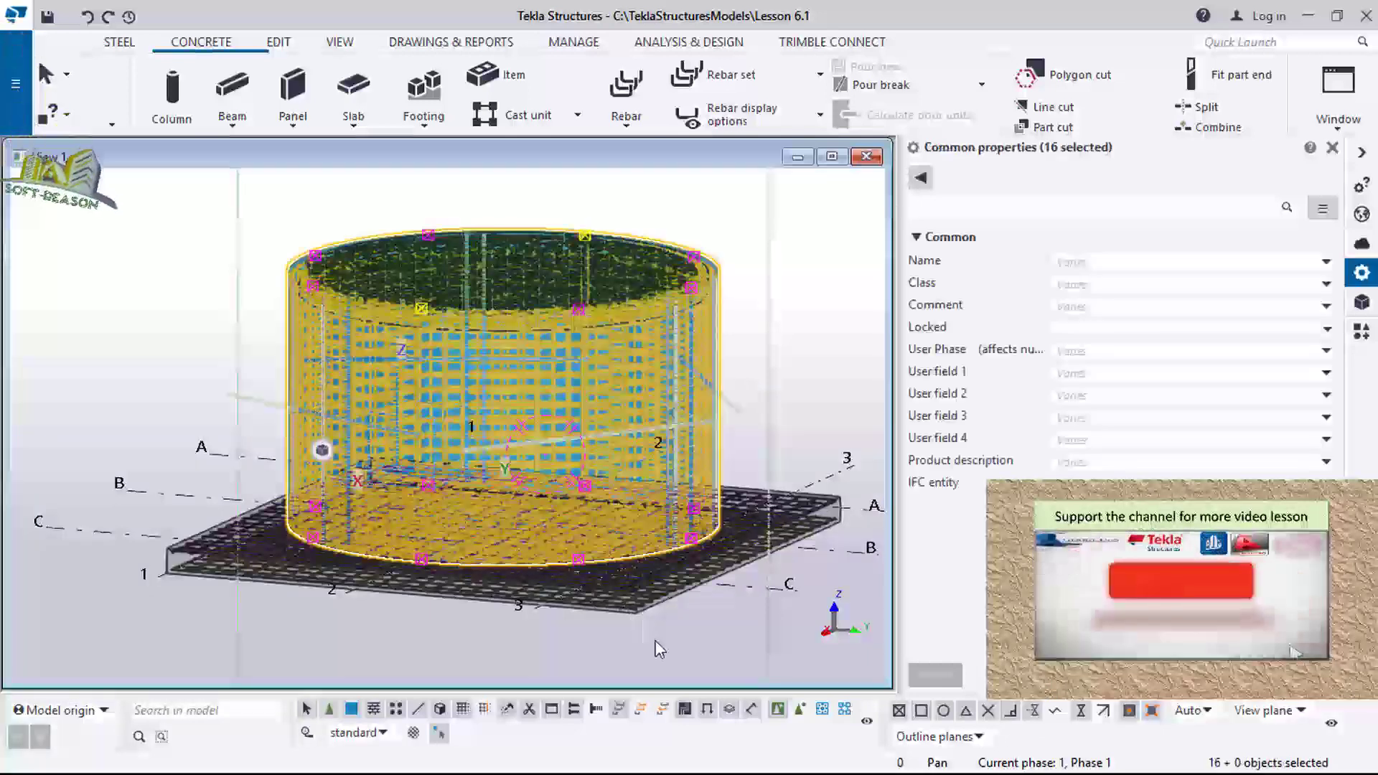
pyautogui.keyDown('shift'); pyautogui.click(621, 587); pyautogui.keyUp('shift')
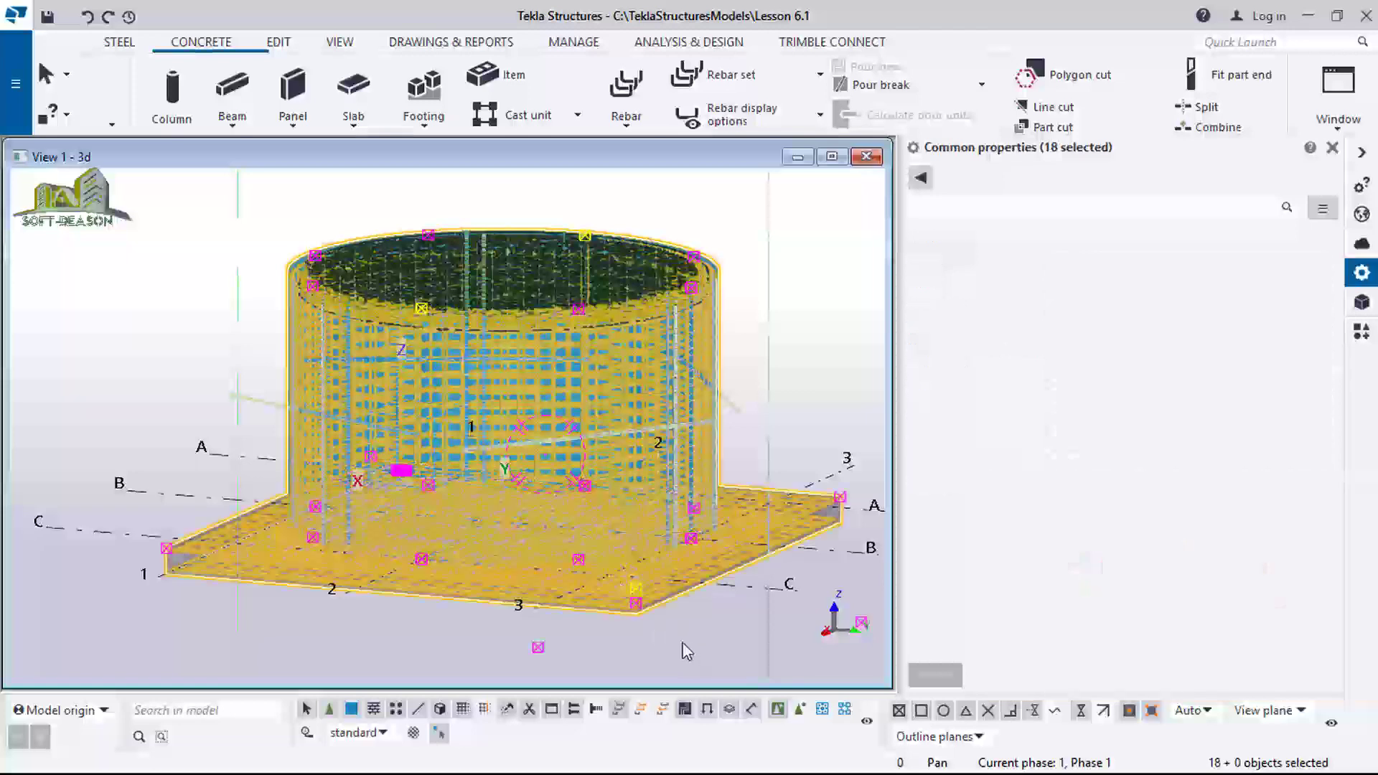
pyautogui.rightClick(663, 622)
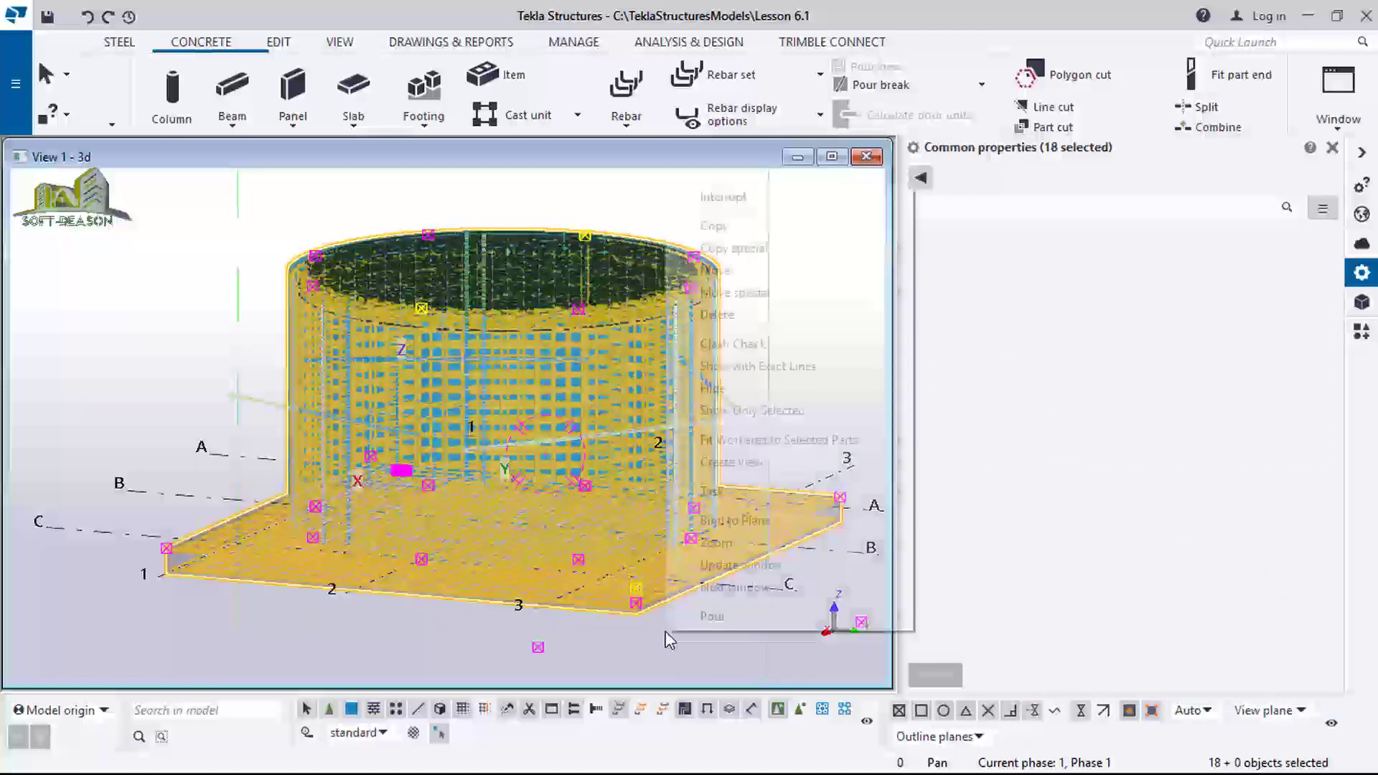
pyautogui.click(717, 388)
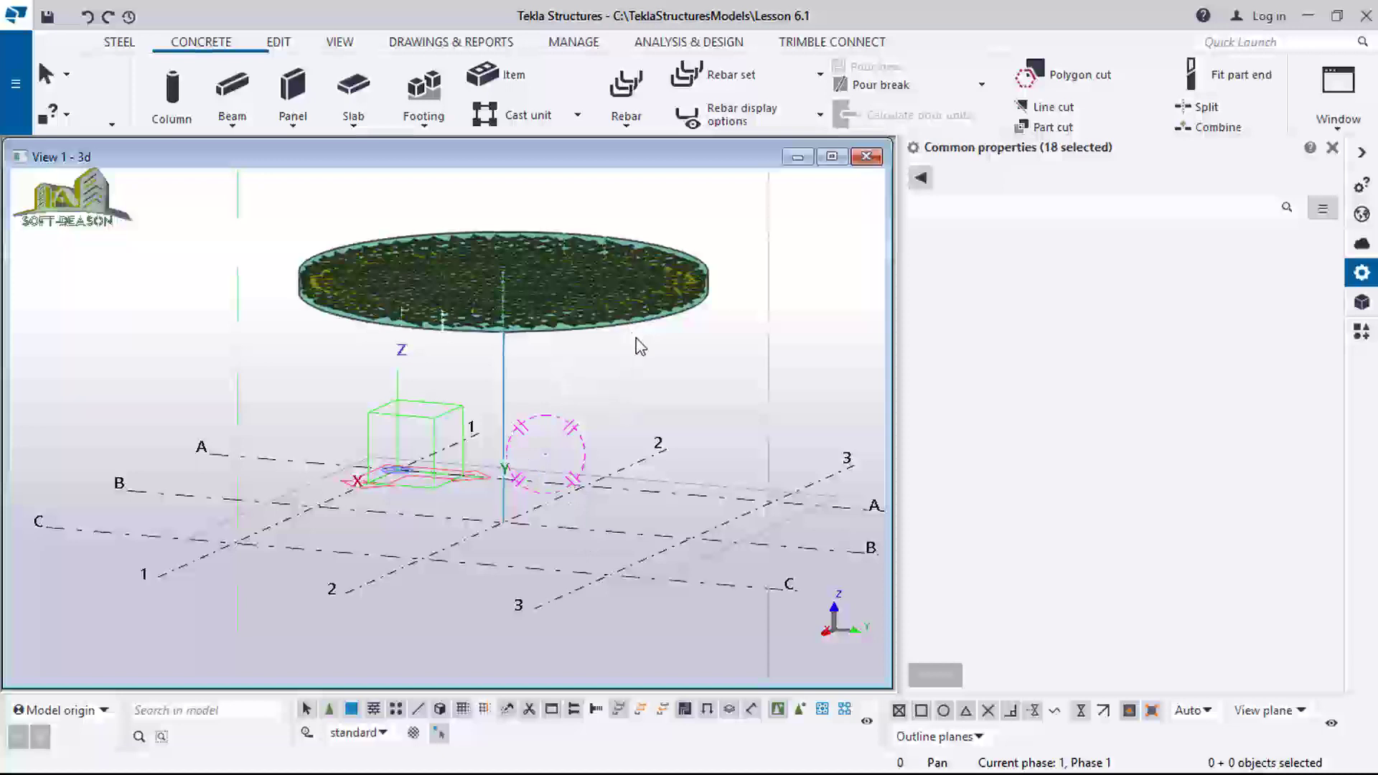
# Delete the circular roof slab together with its reinforcement.
pyautogui.click(595, 298)
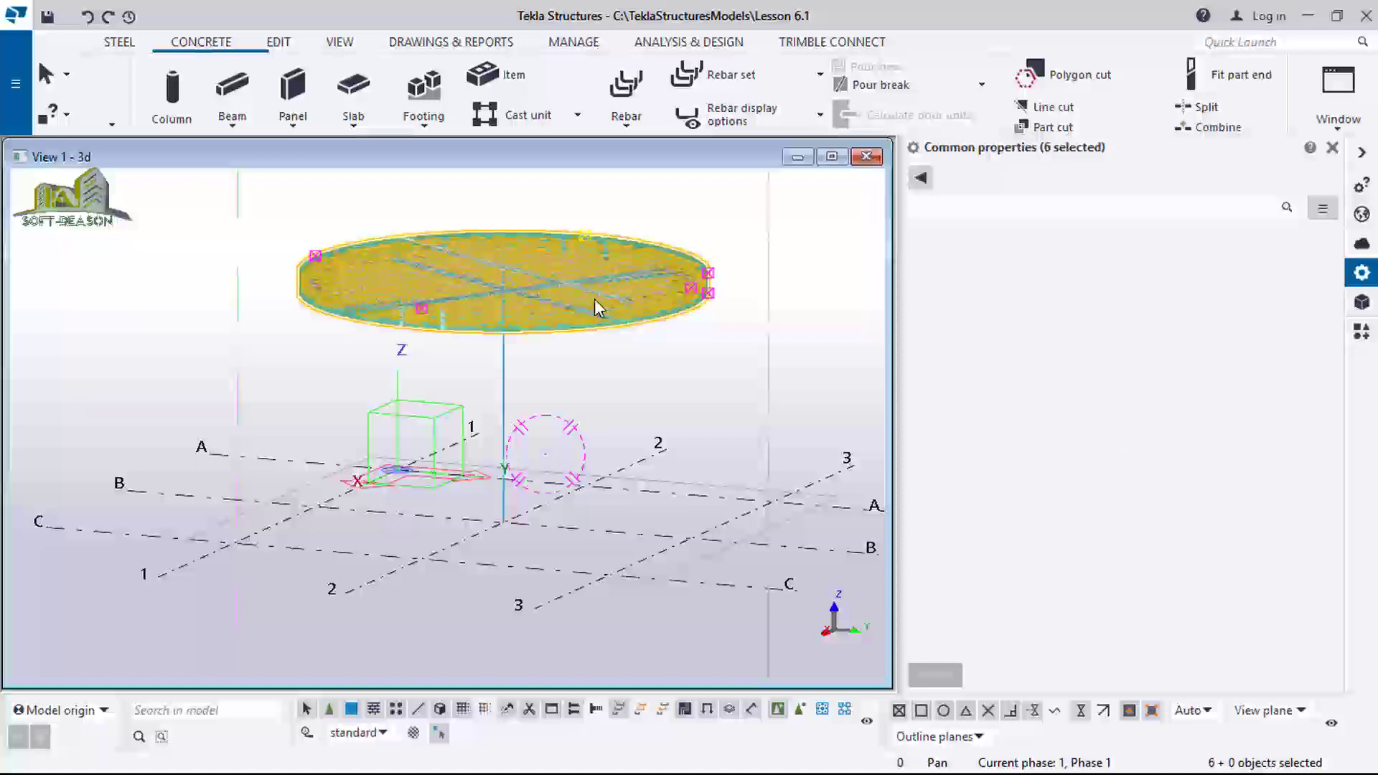
pyautogui.rightClick(570, 357)
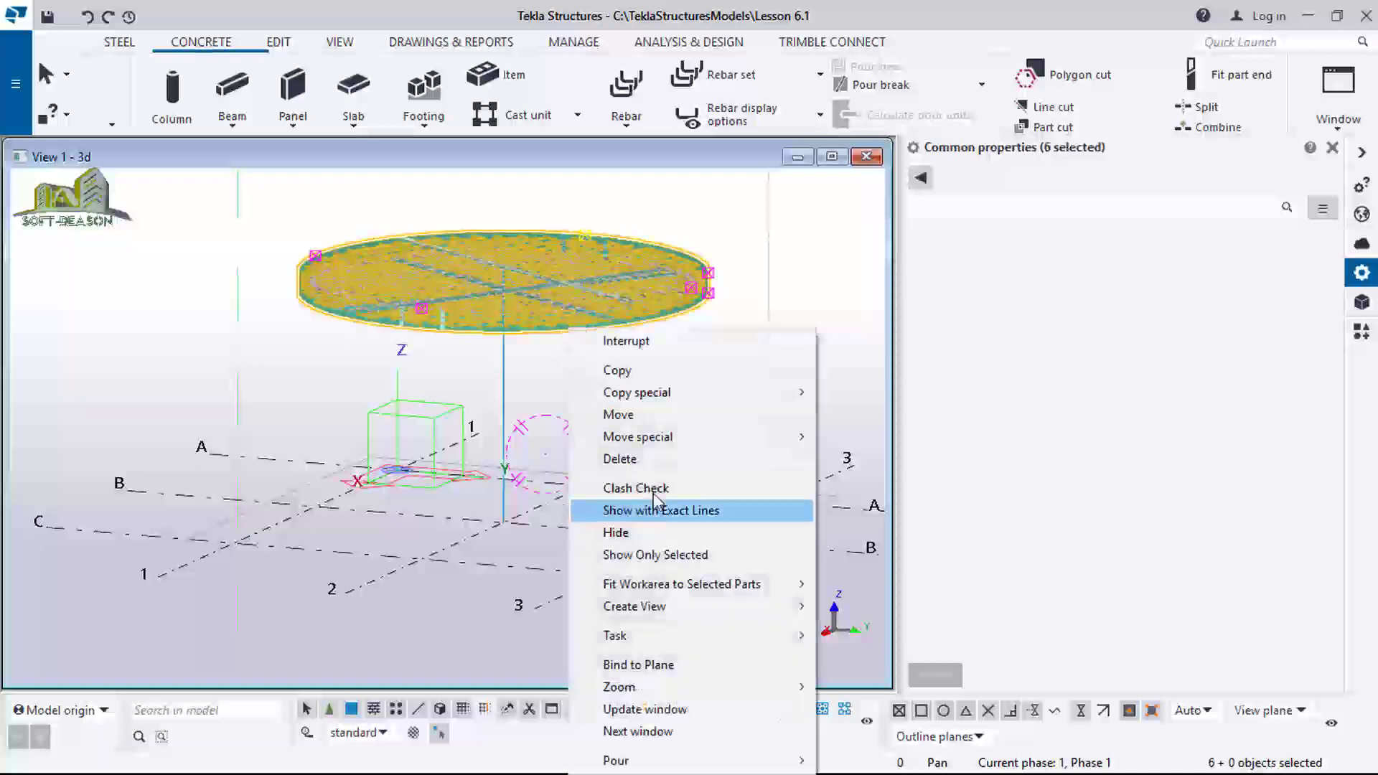
pyautogui.click(622, 460)
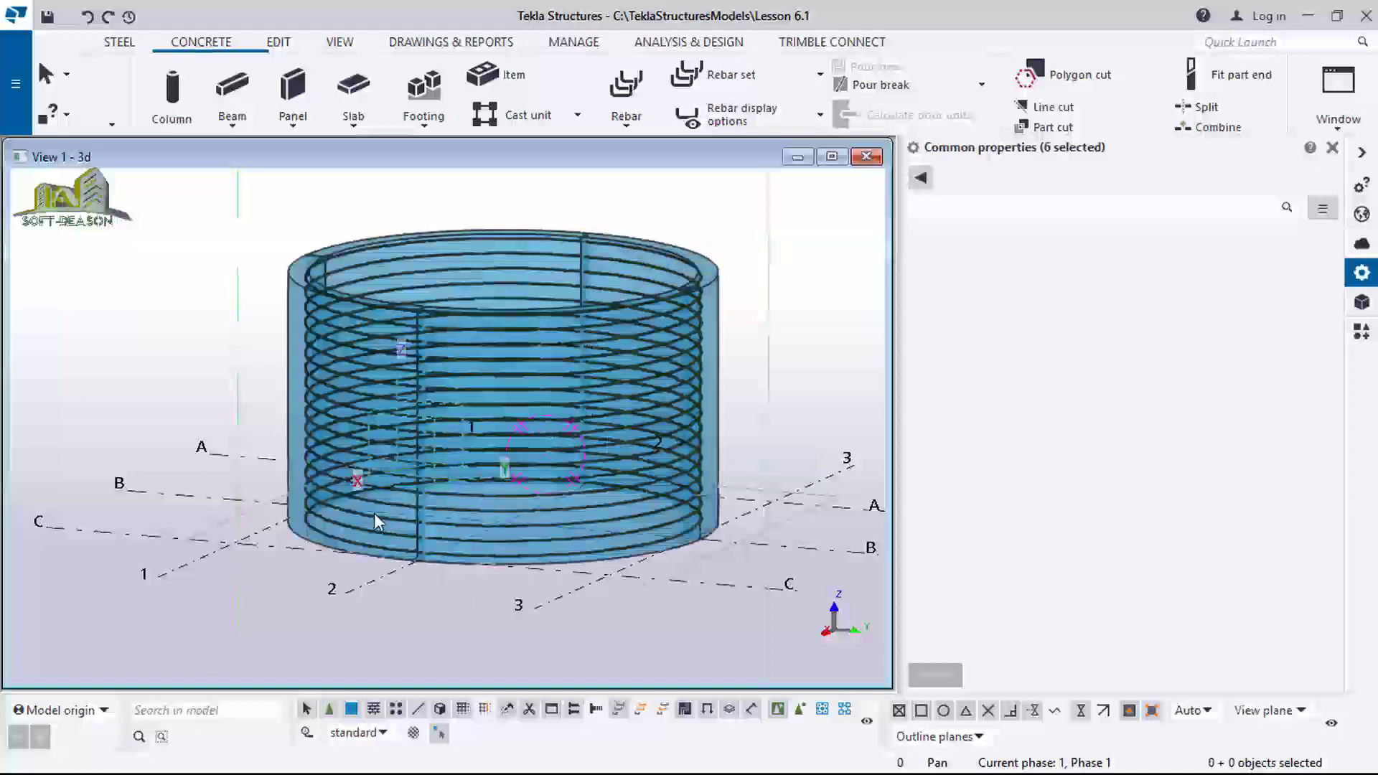
# Redraw the 3D view to show the hidden tank wall and base slab again.
pyautogui.scroll(-5, 208, 400)
pyautogui.click(222, 400)
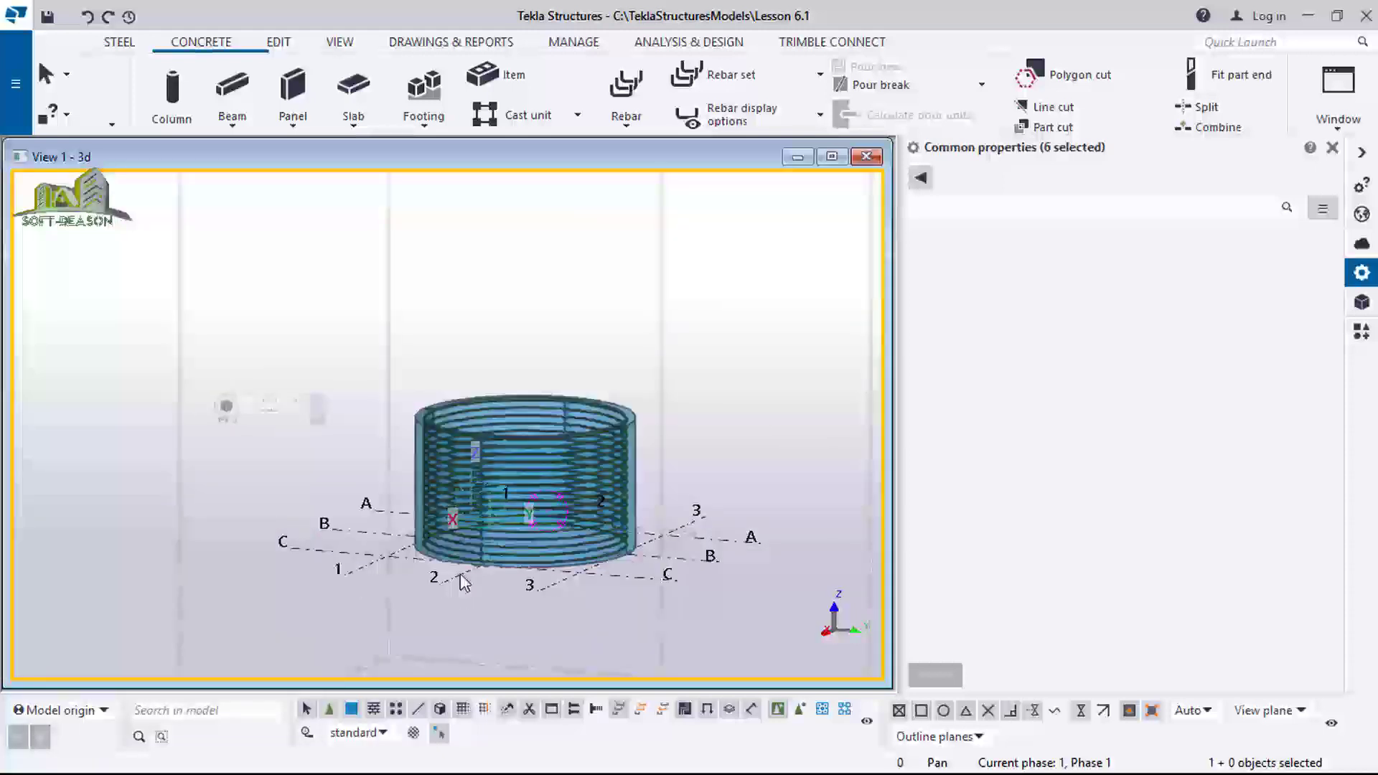
pyautogui.scroll(3, 463, 583)
pyautogui.rightClick(310, 320)
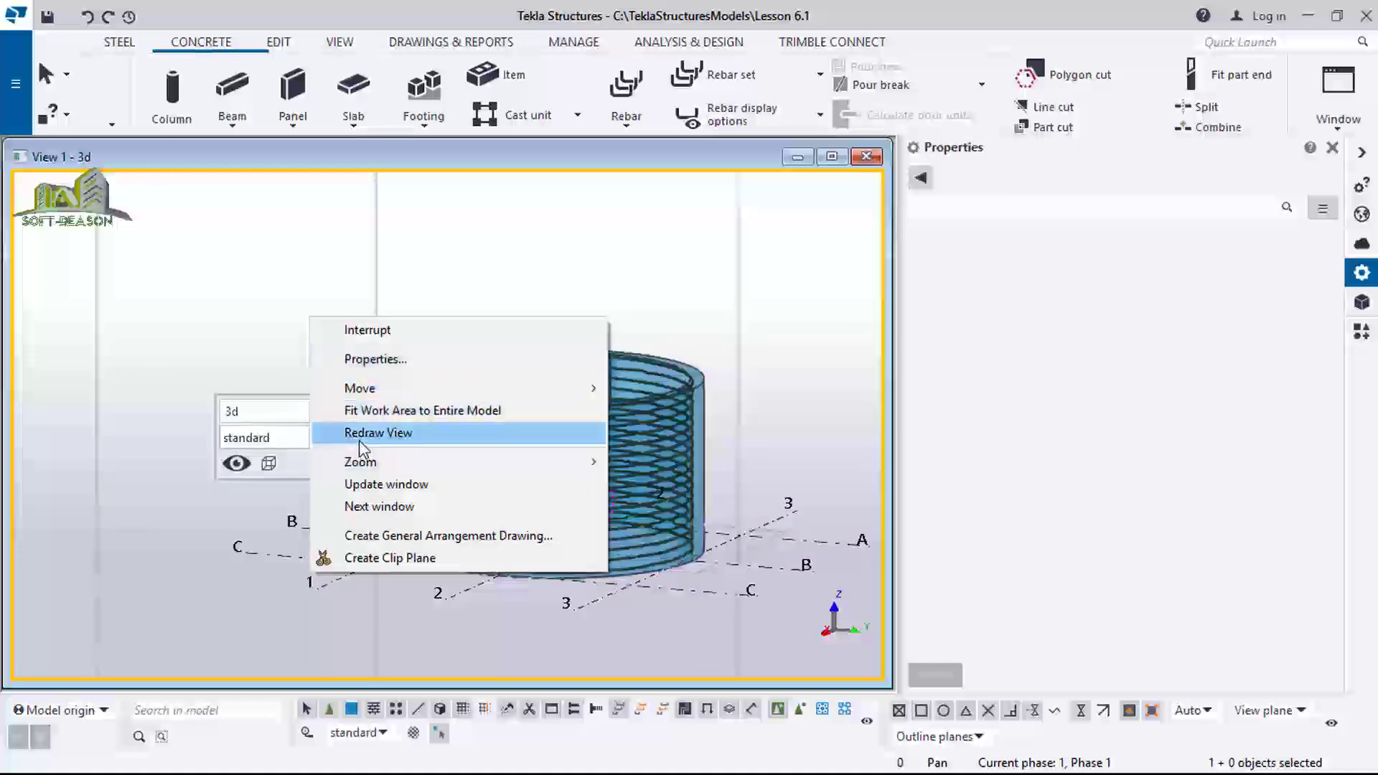
pyautogui.click(377, 434)
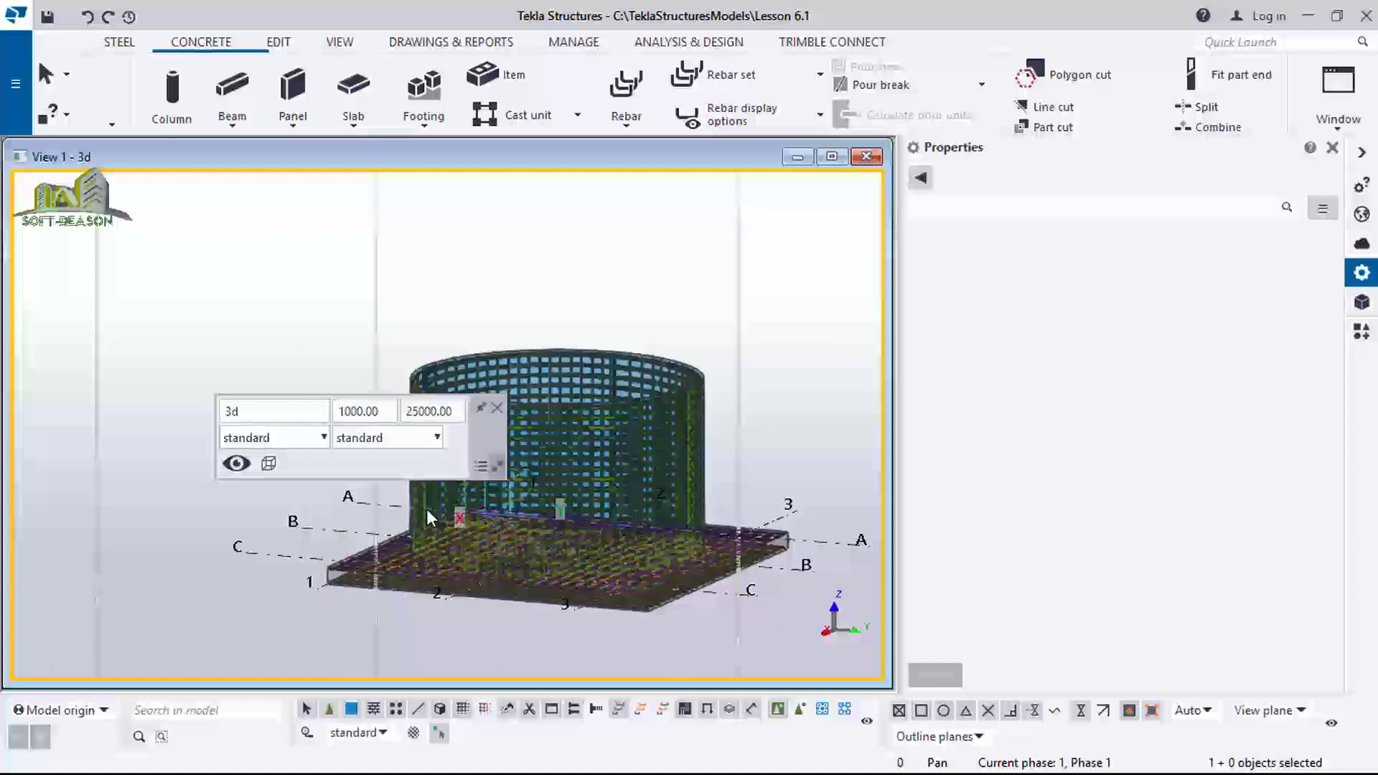
# Hide the square base slab together with its reinforcement beneath the circular wall.
pyautogui.scroll(1, 640, 375)
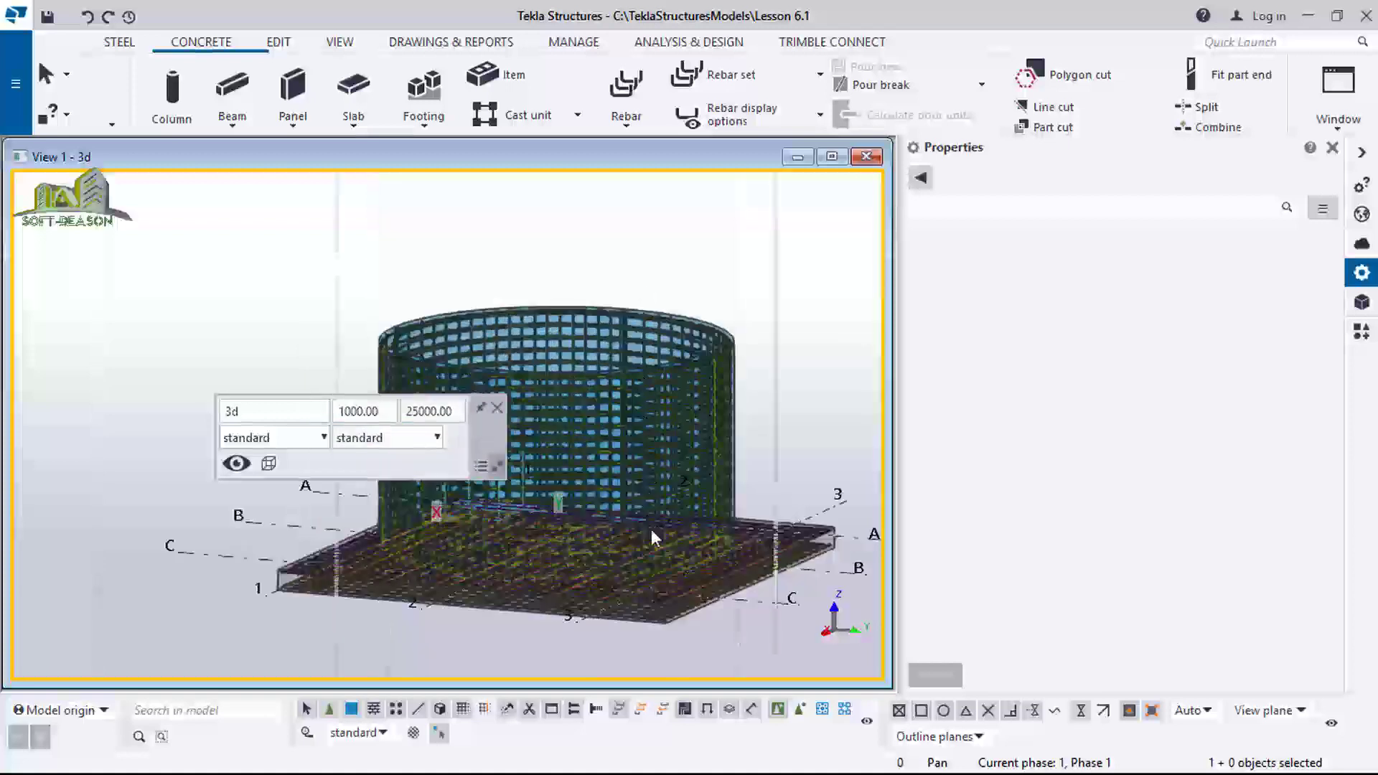
pyautogui.scroll(-2, 652, 531)
pyautogui.scroll(5, 664, 524)
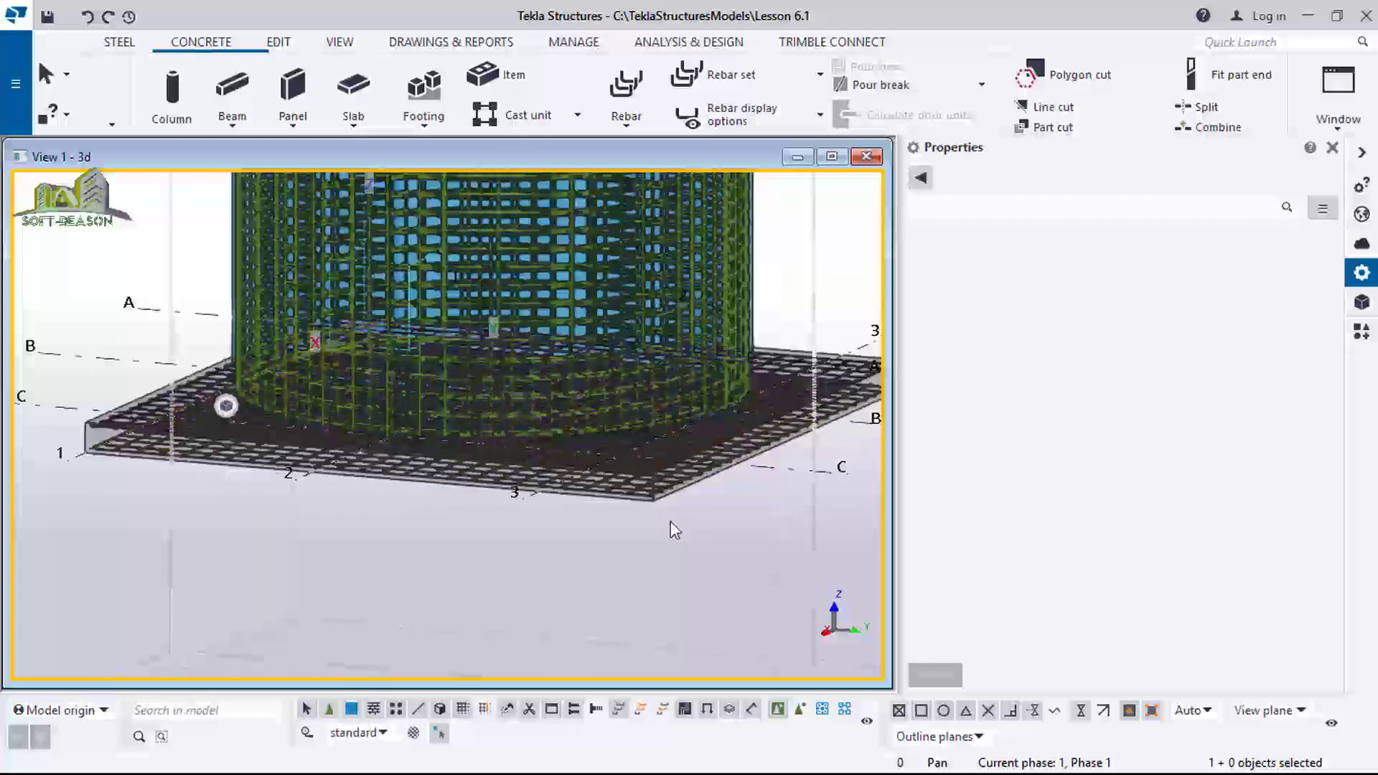
pyautogui.click(633, 462)
pyautogui.rightClick(596, 544)
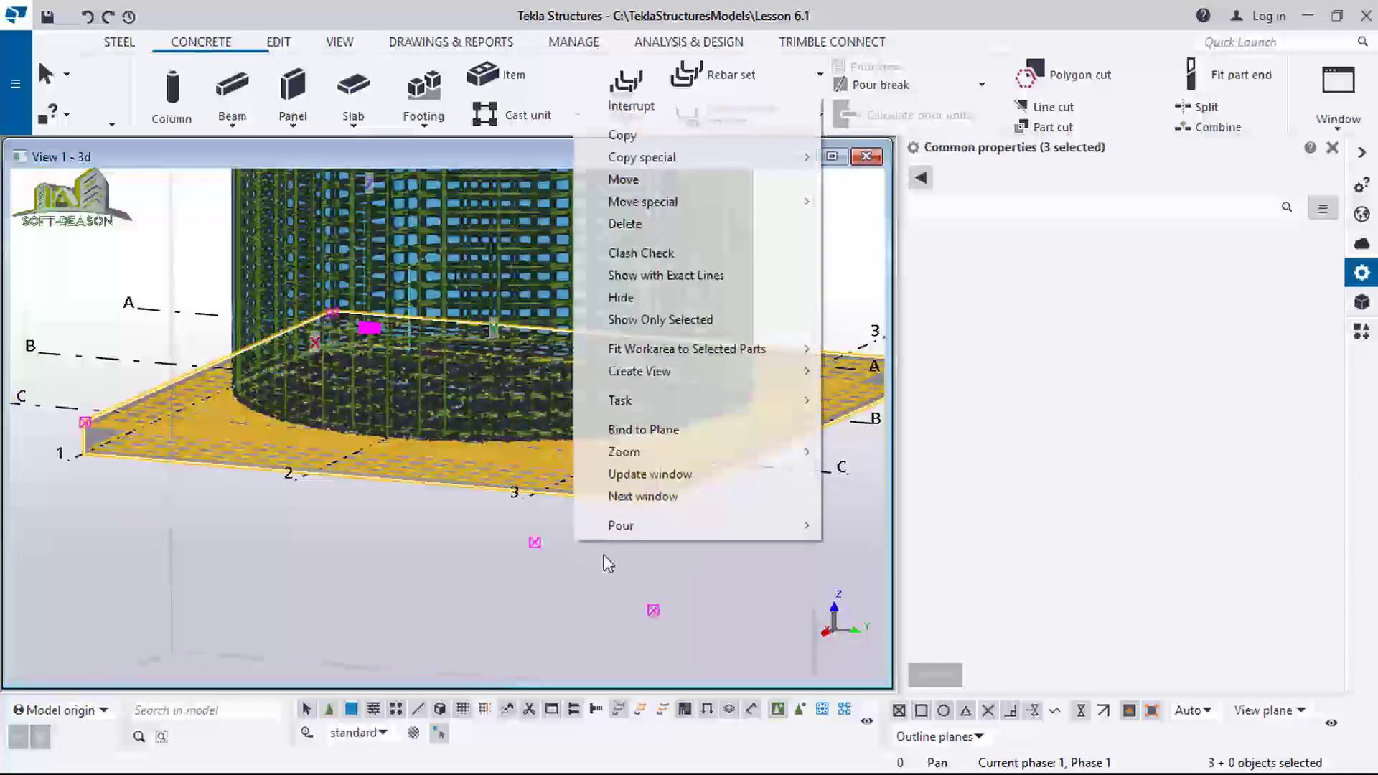
pyautogui.click(634, 296)
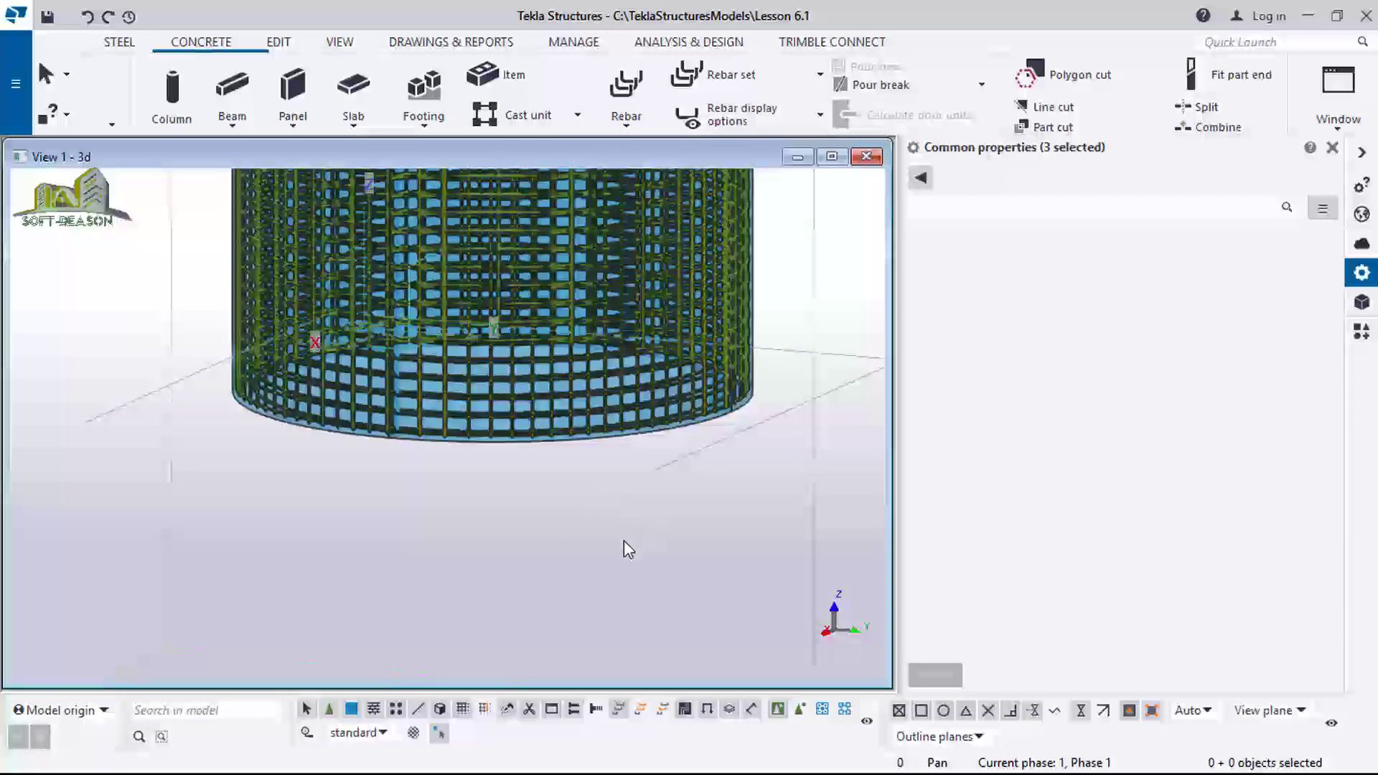
# Redraw the 3D view to restore the hidden base slab.
pyautogui.keyDown('ctrl'); pyautogui.moveTo(624, 551); pyautogui.dragTo(585, 559, button='middle'); pyautogui.keyUp('ctrl')
pyautogui.scroll(-5, 584, 559)
pyautogui.scroll(1, 600, 532)
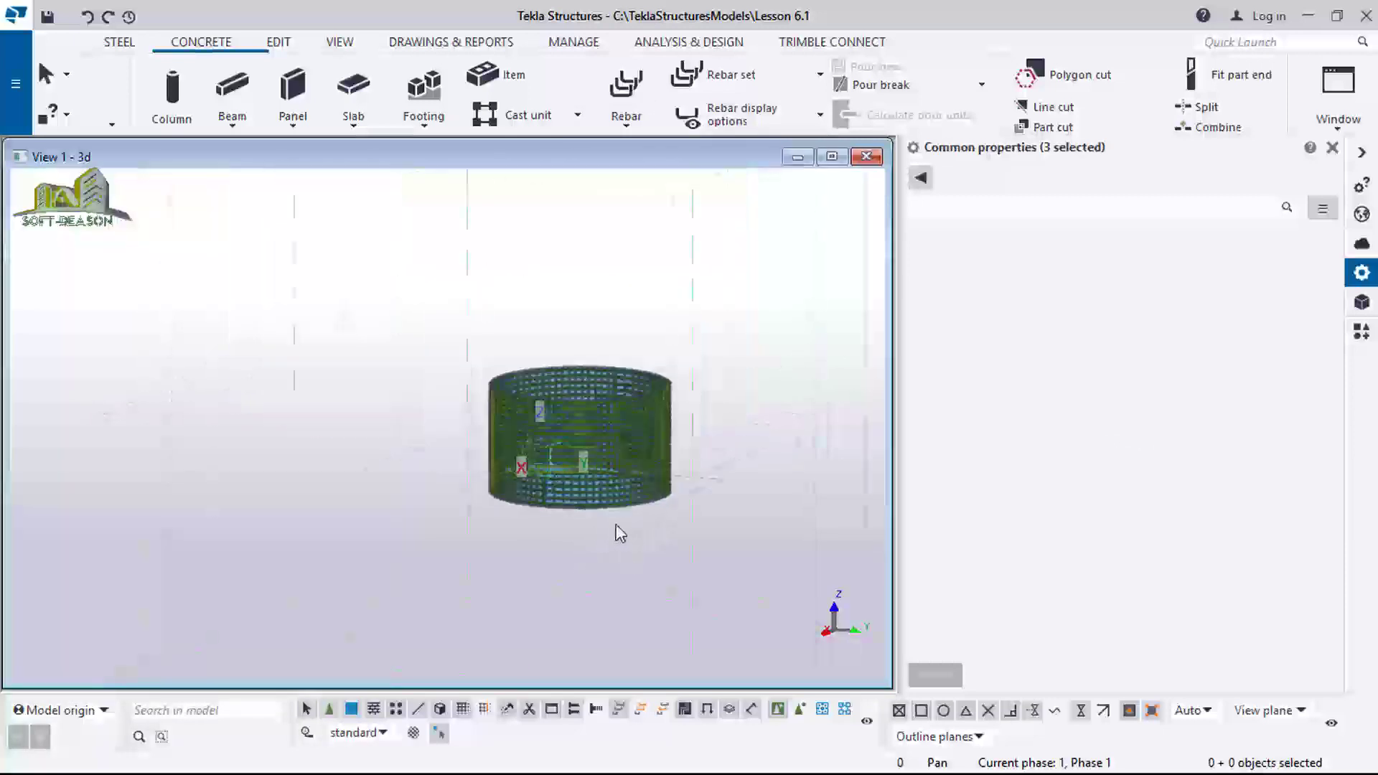
pyautogui.rightClick(363, 410)
pyautogui.click(370, 414)
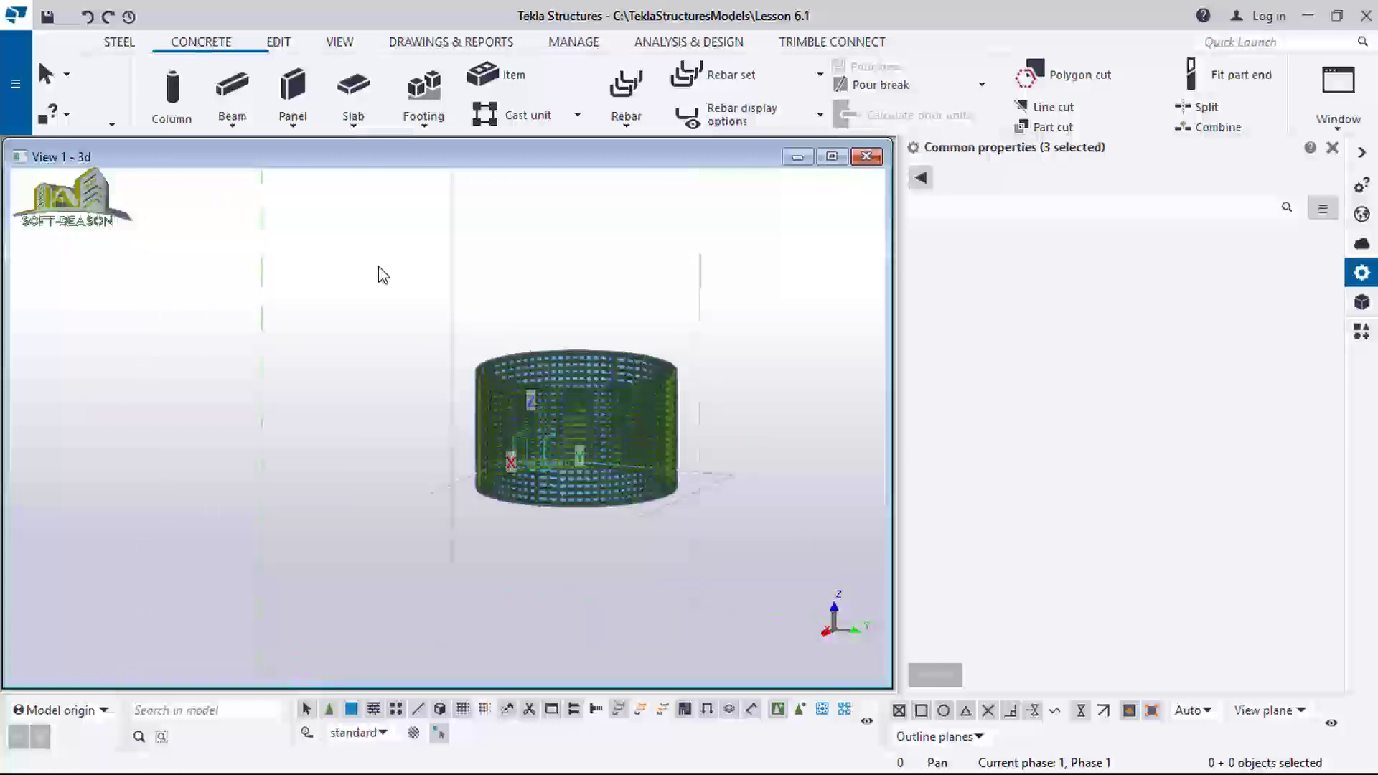
pyautogui.click(375, 269)
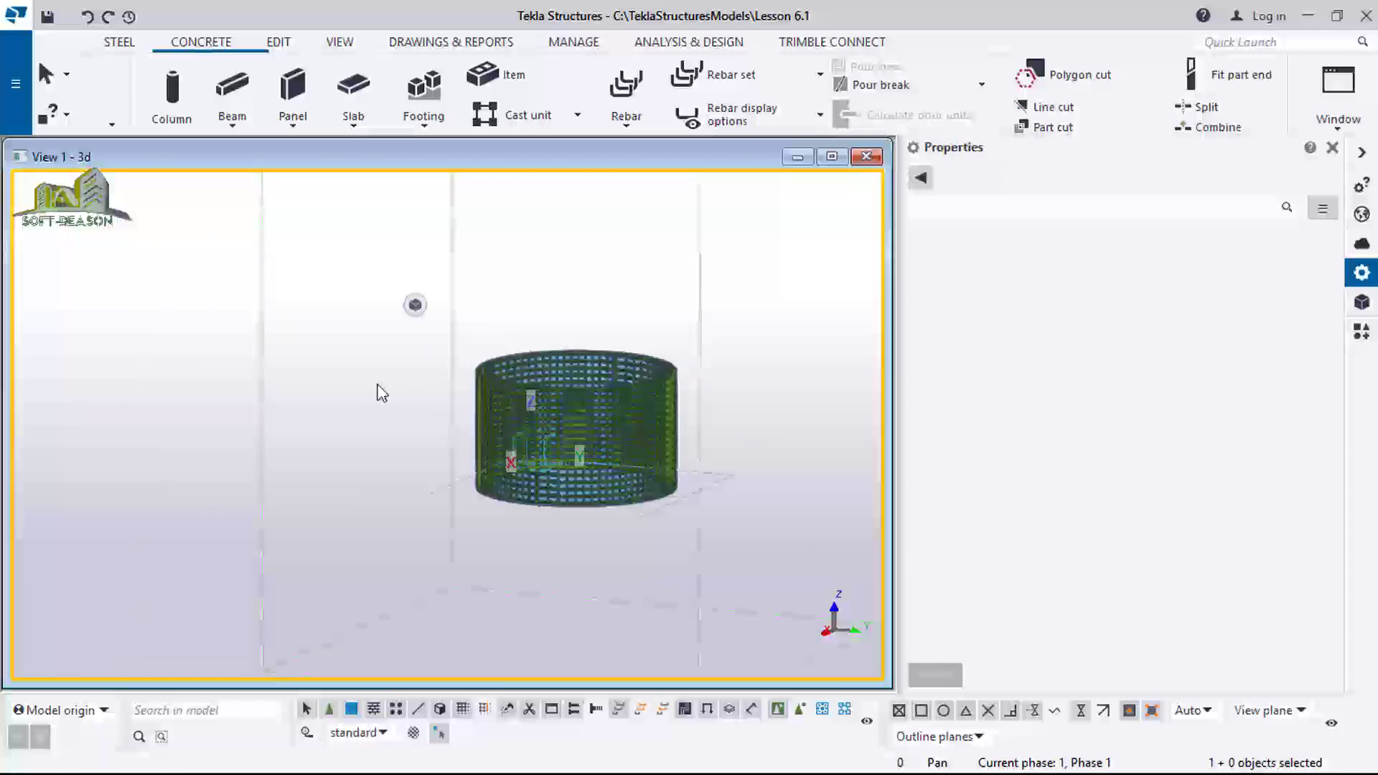
pyautogui.rightClick(363, 364)
pyautogui.click(423, 480)
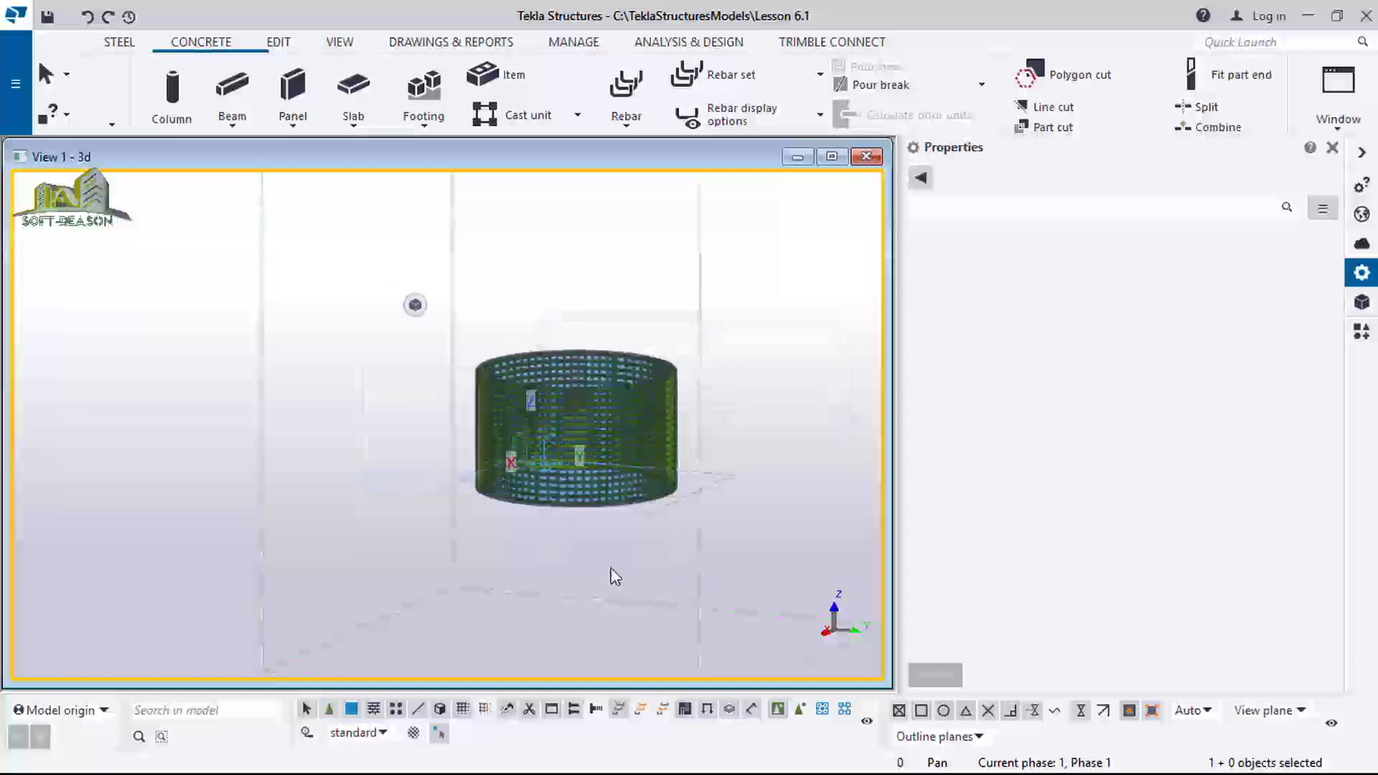
# Hide the square base slab and its reinforcement so that only the reinforced circular wall is shown.
pyautogui.scroll(5, 665, 537)
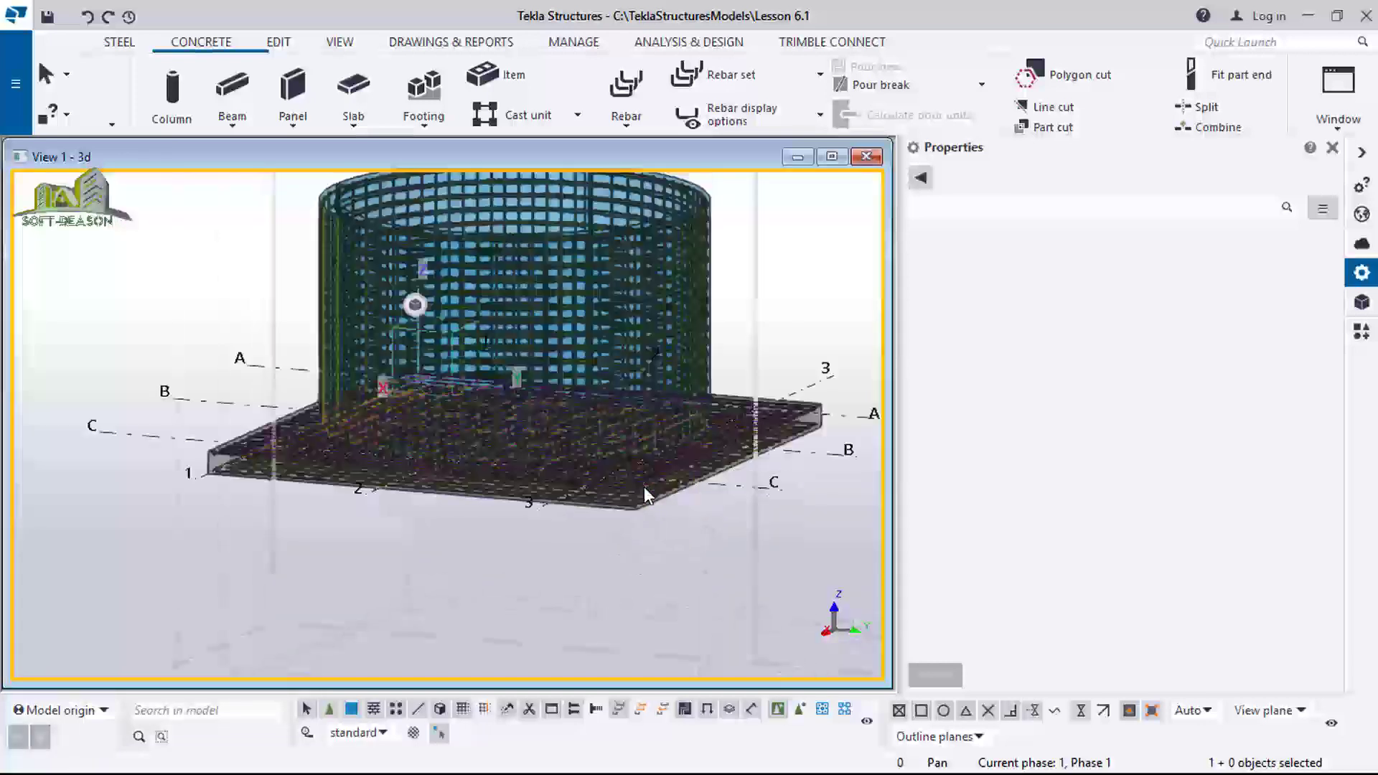
pyautogui.scroll(3, 635, 506)
pyautogui.moveTo(625, 489); pyautogui.dragTo(636, 526, button='middle')
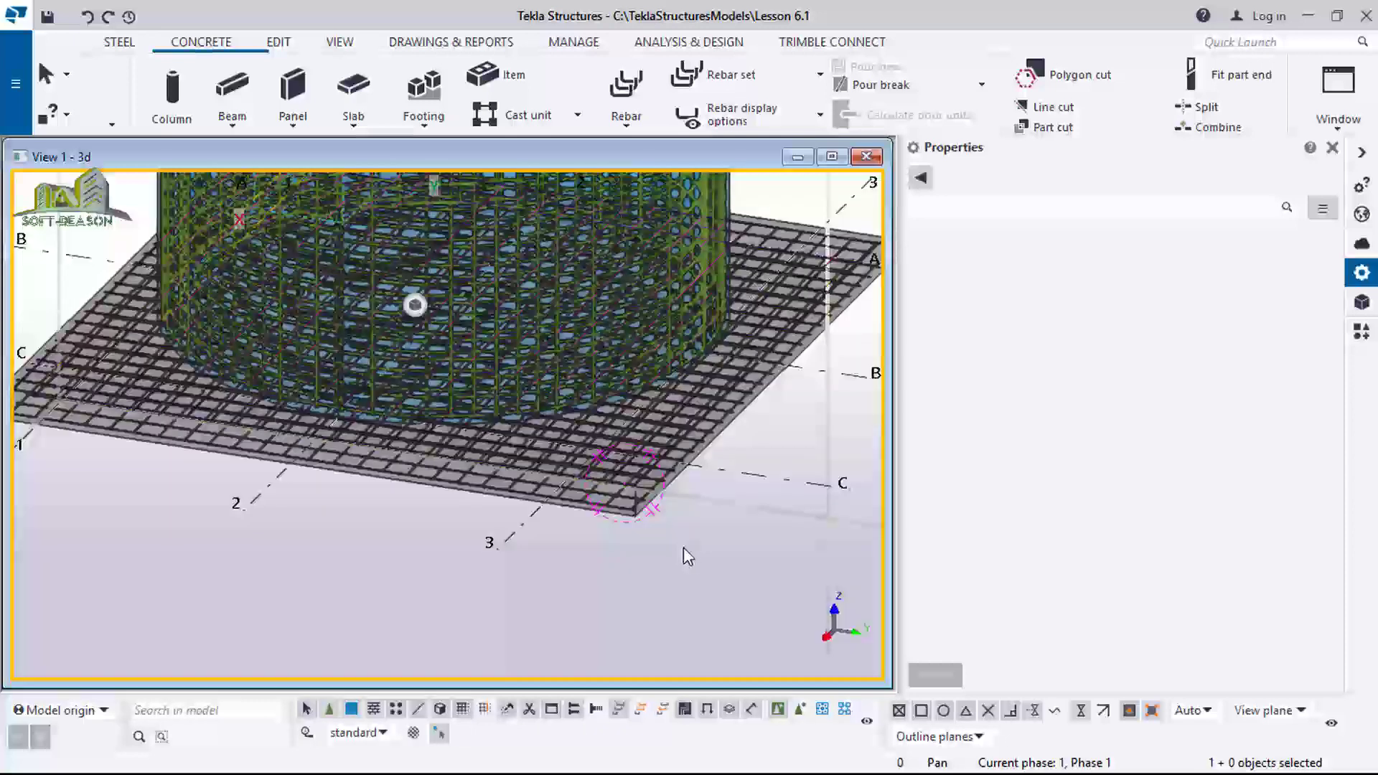
pyautogui.scroll(3, 684, 547)
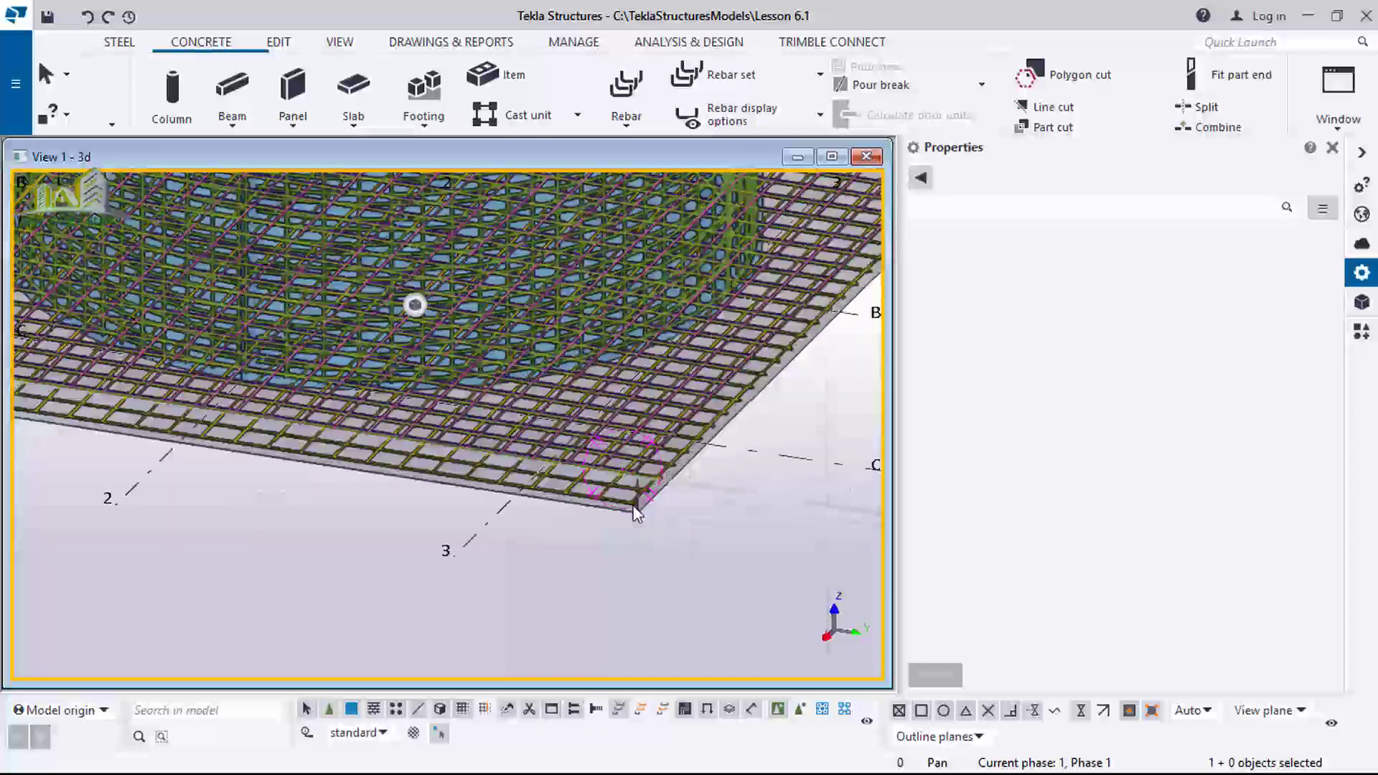
pyautogui.click(622, 470)
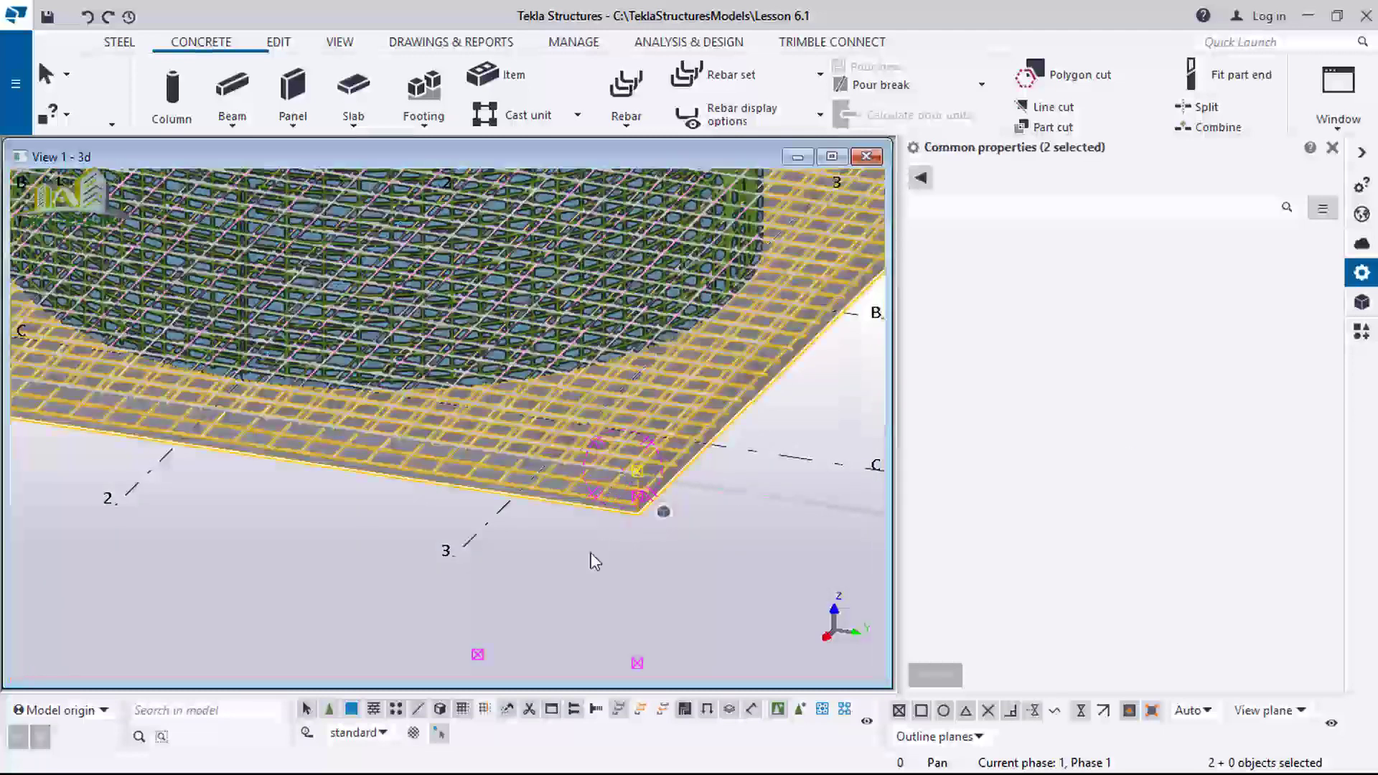
pyautogui.rightClick(550, 558)
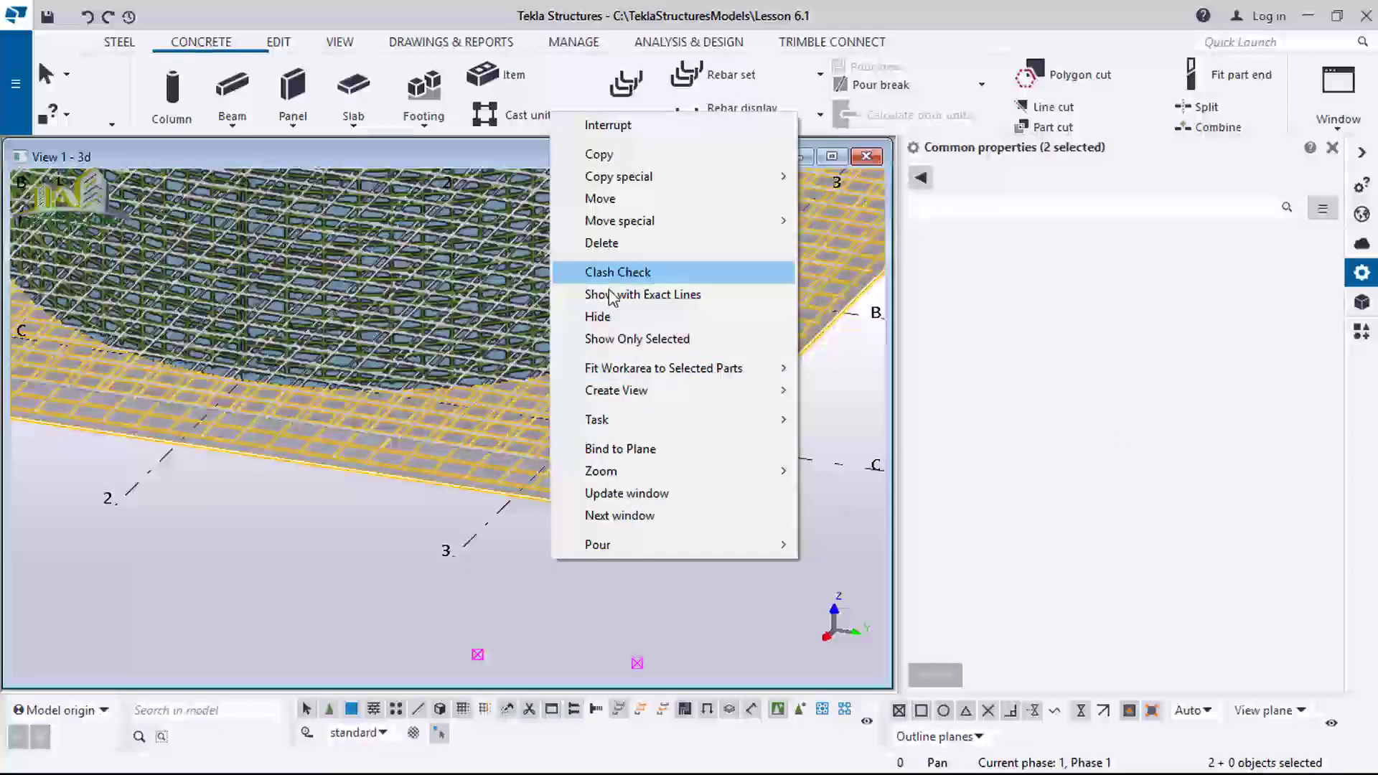
pyautogui.click(600, 316)
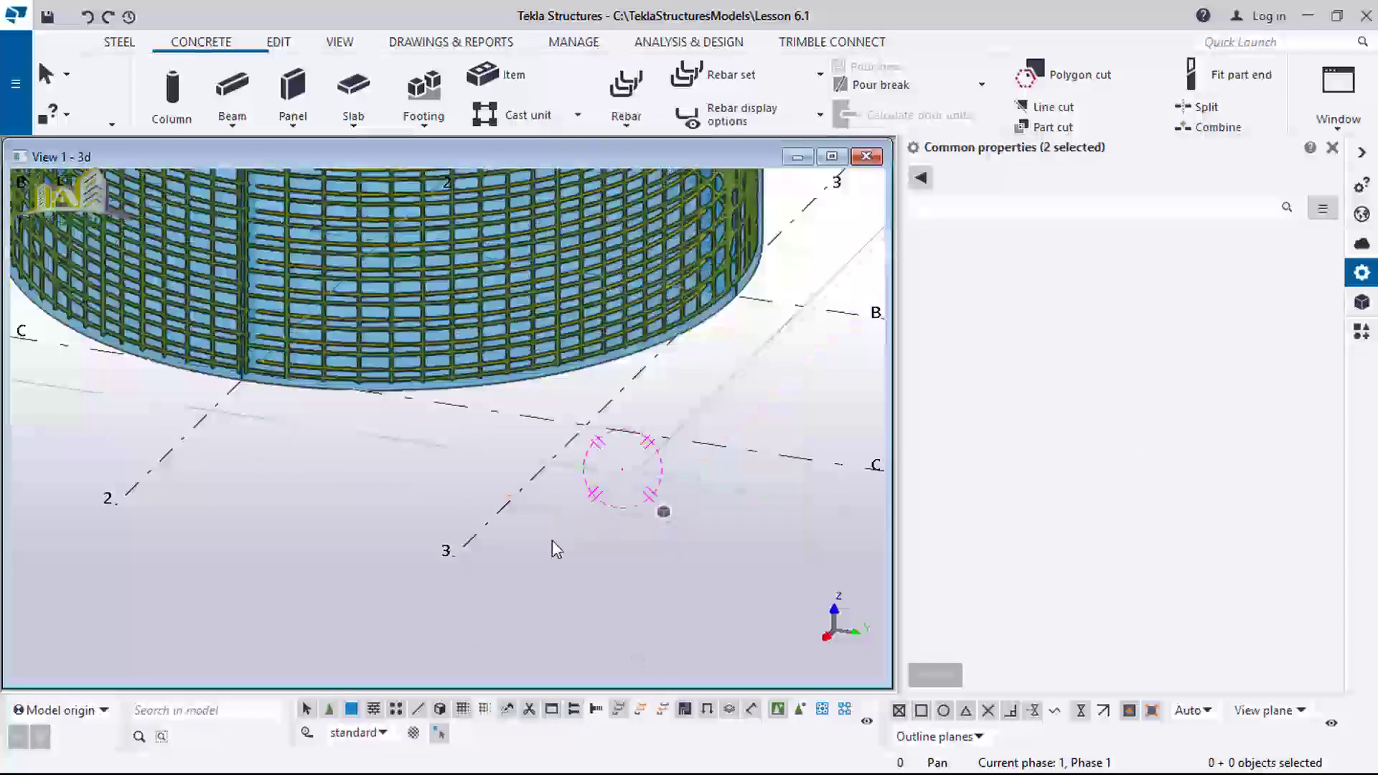
pyautogui.scroll(-3, 552, 541)
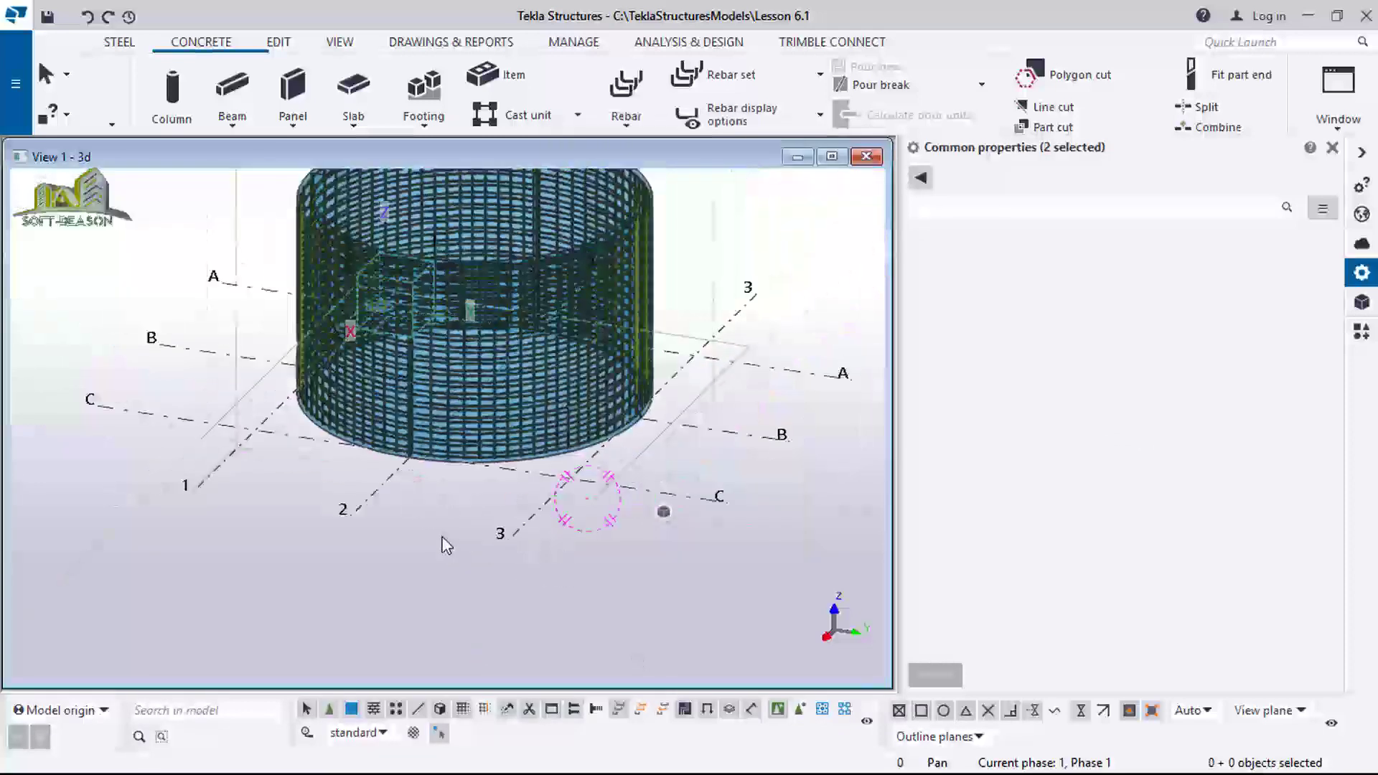
# Model a diamond-shaped concrete slab in plan view with corners at grid intersections B-1, A-2, B-3 and C-2.
pyautogui.hotkey('ctrl', 'p')
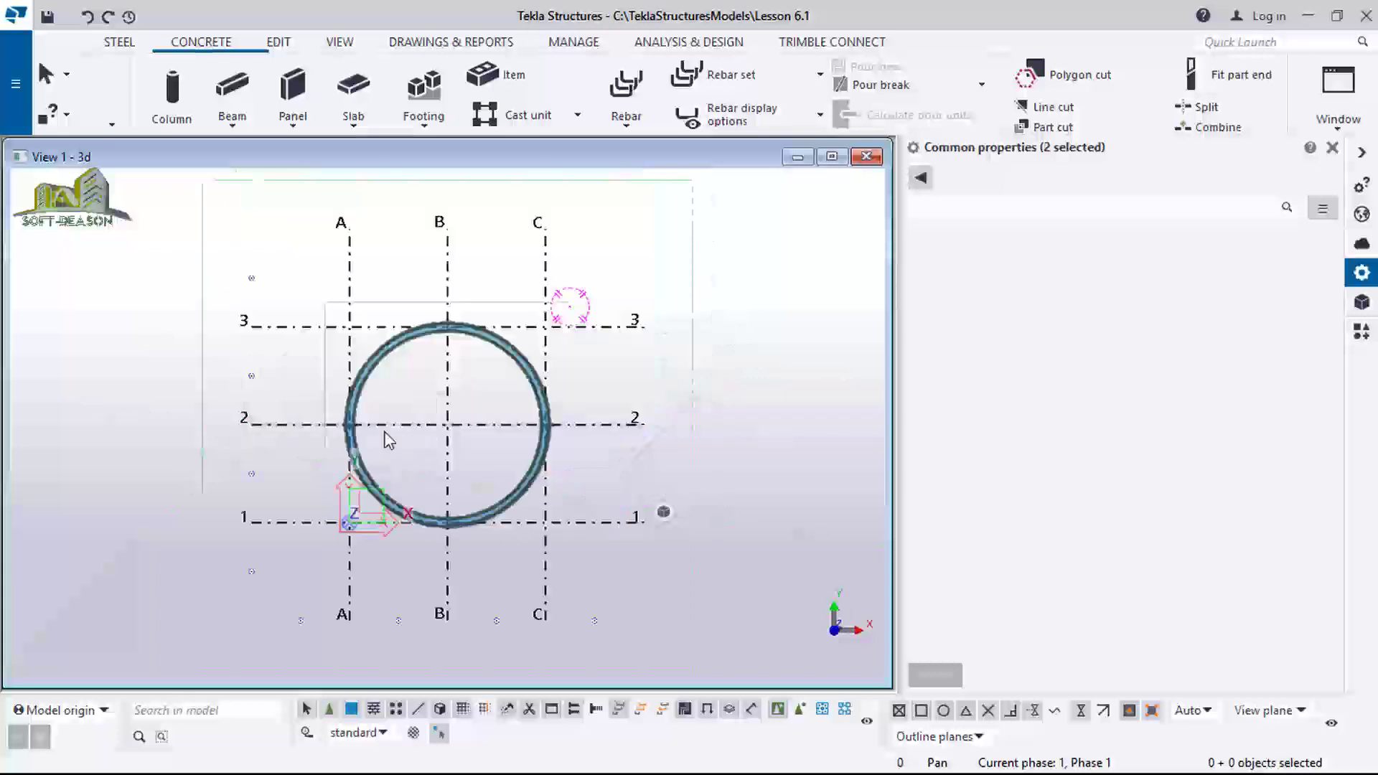
pyautogui.scroll(4, 389, 439)
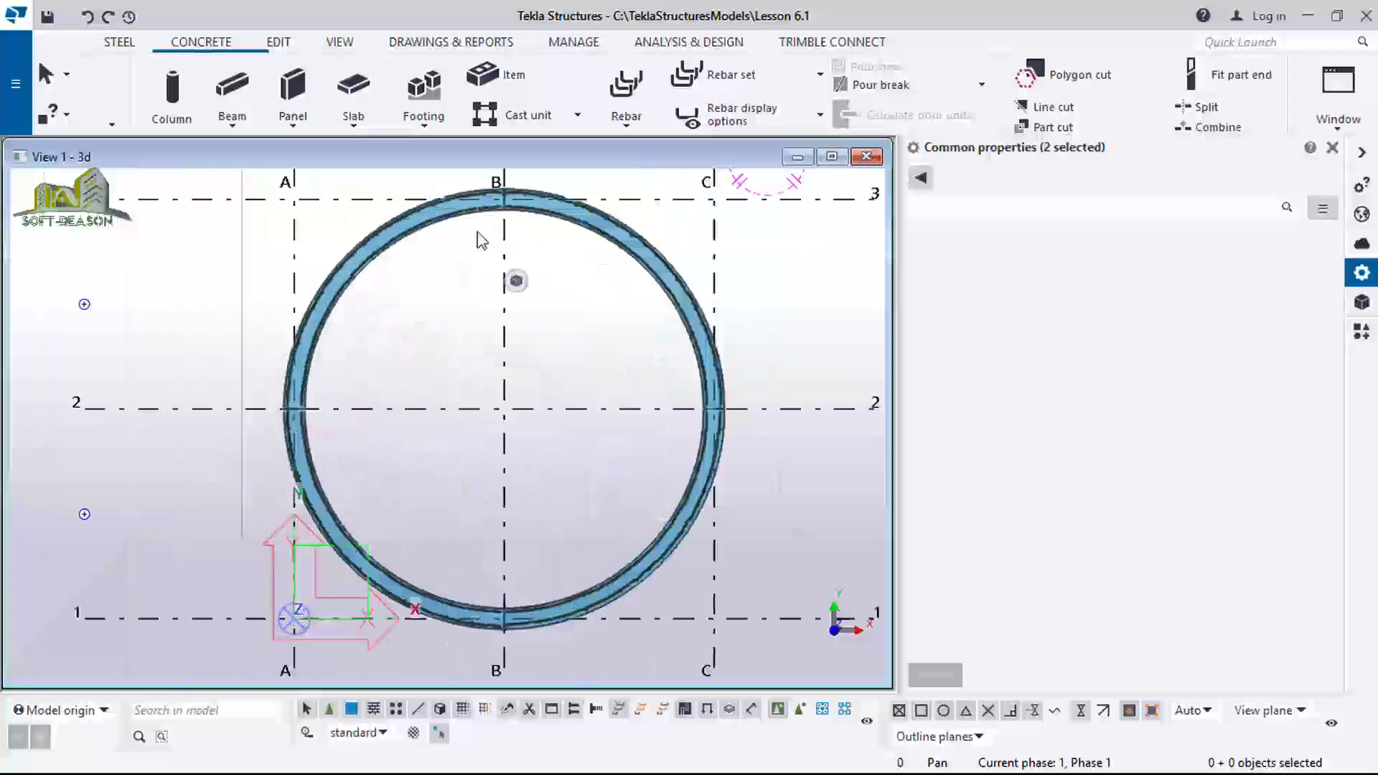
pyautogui.scroll(-1, 367, 352)
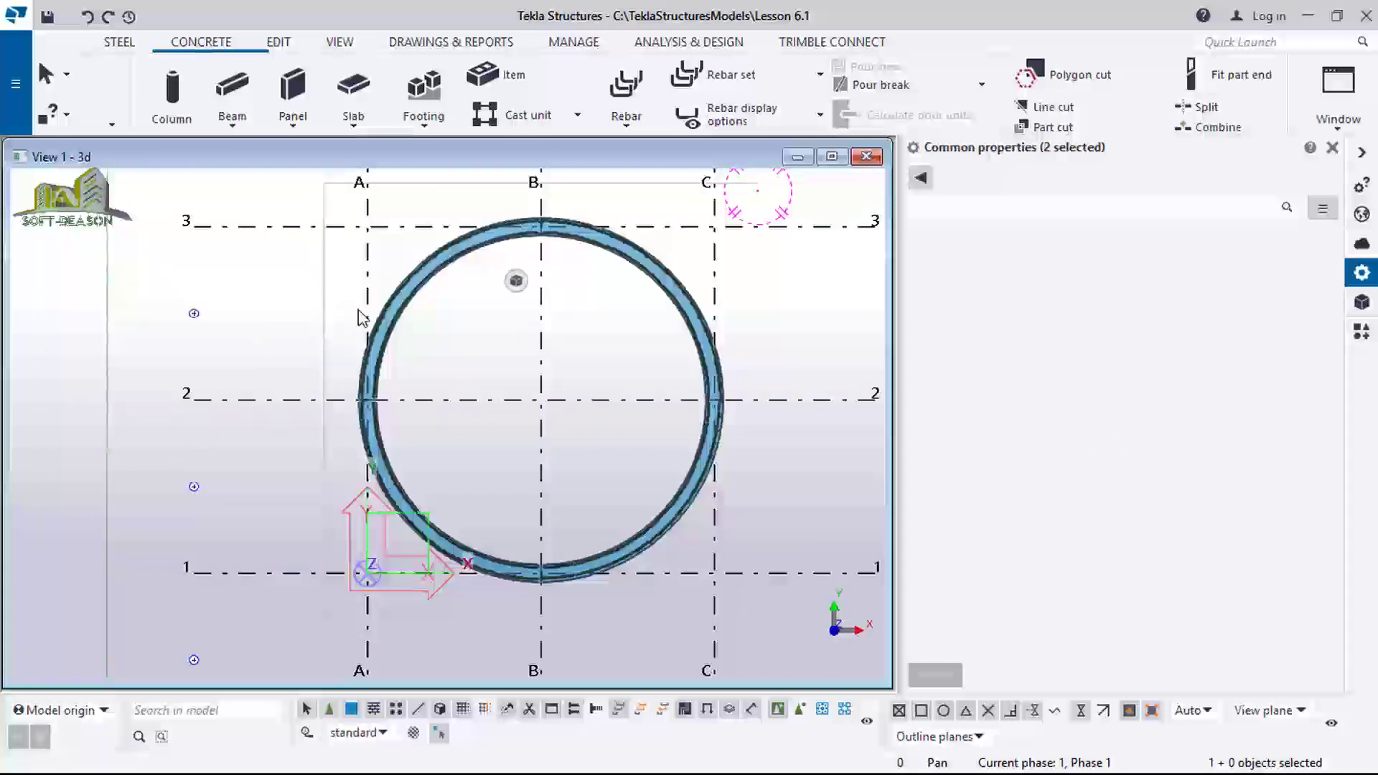
pyautogui.scroll(3, 366, 316)
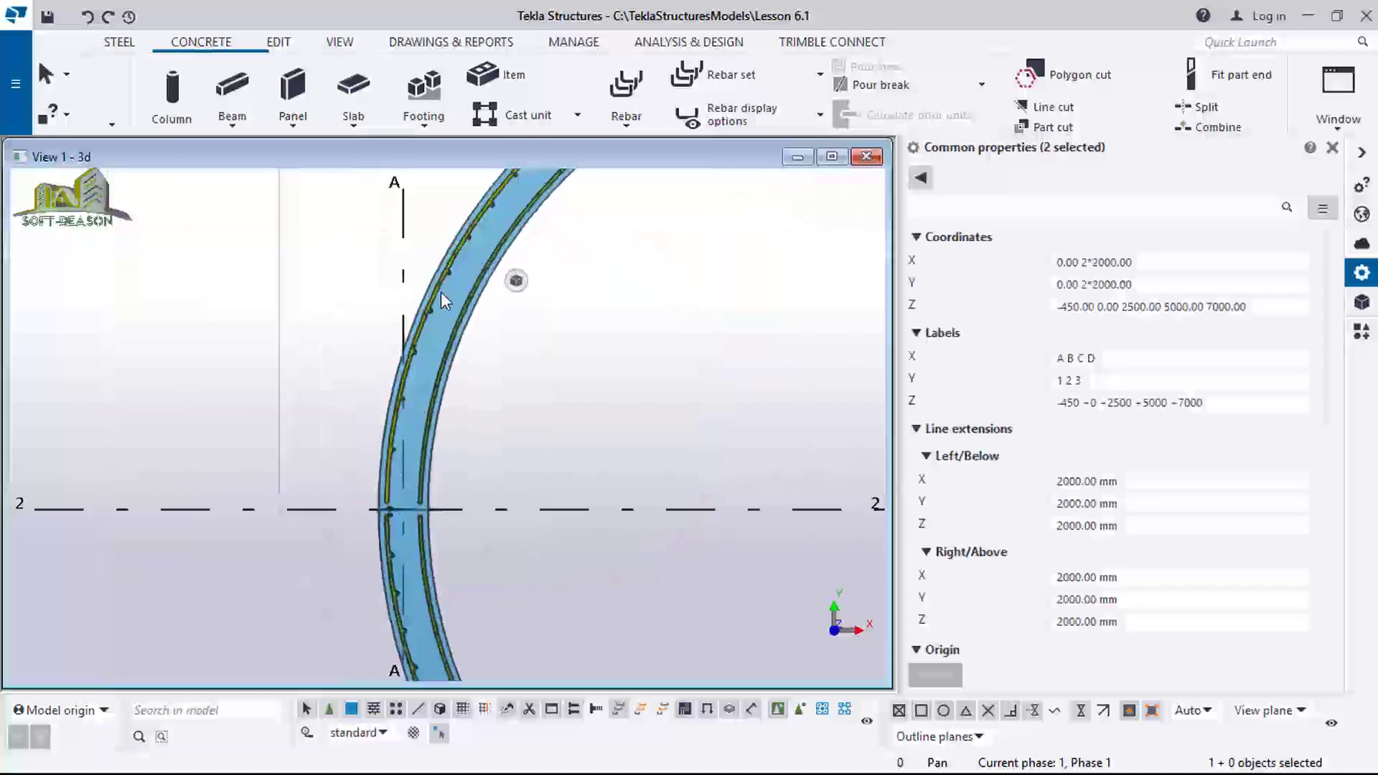
pyautogui.scroll(-2, 308, 363)
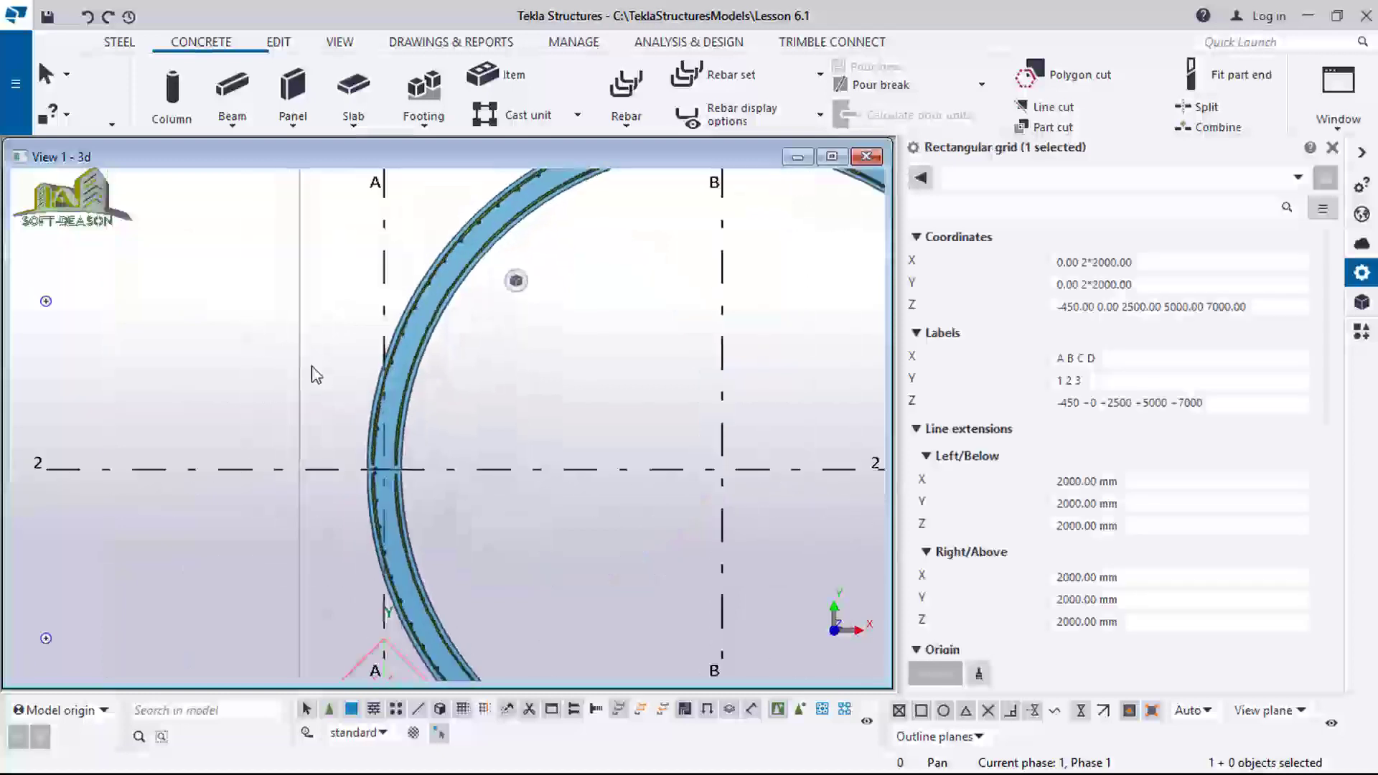
pyautogui.scroll(-4, 316, 373)
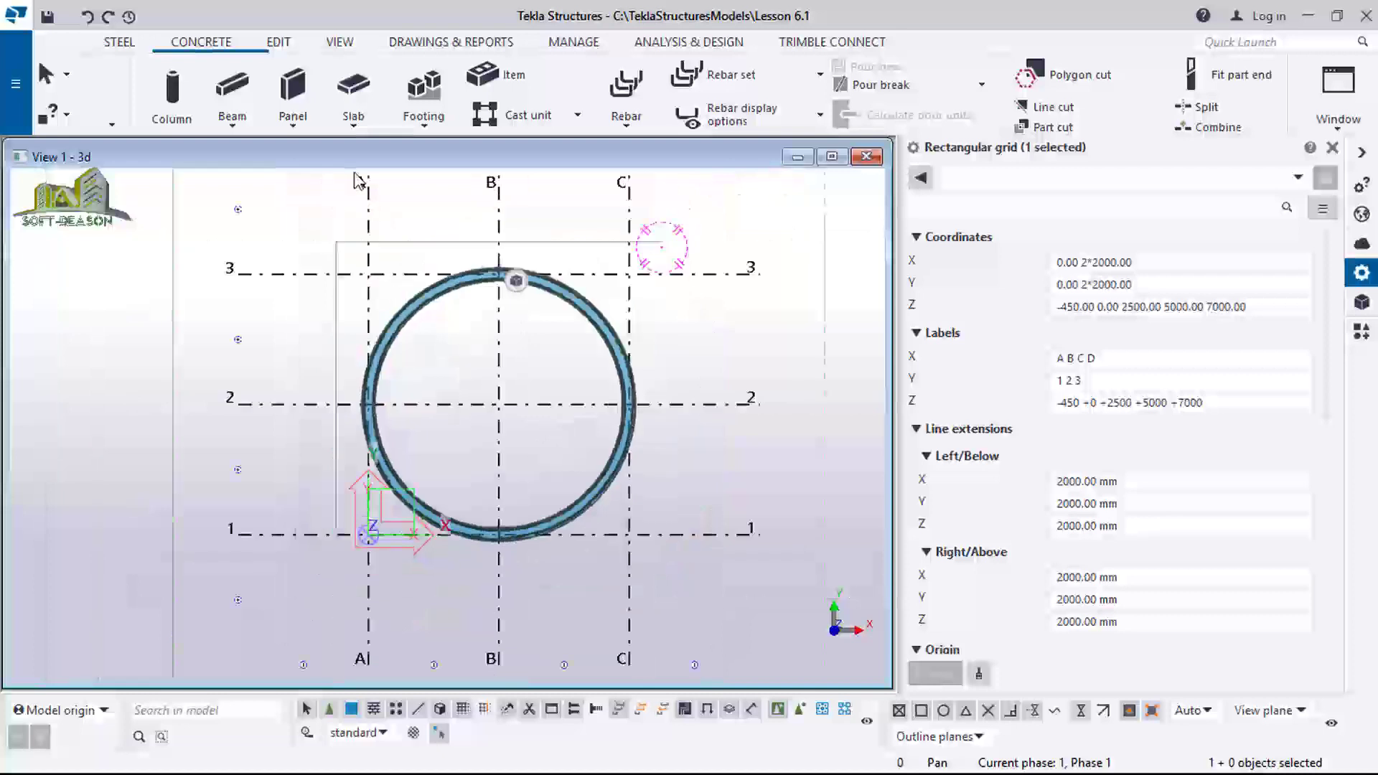
pyautogui.click(346, 88)
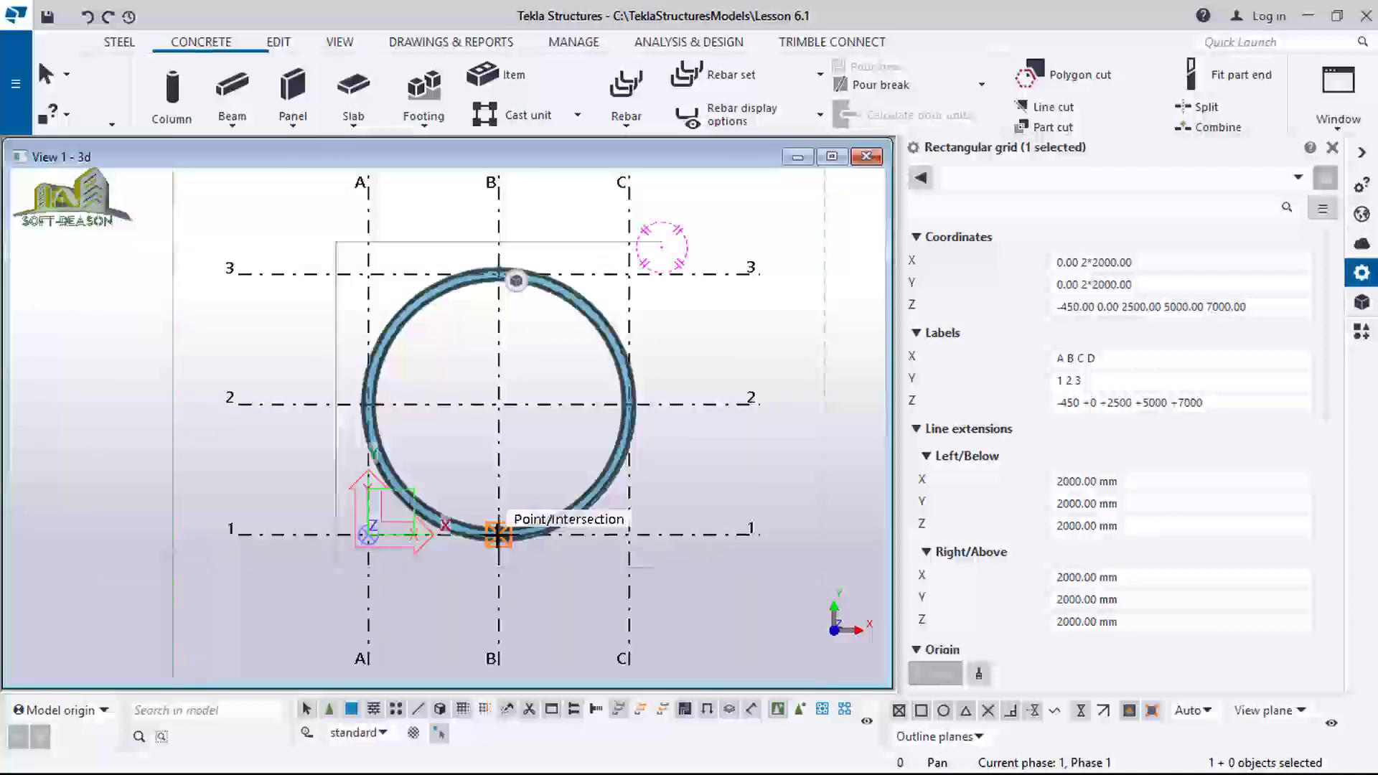
pyautogui.click(455, 475)
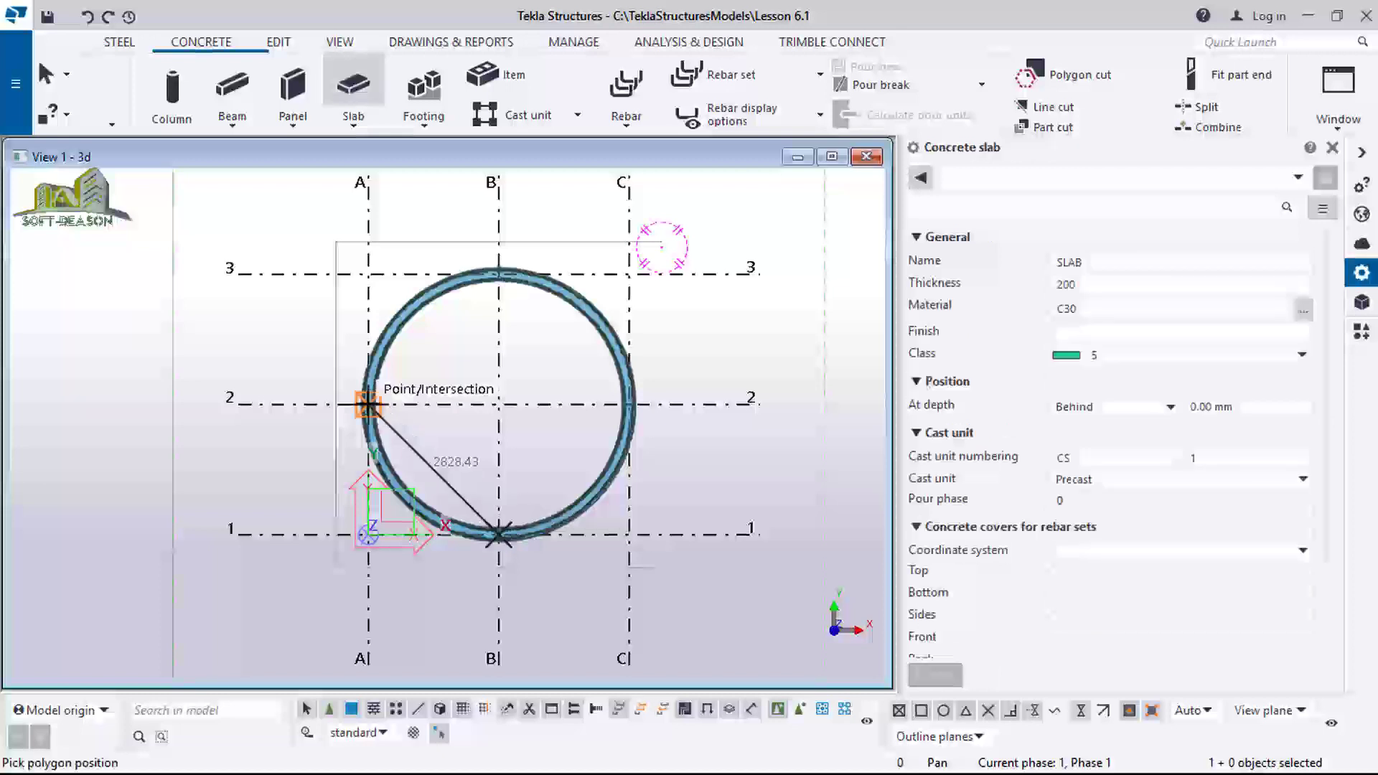
pyautogui.click(367, 405)
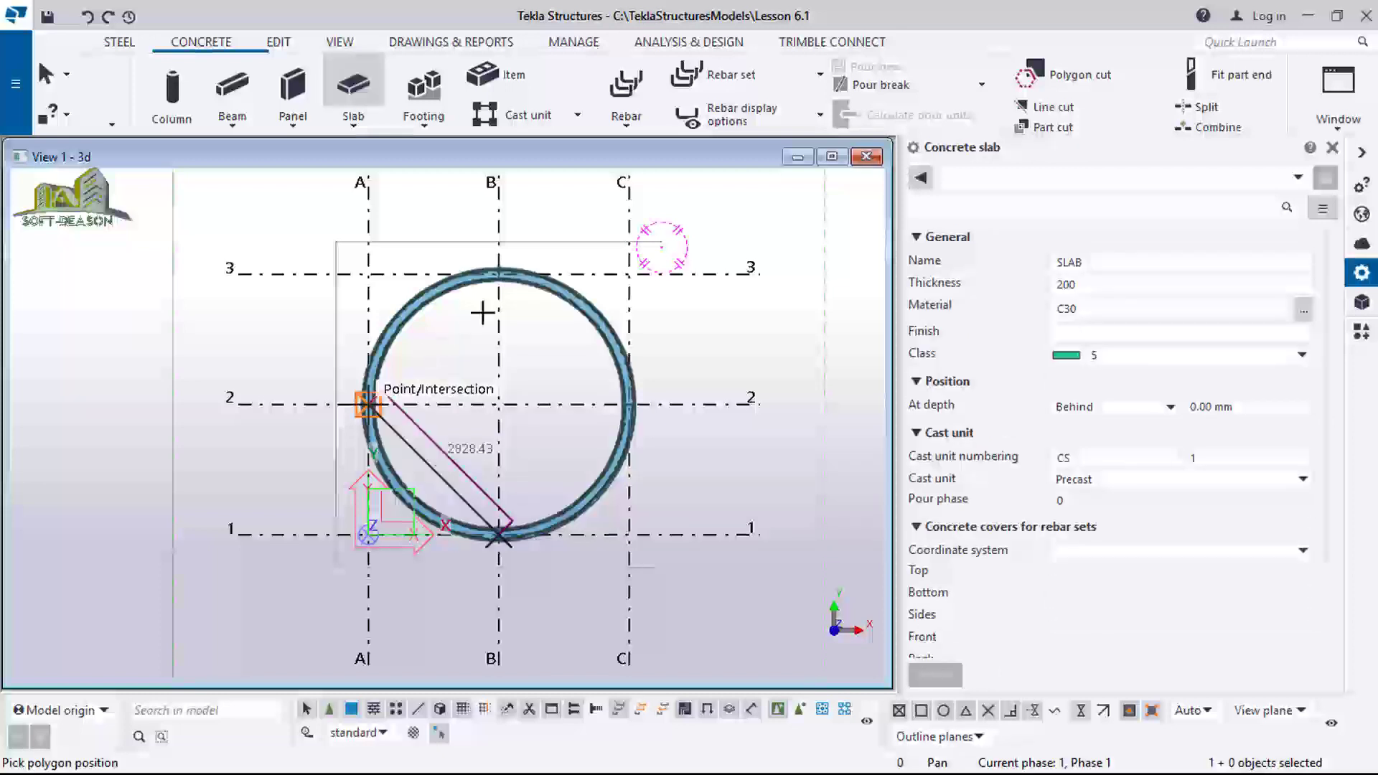
pyautogui.click(498, 274)
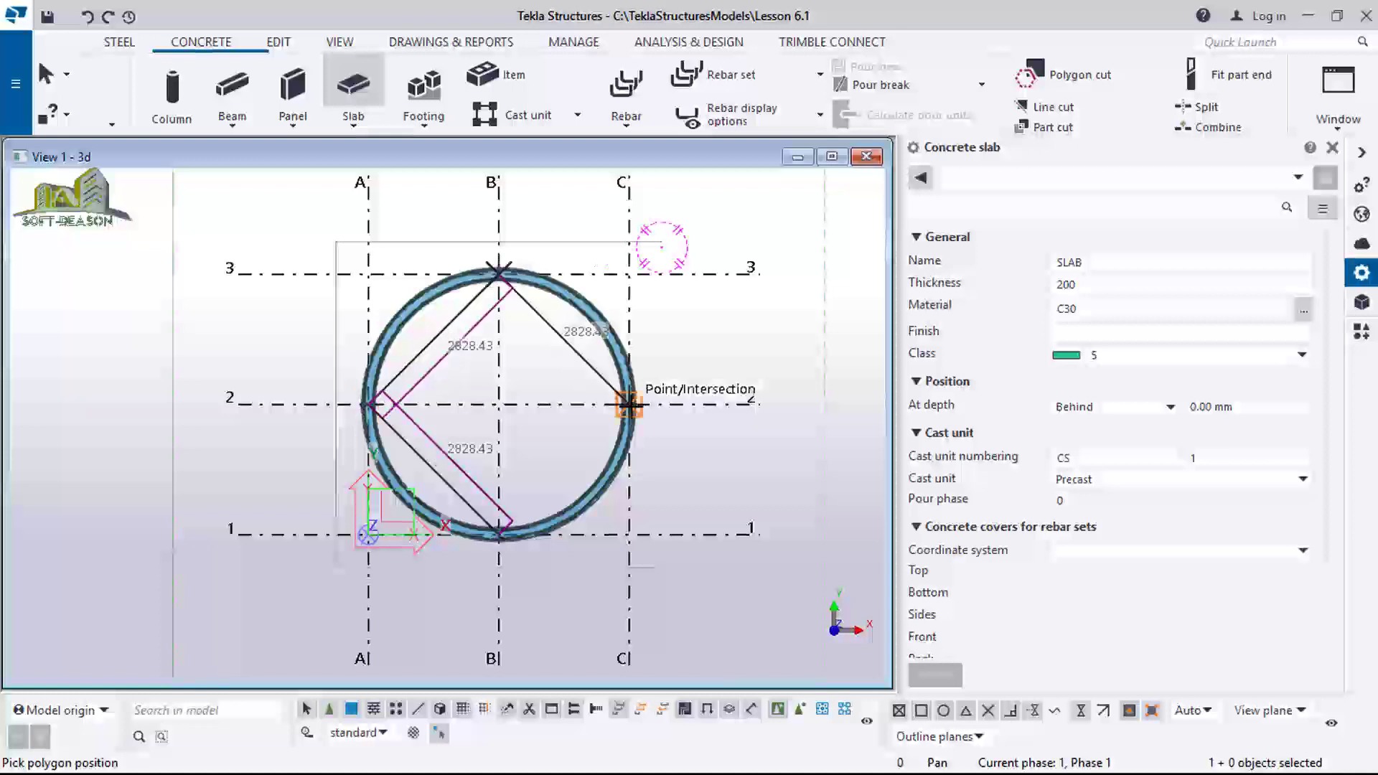
pyautogui.click(628, 404)
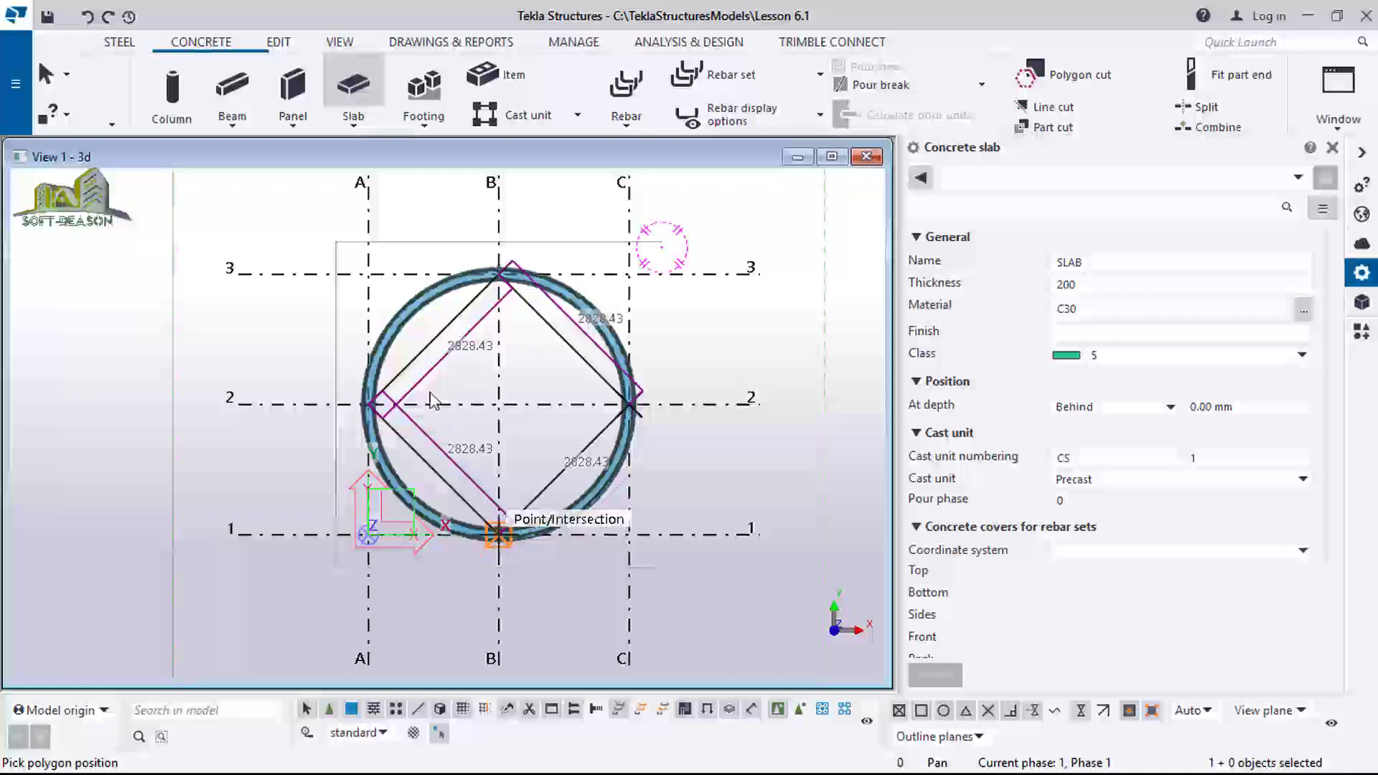
pyautogui.middleClick(451, 388)
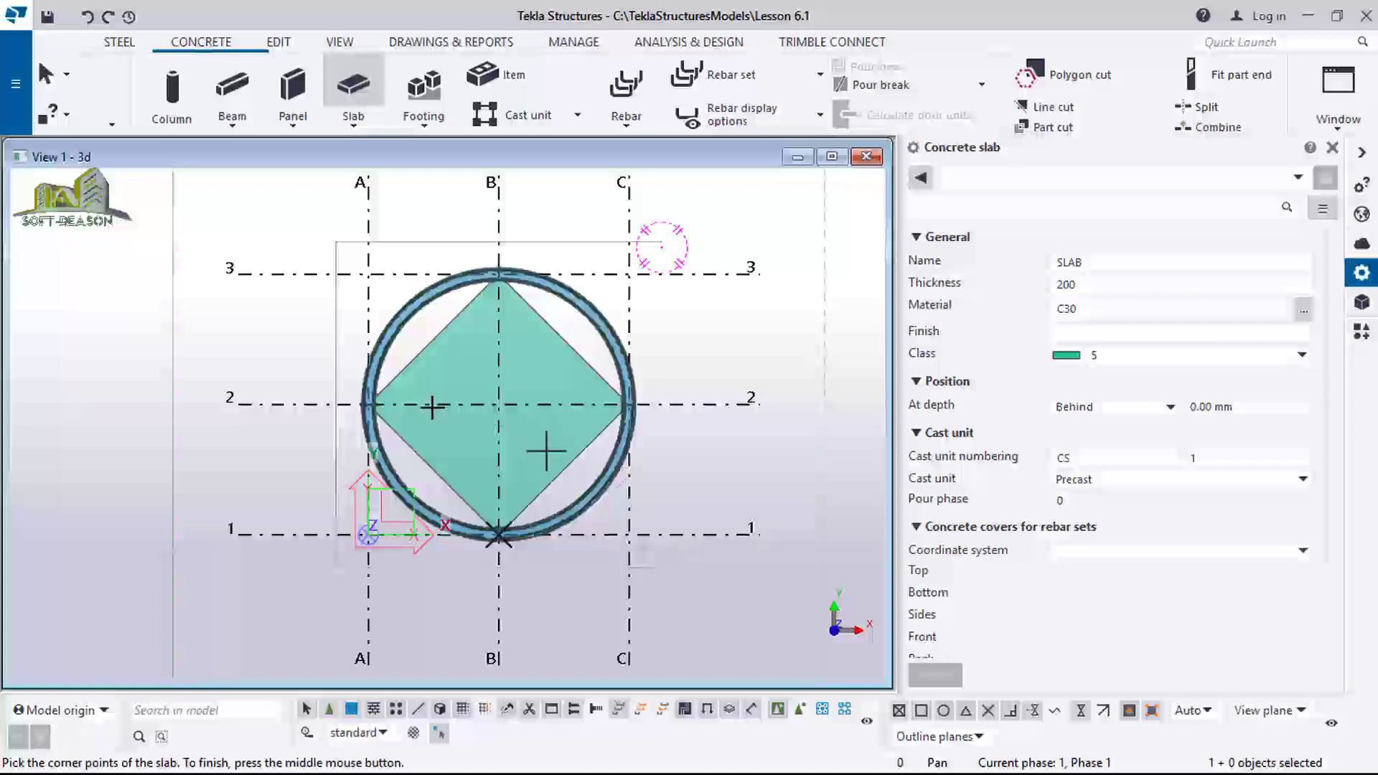
pyautogui.press('Escape')
# Move the new diamond-shaped slab linearly upward by dZ 2500 mm, with dX and dY at 0, in the 3D view.
pyautogui.hotkey('ctrl', 'p')
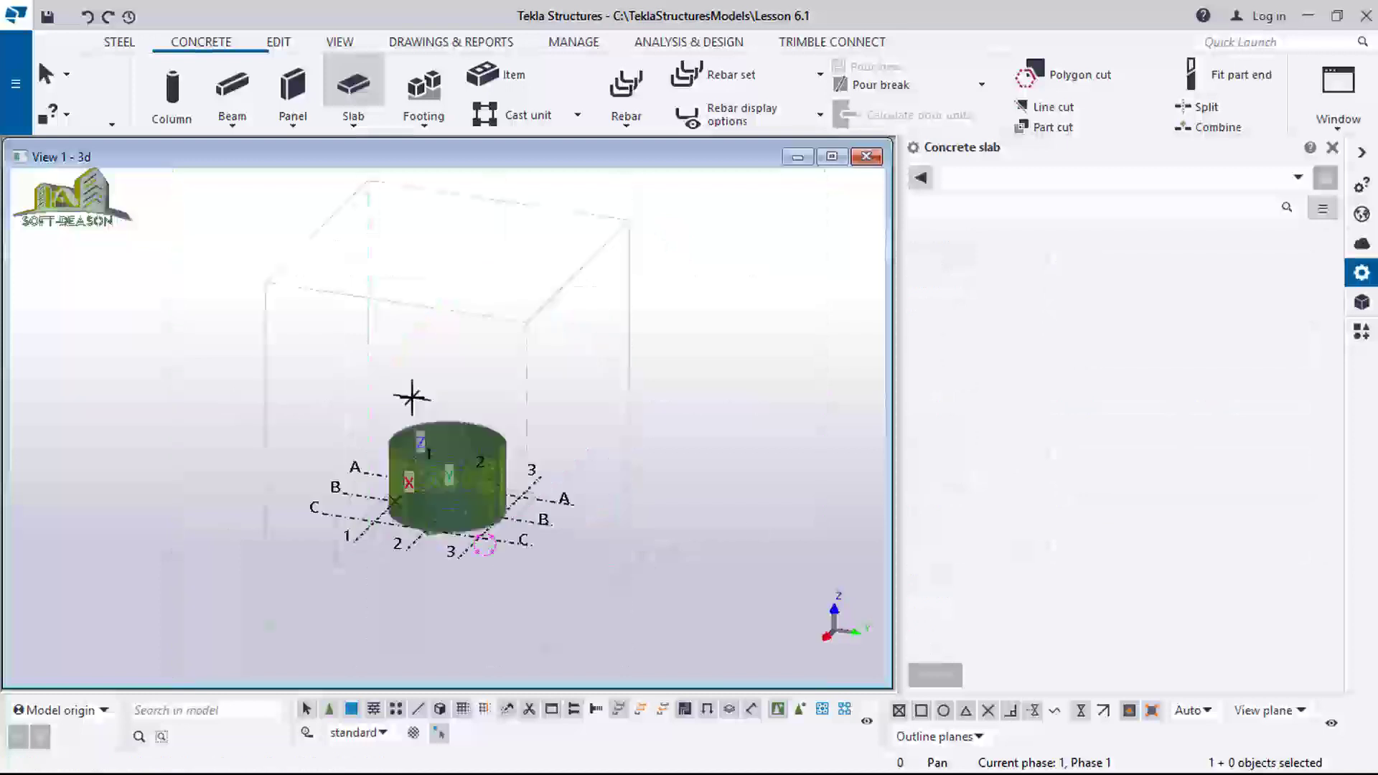
pyautogui.click(390, 394)
pyautogui.scroll(5, 422, 583)
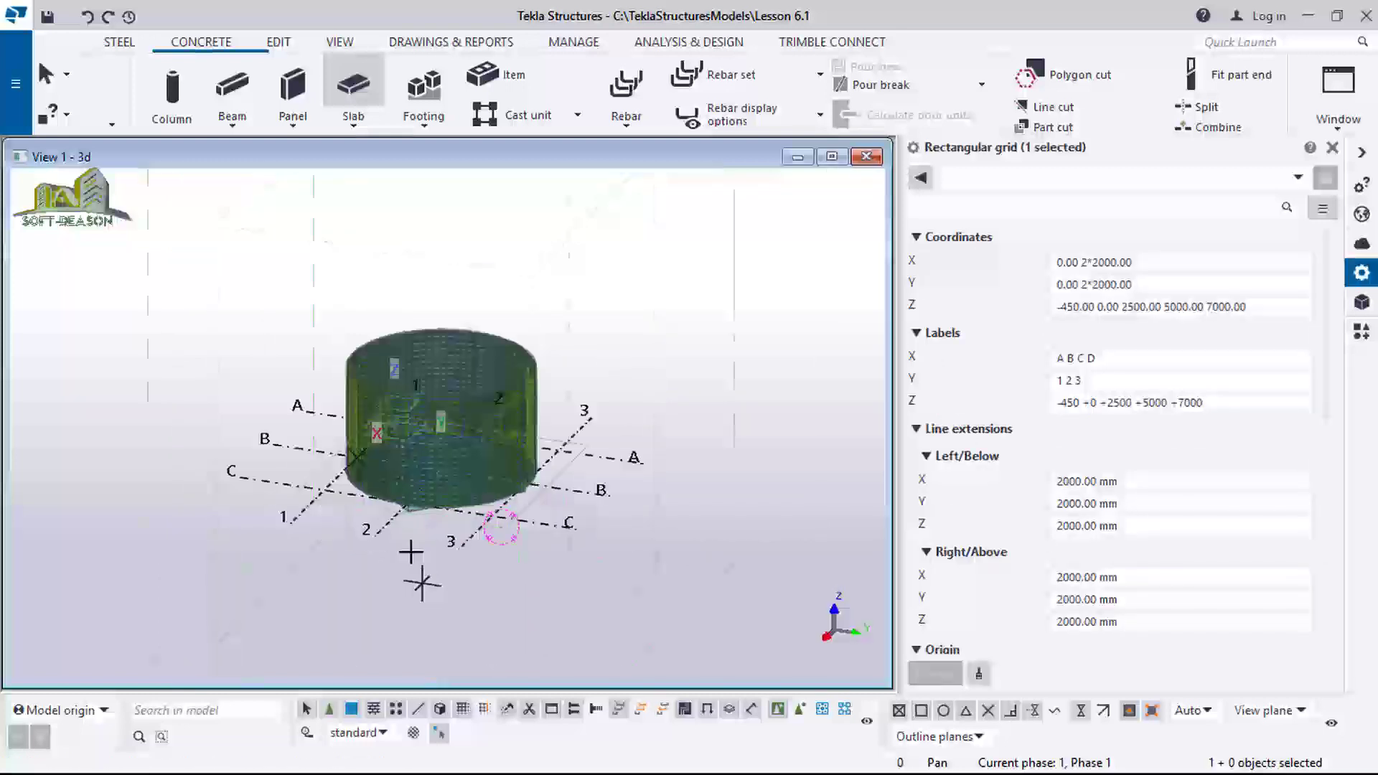
pyautogui.scroll(1, 419, 533)
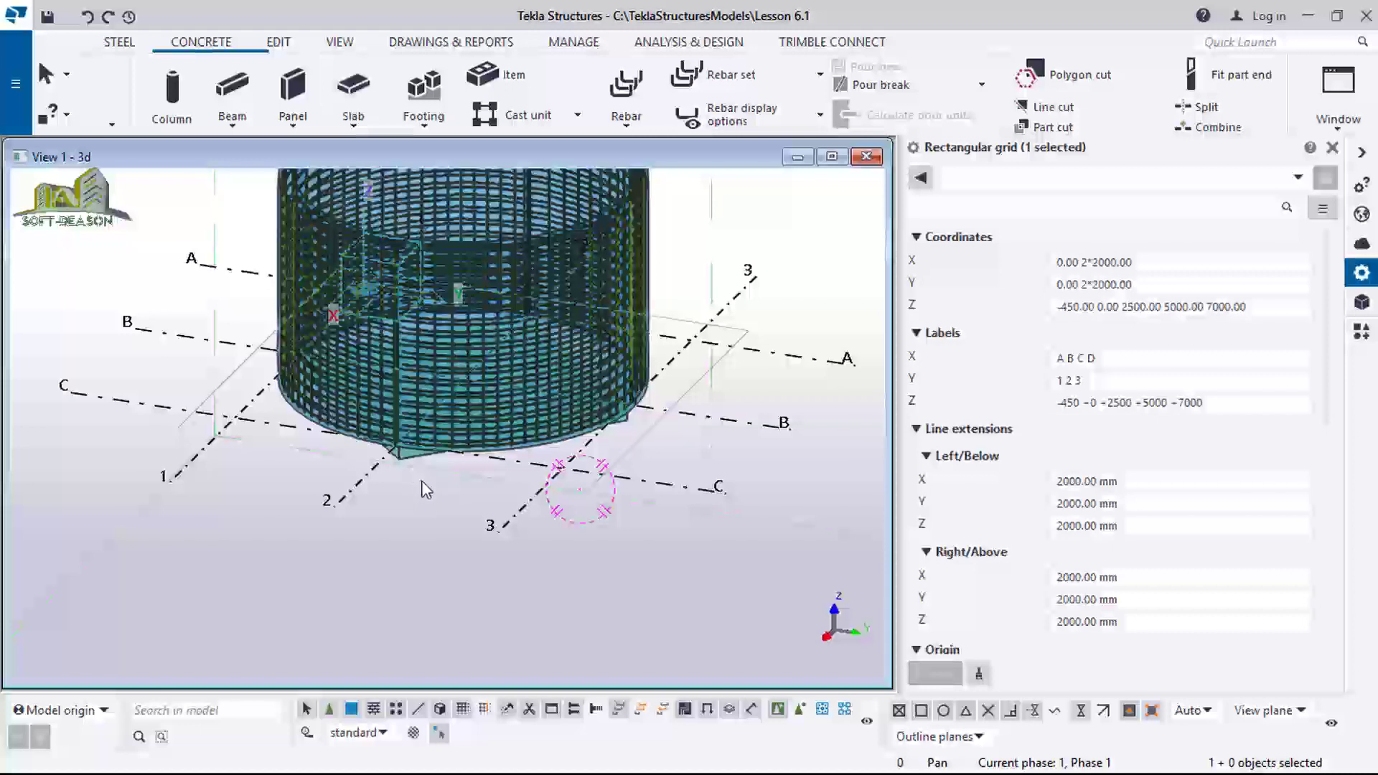
pyautogui.click(422, 479)
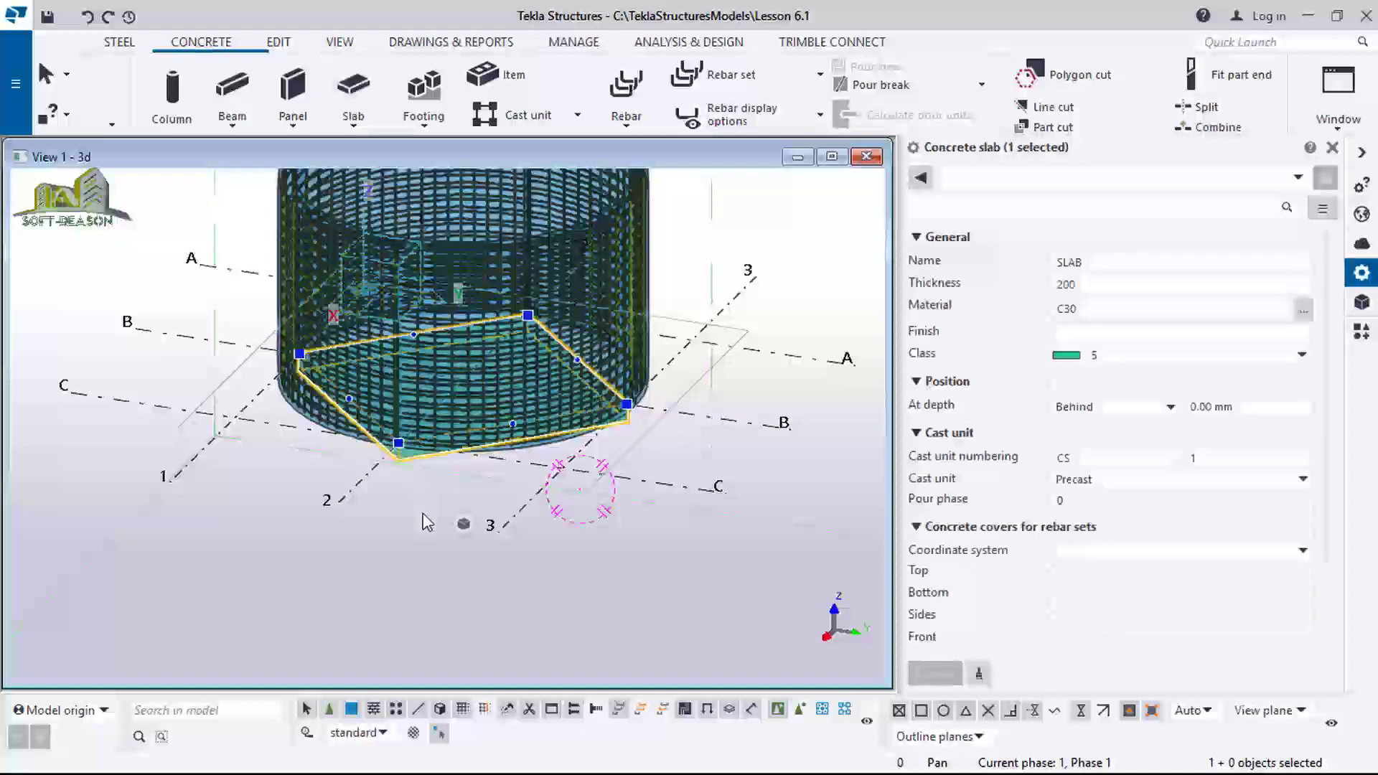
pyautogui.scroll(-1, 423, 560)
pyautogui.rightClick(422, 556)
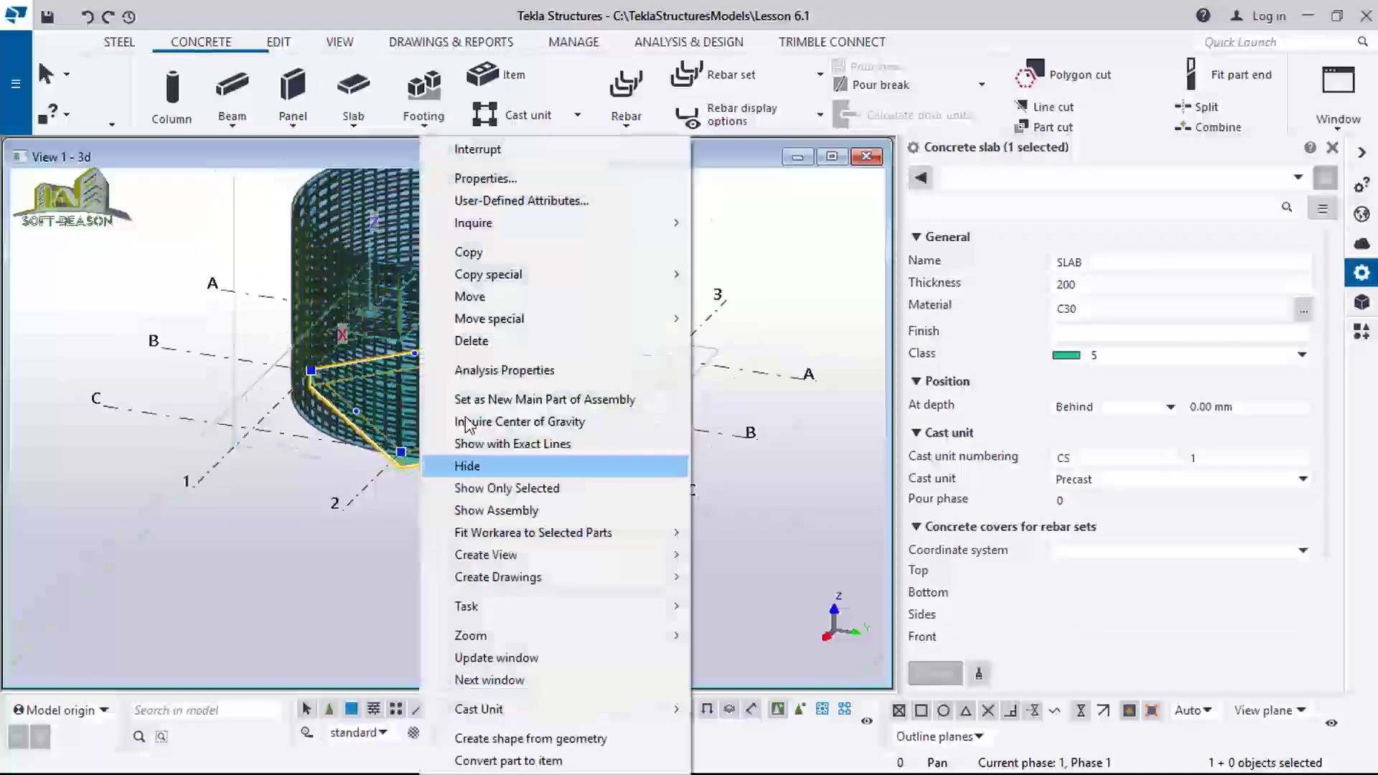
pyautogui.moveTo(546, 319)
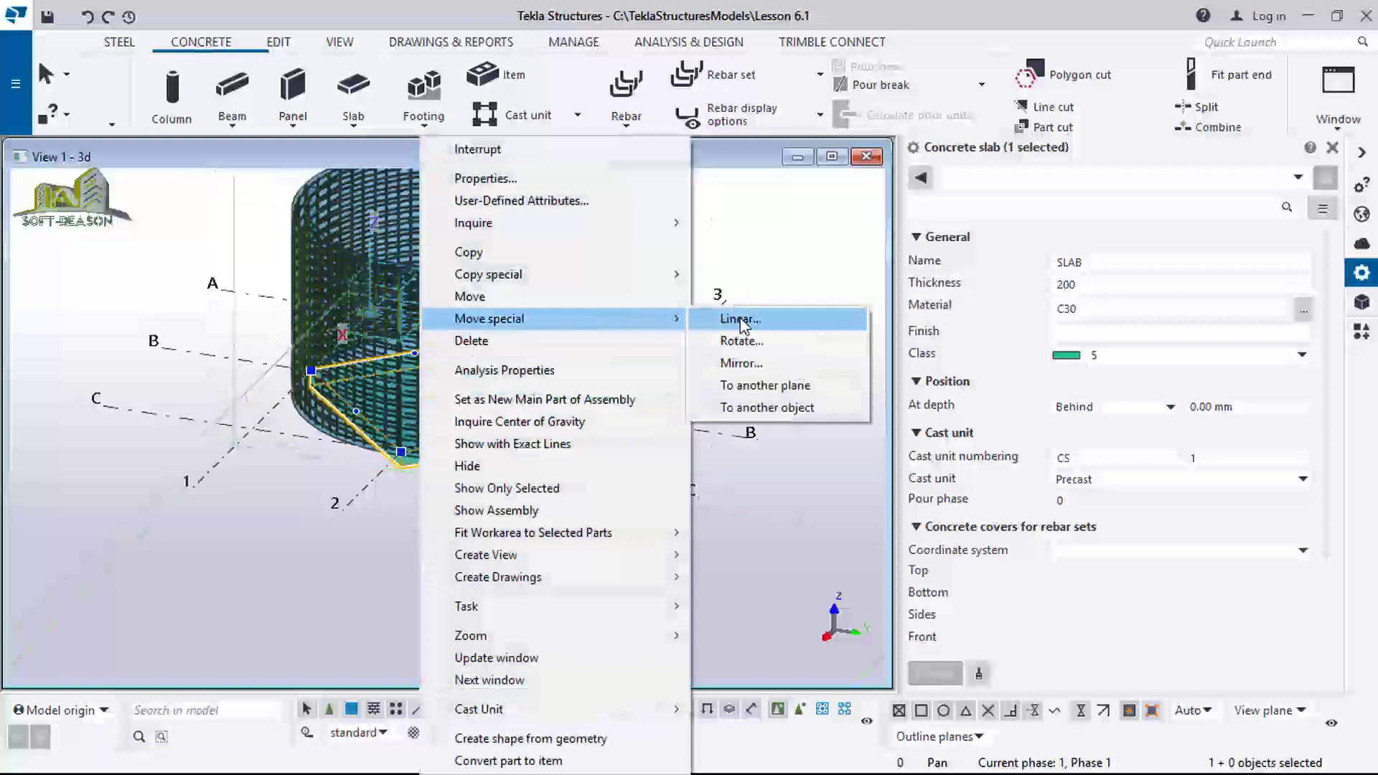
pyautogui.click(741, 320)
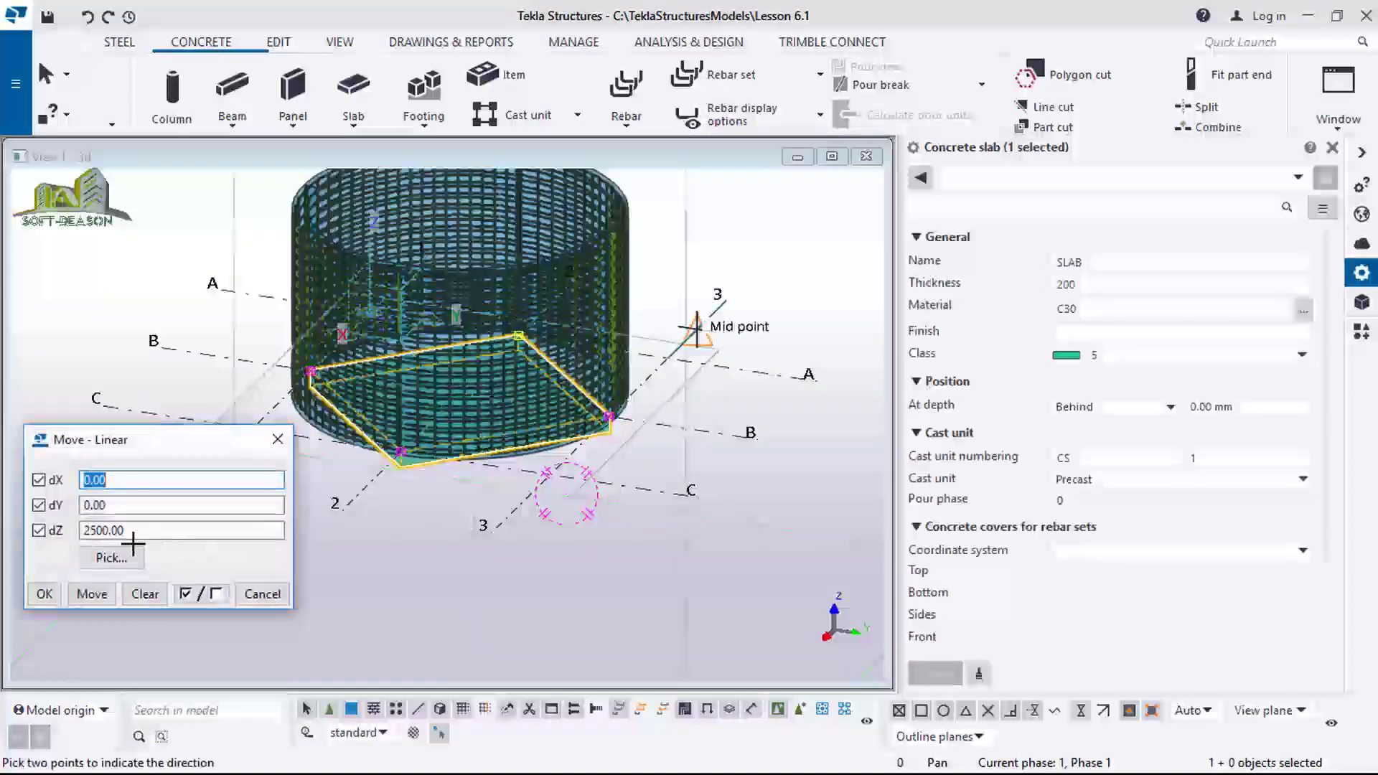
pyautogui.click(136, 607)
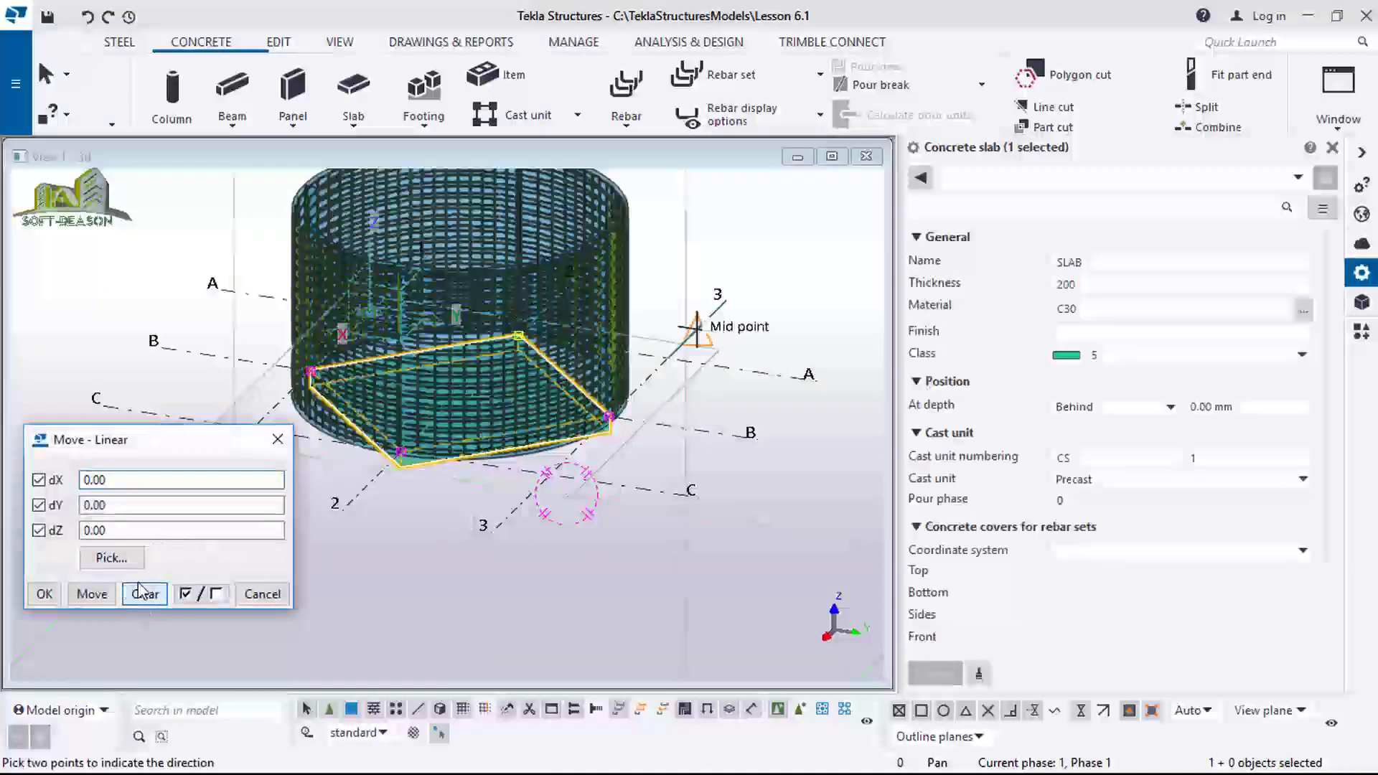
pyautogui.moveTo(112, 531); pyautogui.dragTo(68, 546)
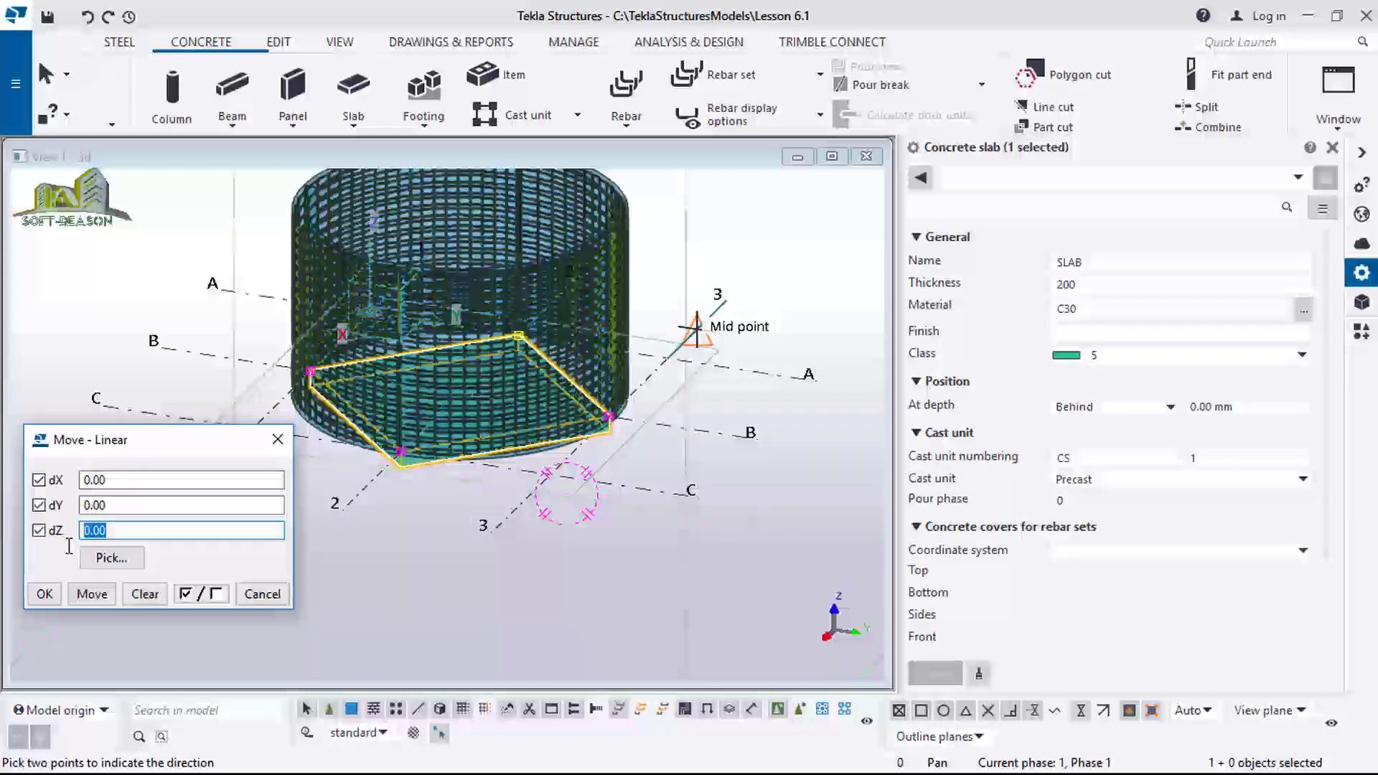
pyautogui.write('2500')
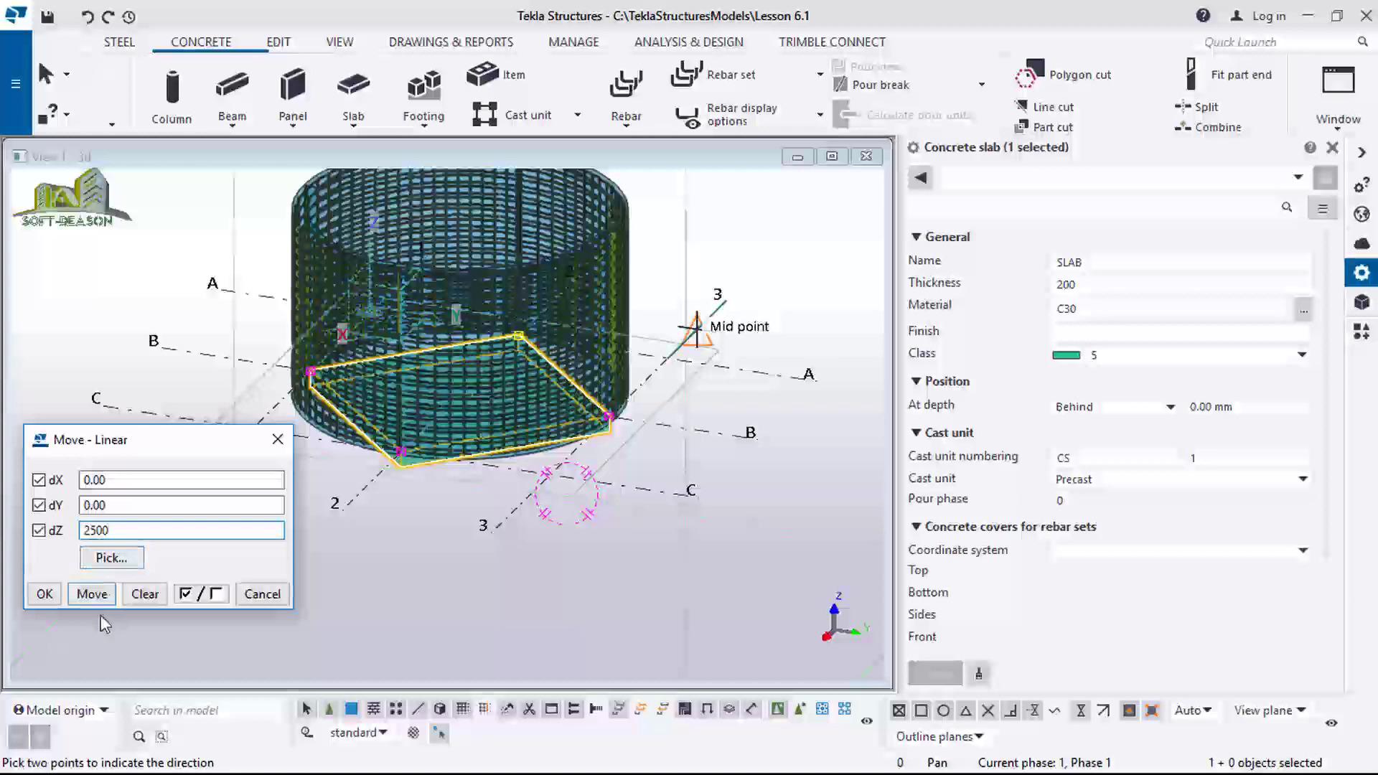
pyautogui.click(90, 596)
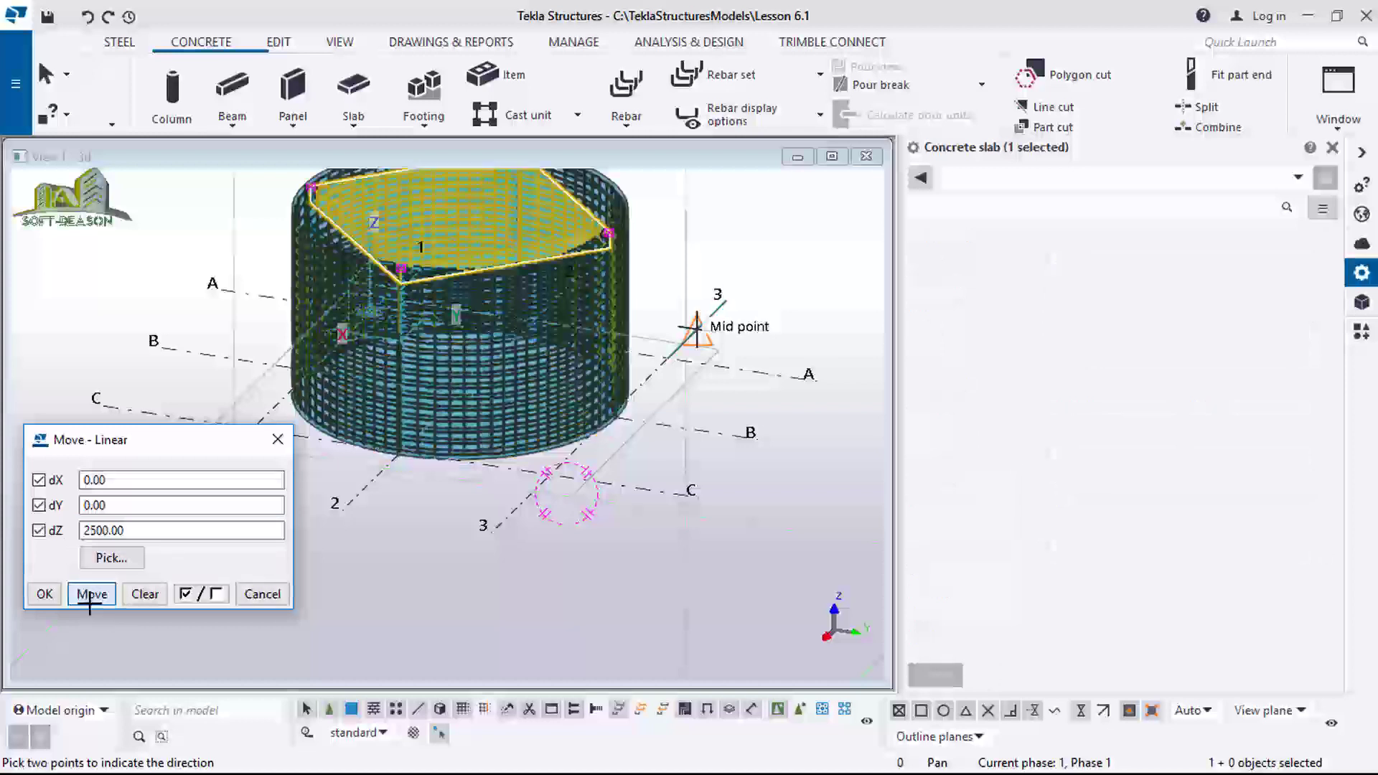
pyautogui.click(44, 594)
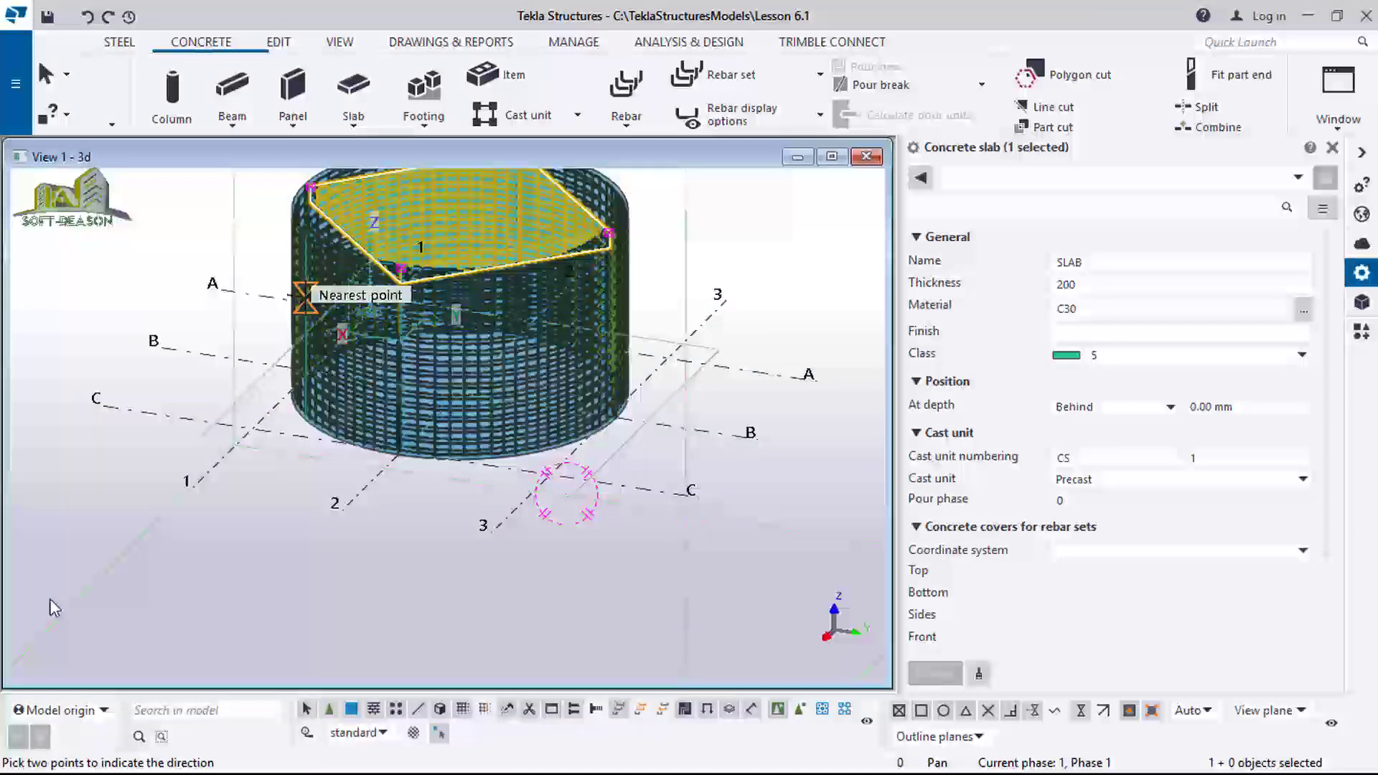
# Switch the model view from 3D to plan and clear the selection of the raised diamond-shaped slab.
pyautogui.hotkey('ctrl', 'p')
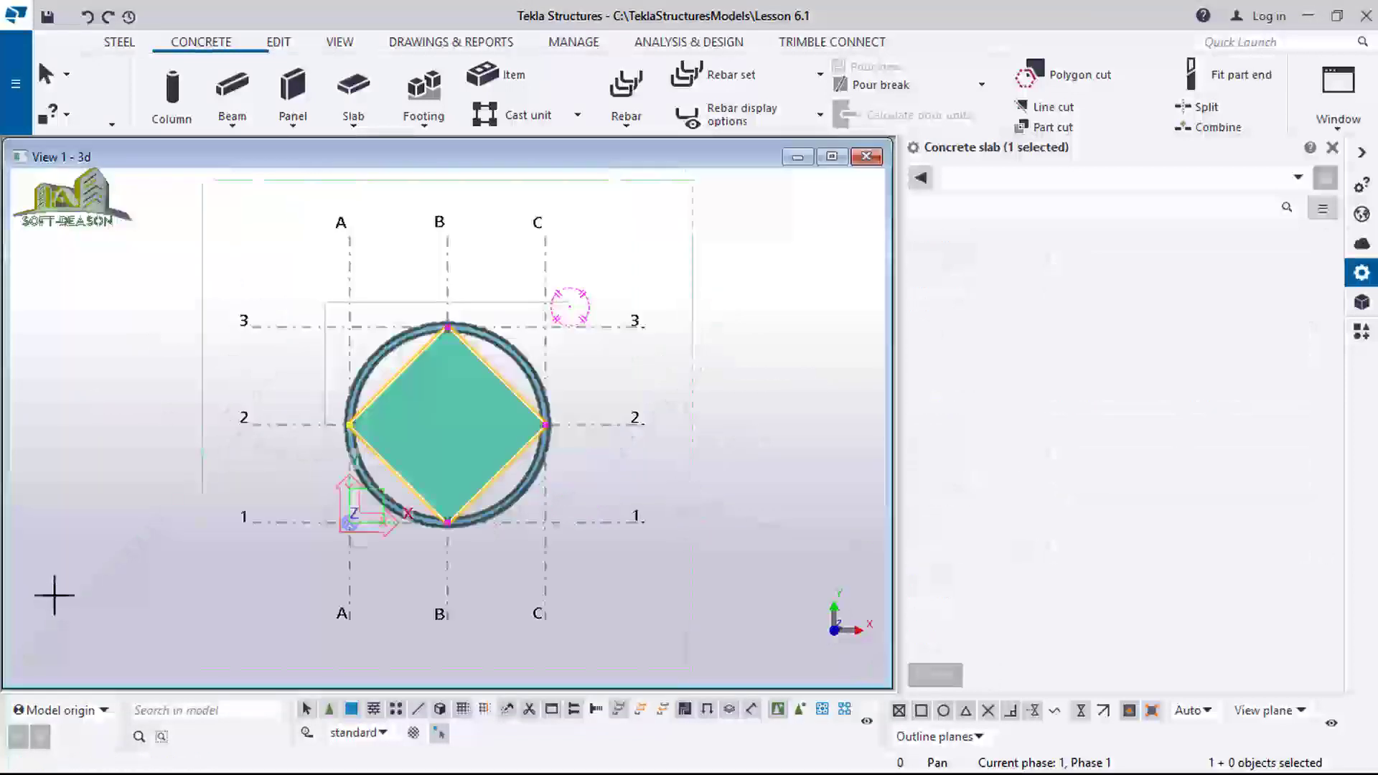
pyautogui.scroll(3, 207, 510)
pyautogui.scroll(1, 206, 511)
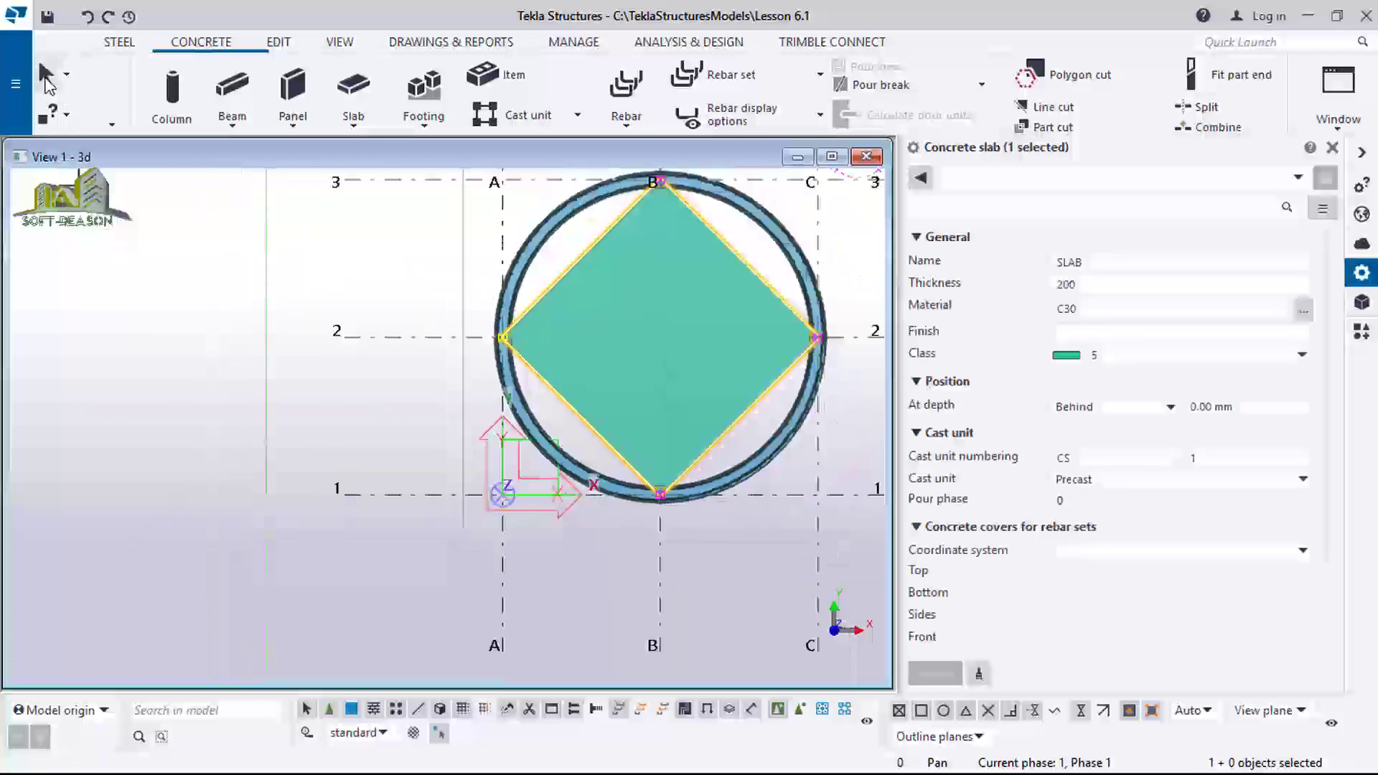
pyautogui.scroll(-2, 451, 492)
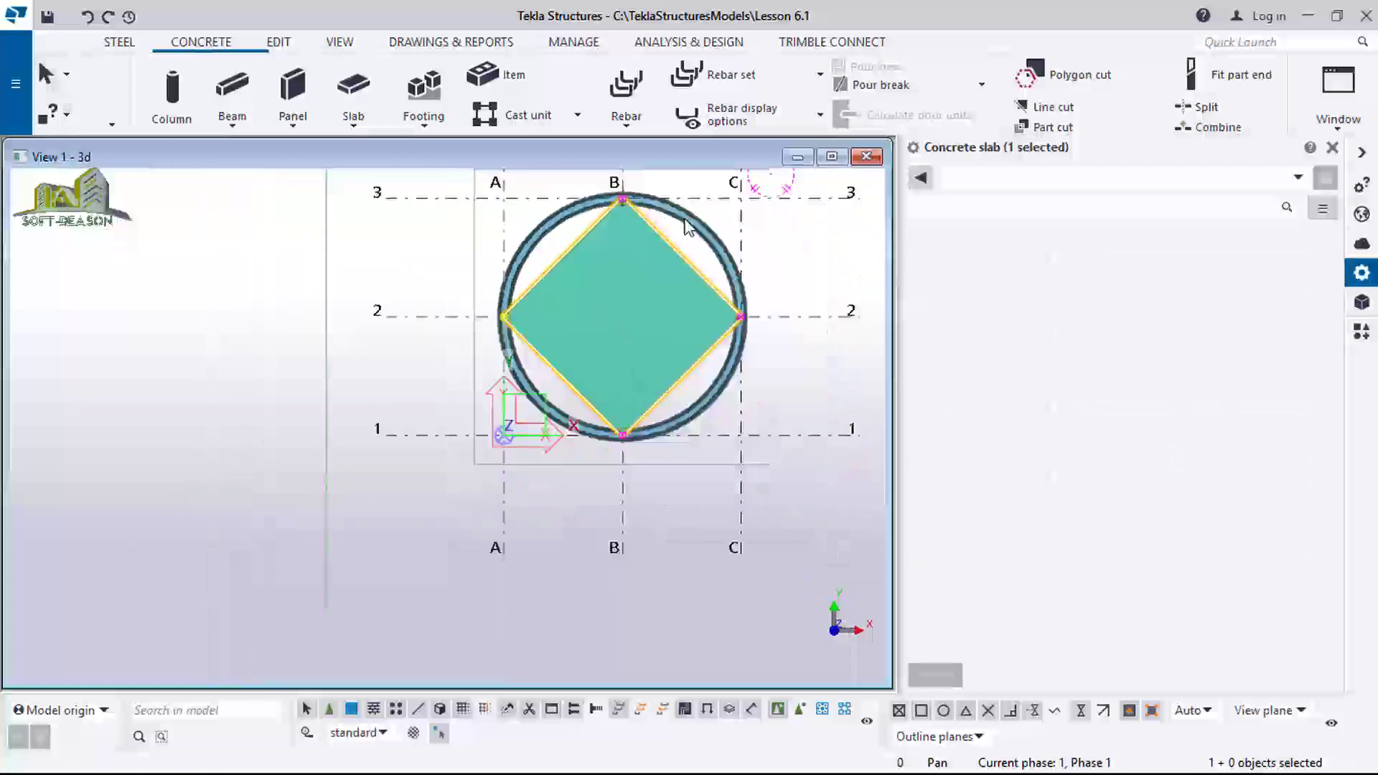
pyautogui.scroll(2, 645, 208)
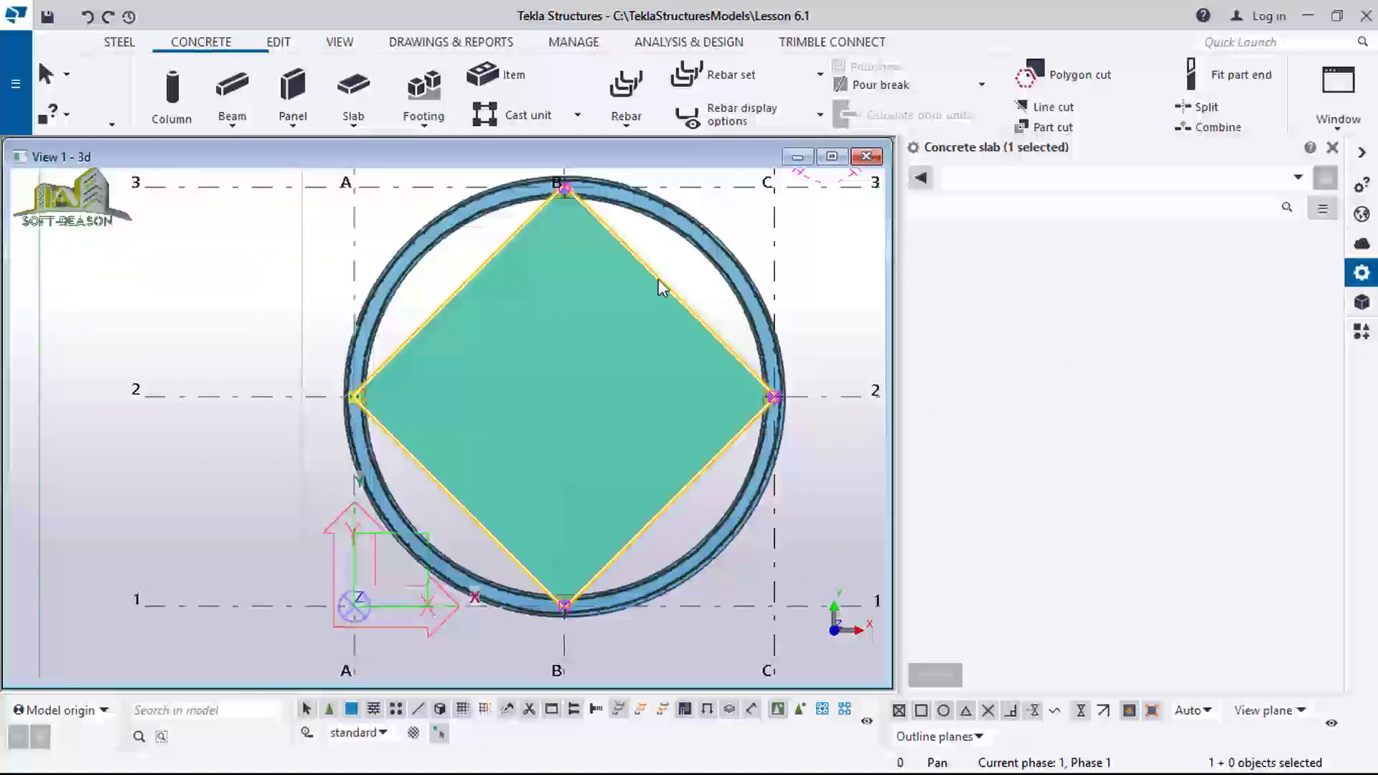
pyautogui.scroll(2, 660, 287)
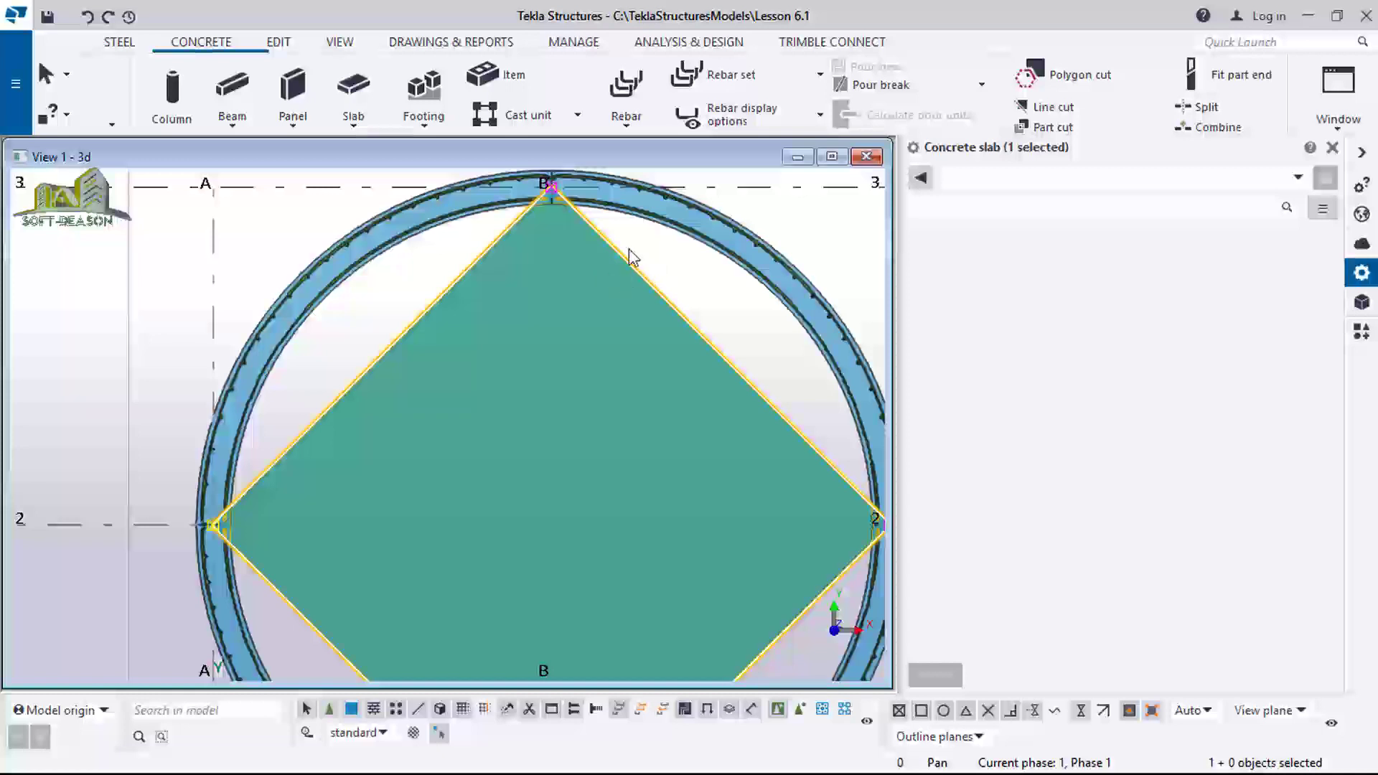
pyautogui.click(554, 194)
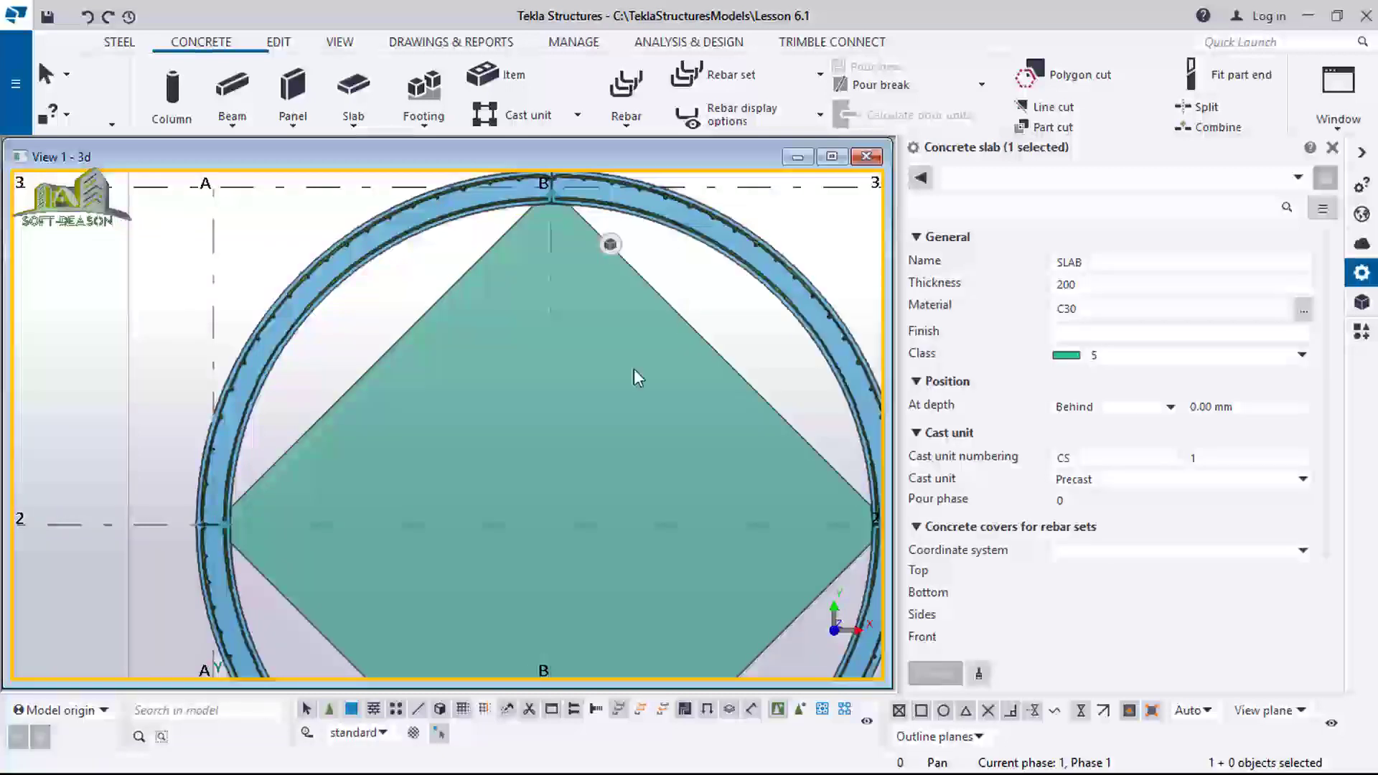
pyautogui.scroll(-6, 634, 368)
pyautogui.press('Escape')
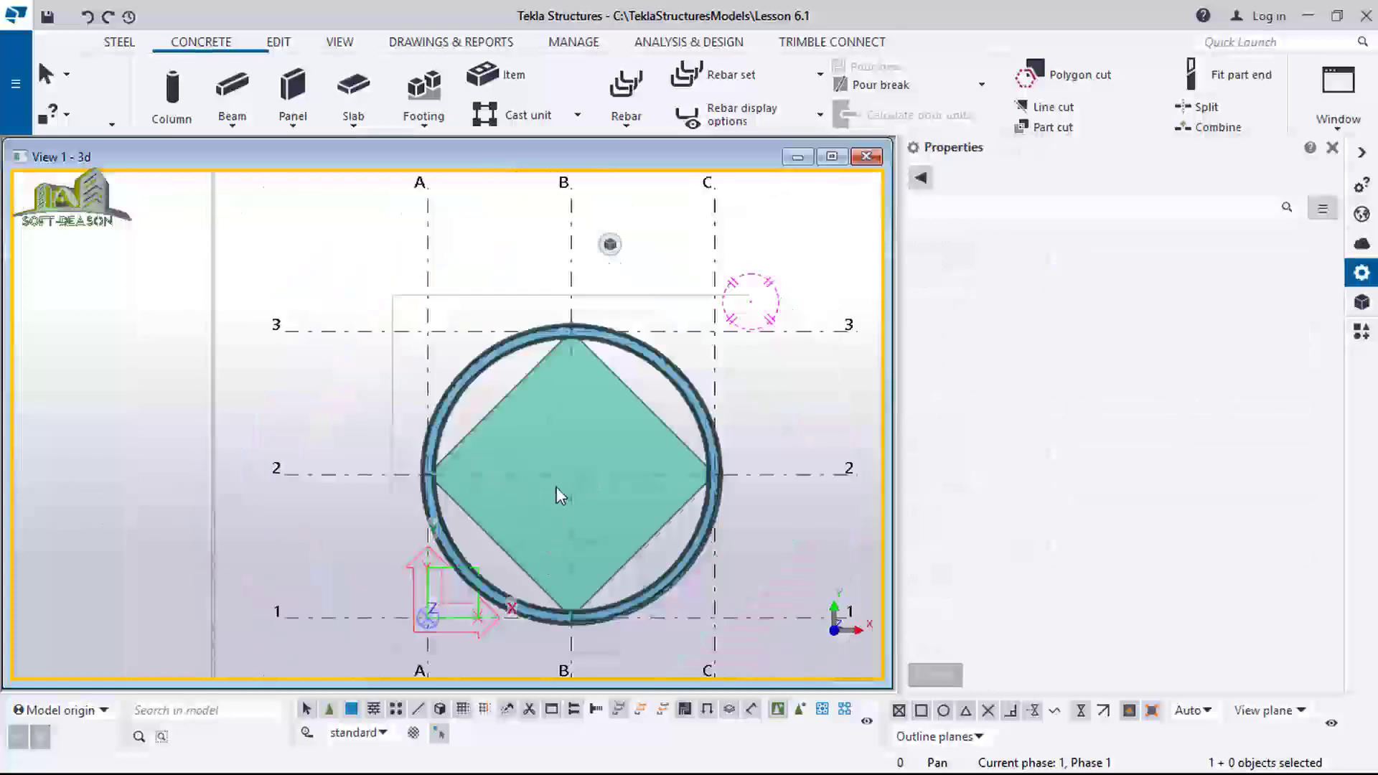
pyautogui.scroll(3, 557, 487)
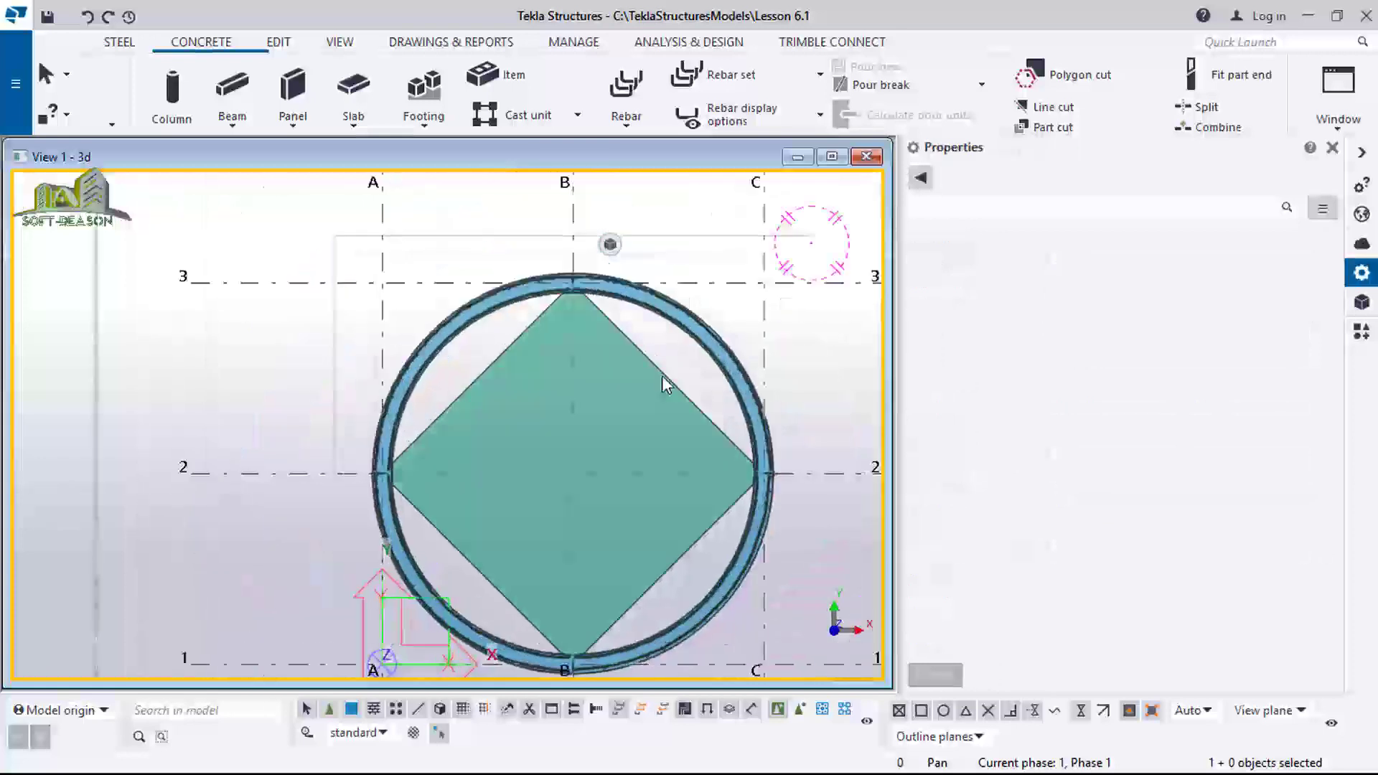
# Change the corner chamfer of the diamond-shaped slab at grid intersection B-3 to the Arc point type.
pyautogui.click(622, 420)
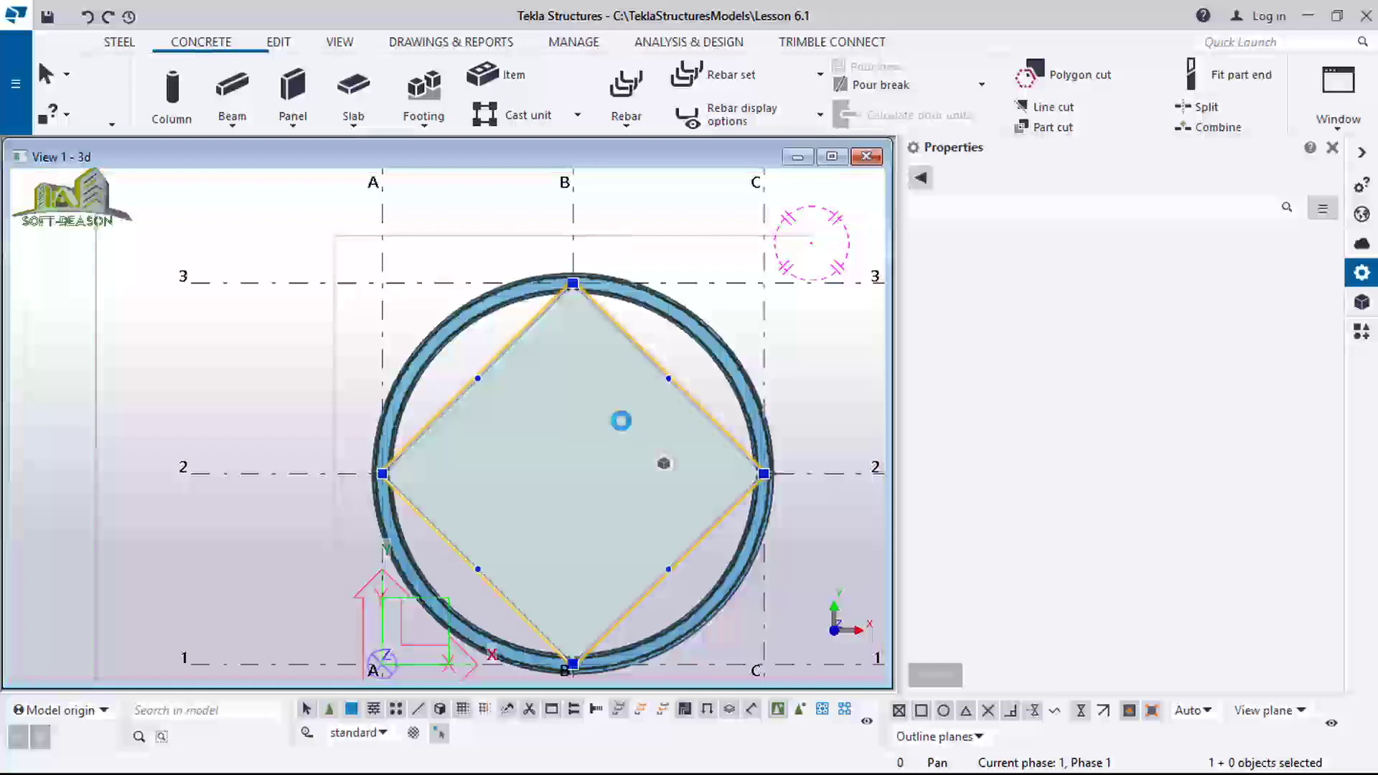
pyautogui.click(574, 283)
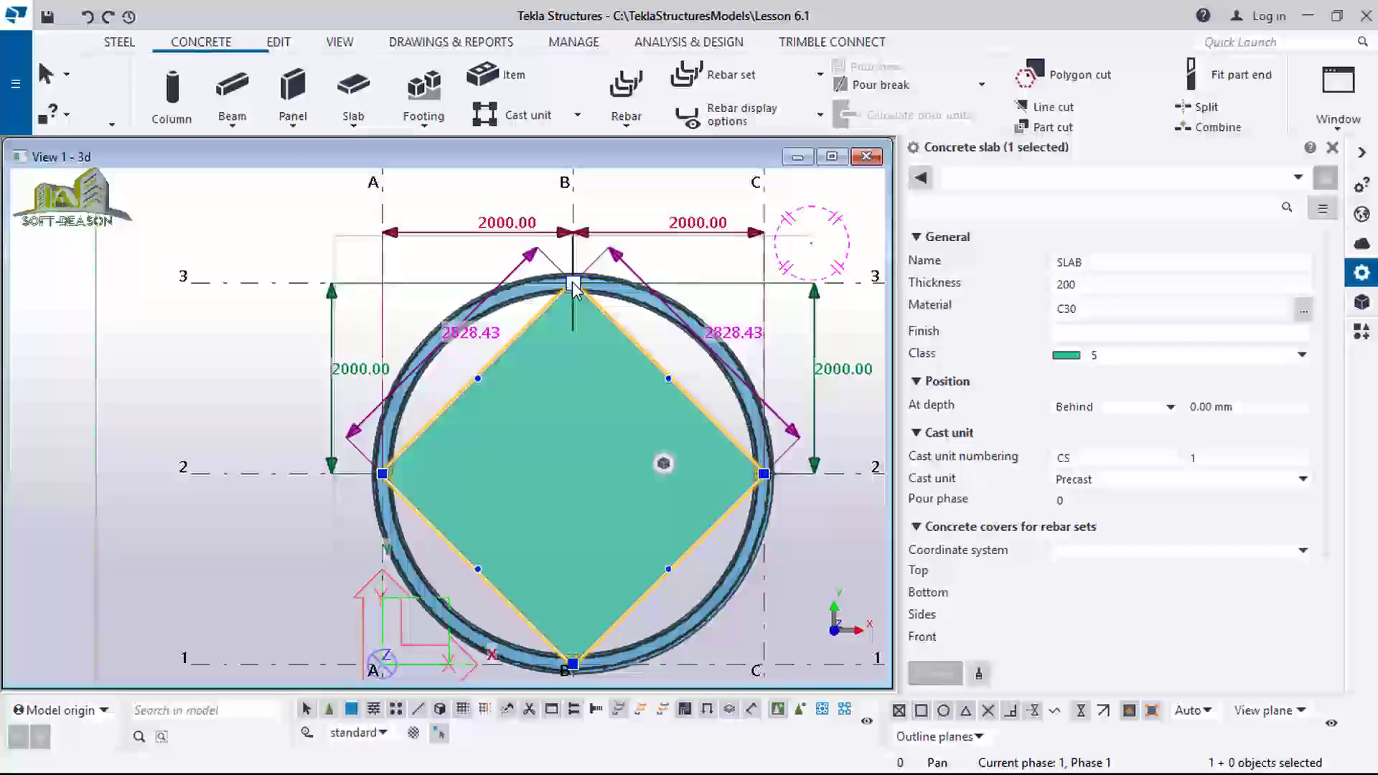
pyautogui.click(573, 283)
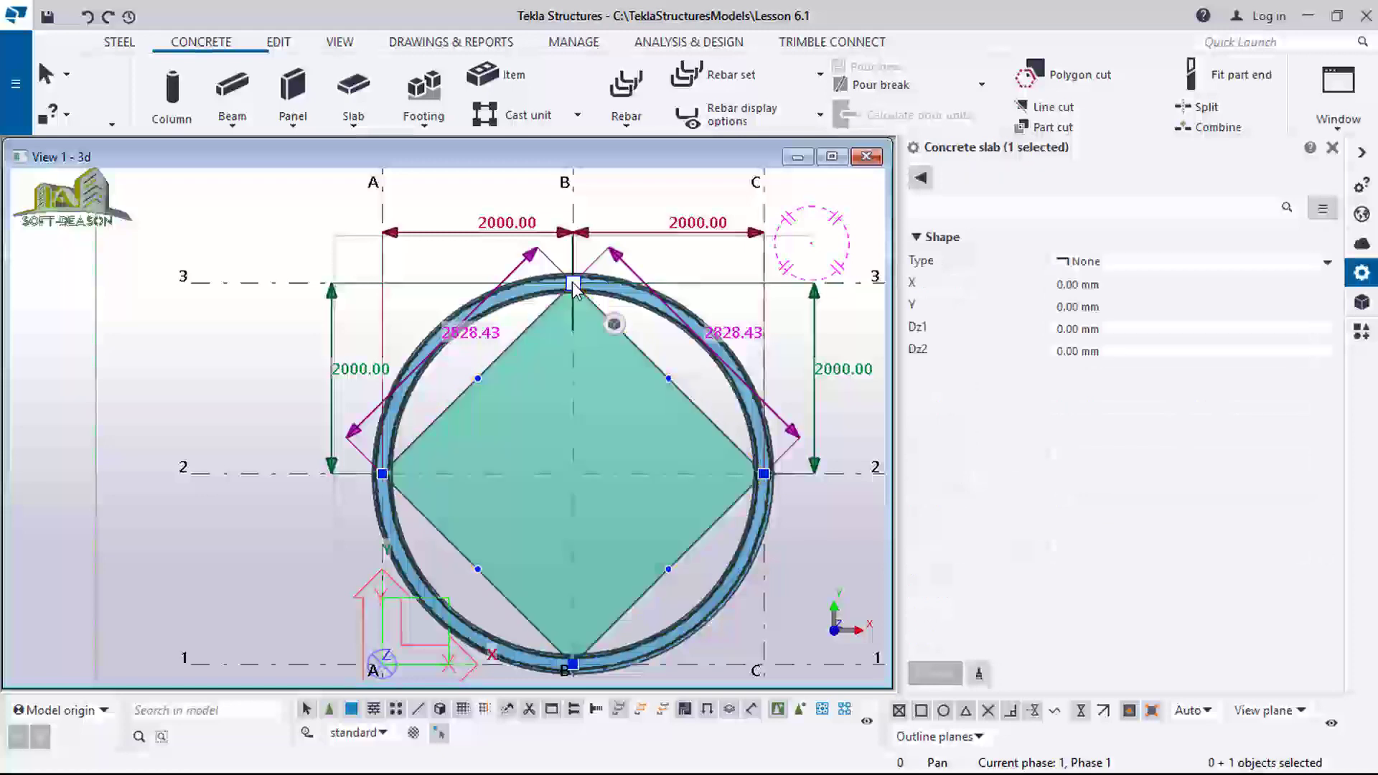
pyautogui.click(1310, 265)
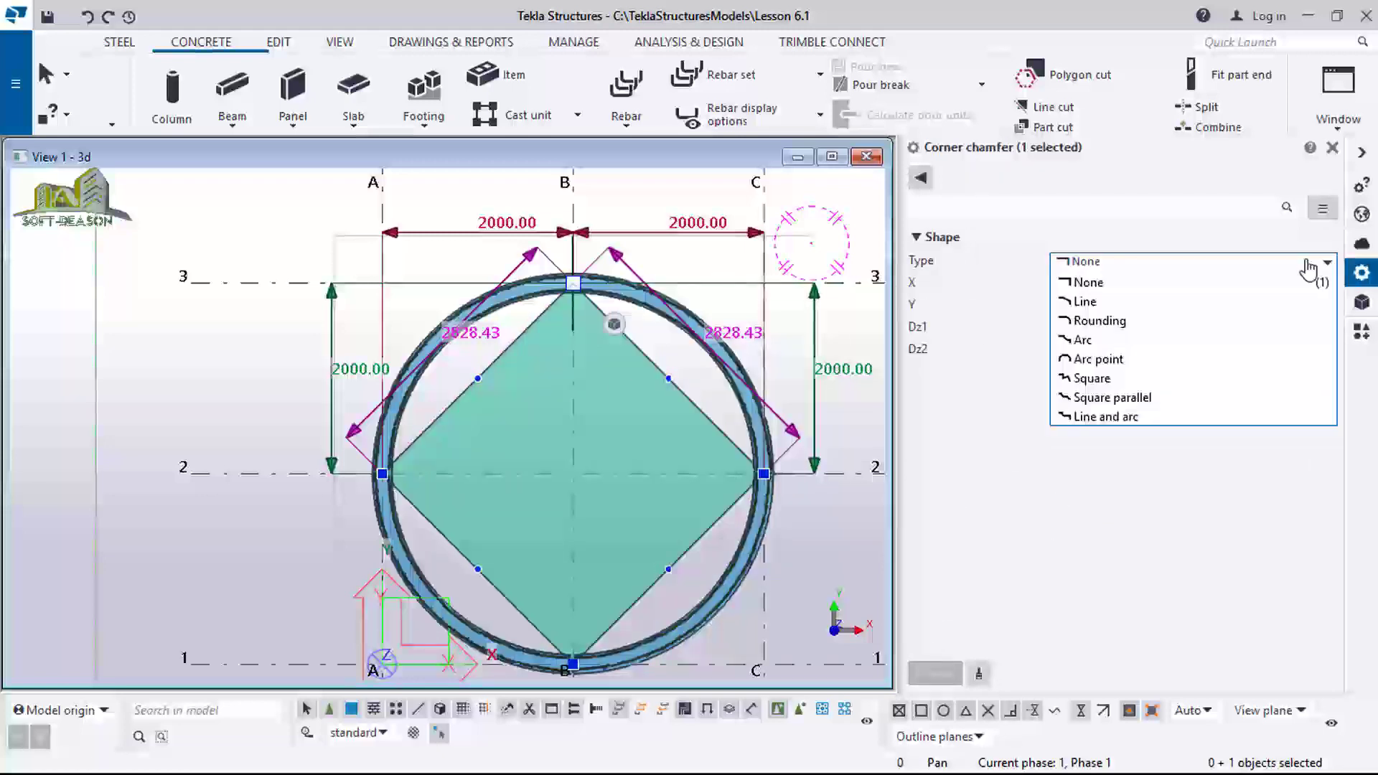
pyautogui.click(1106, 361)
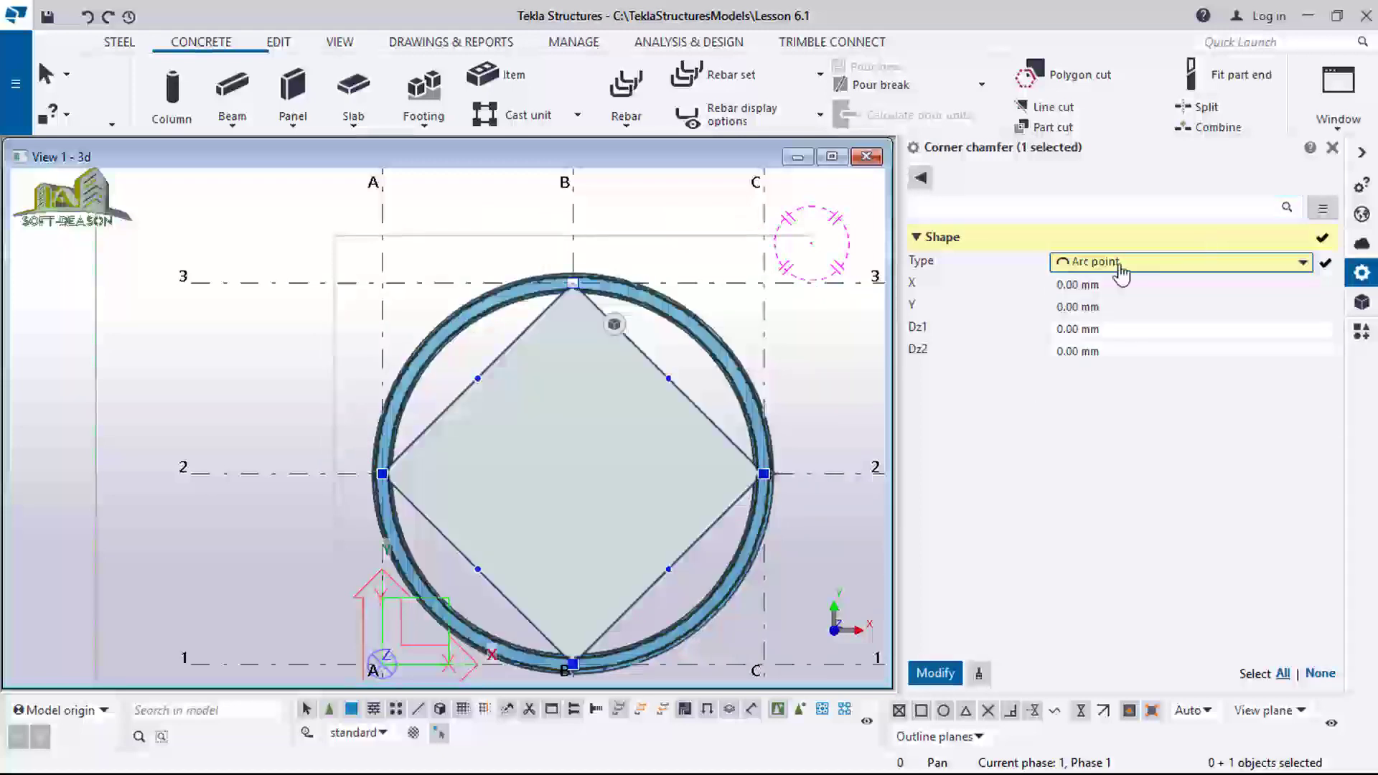
pyautogui.click(935, 673)
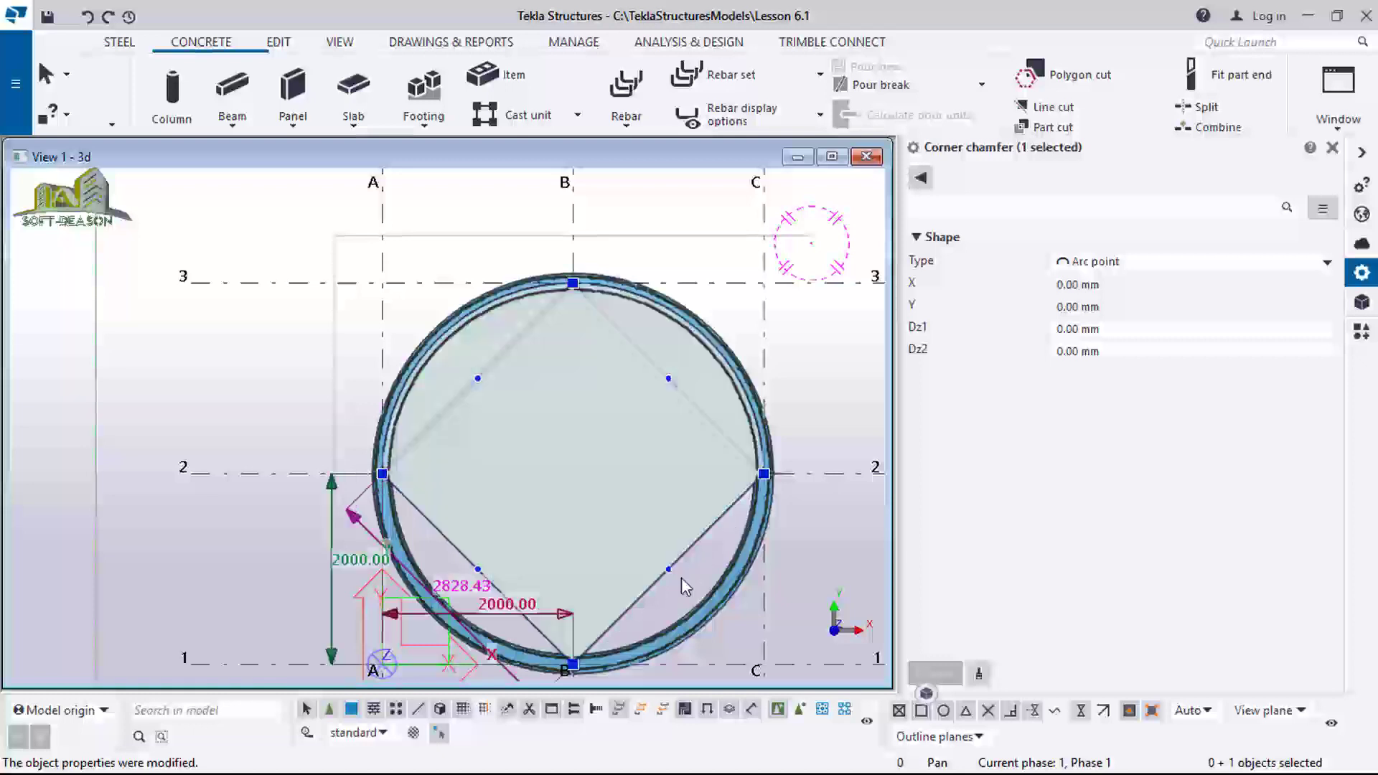
# Change the slab's corner chamfer at grid intersection B-1 to Arc point, completing the circular outline.
pyautogui.click(572, 664)
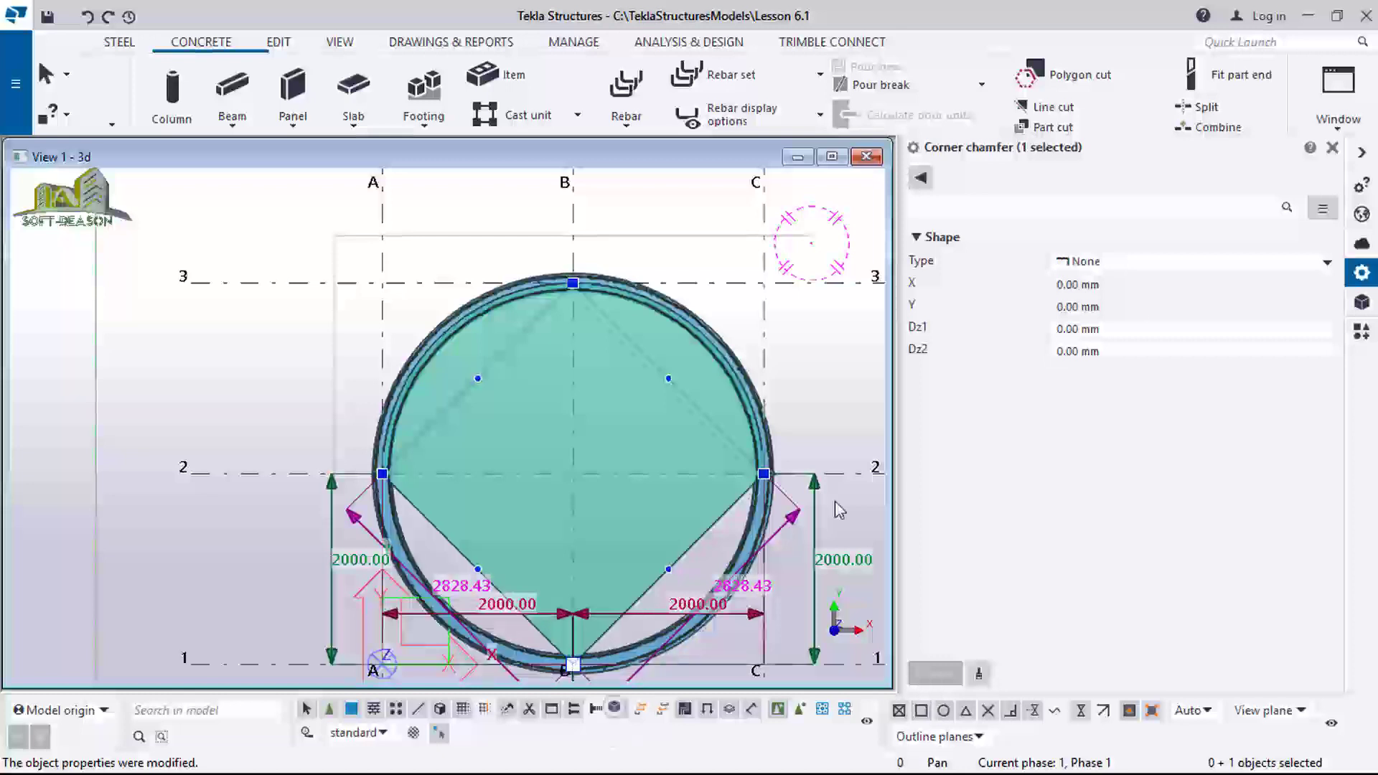
pyautogui.click(1256, 264)
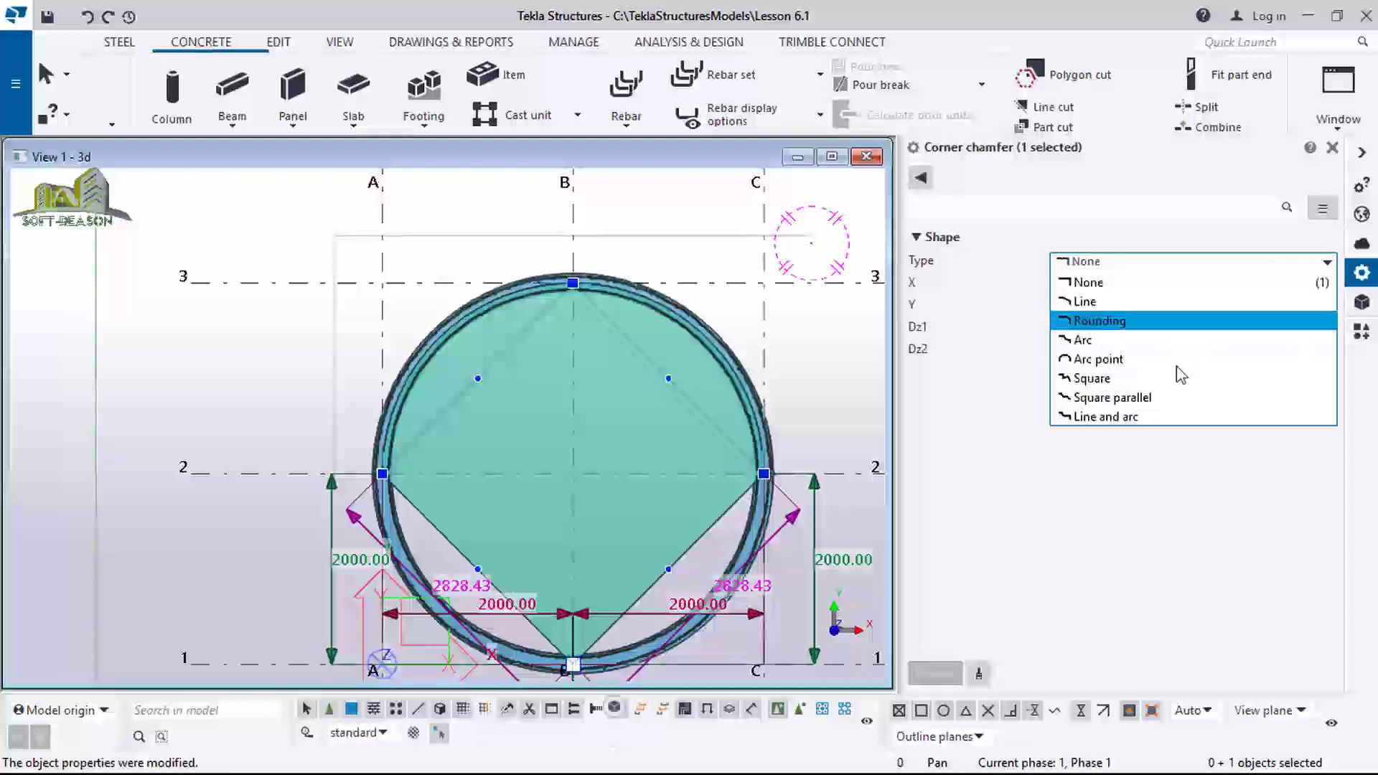
pyautogui.click(1102, 364)
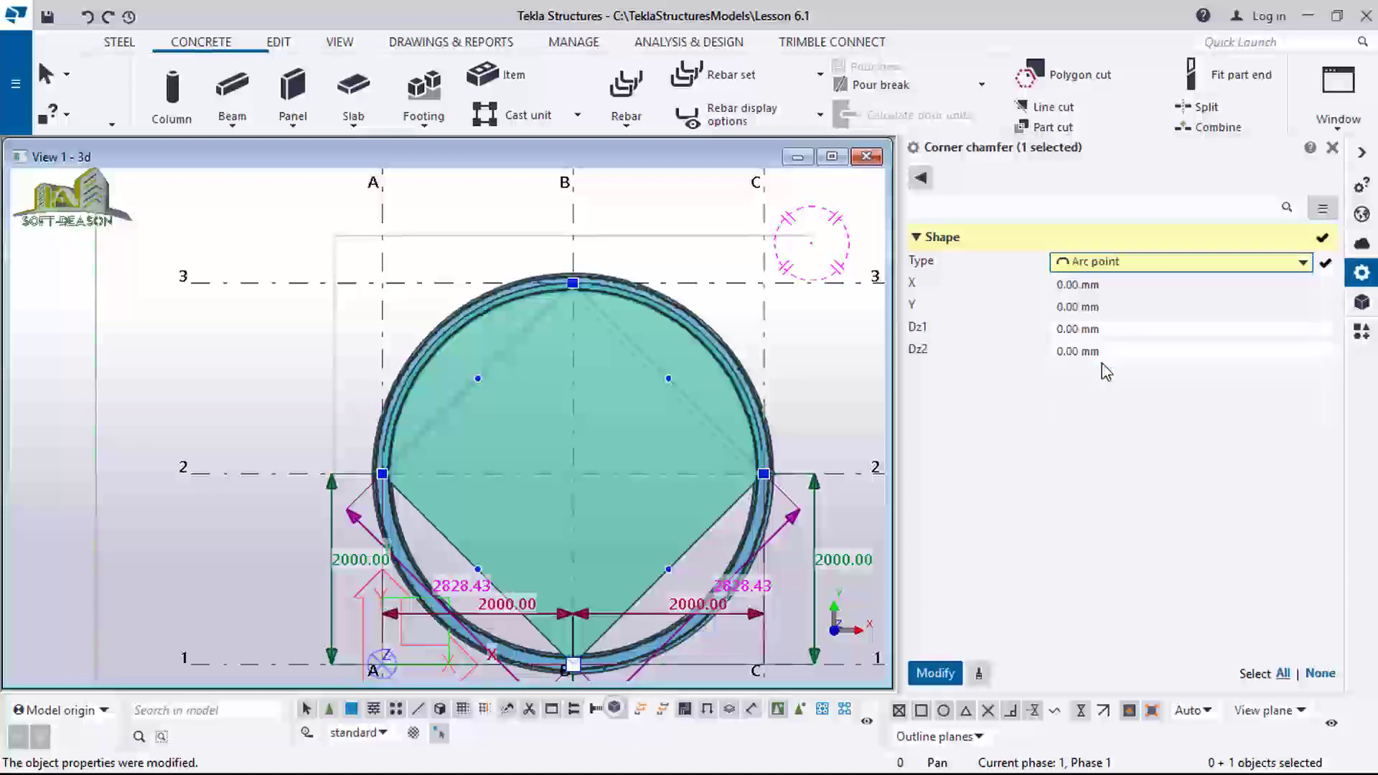
pyautogui.click(952, 674)
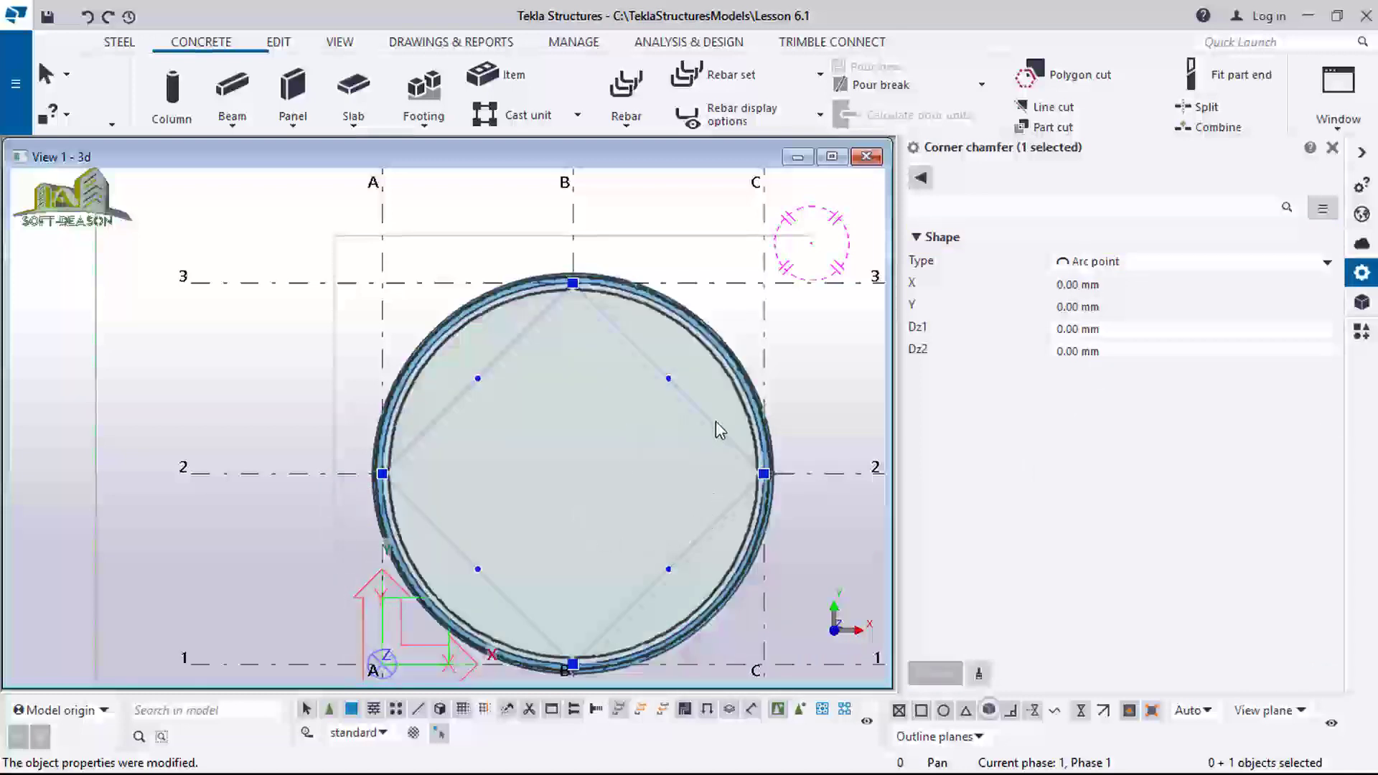
pyautogui.click(708, 476)
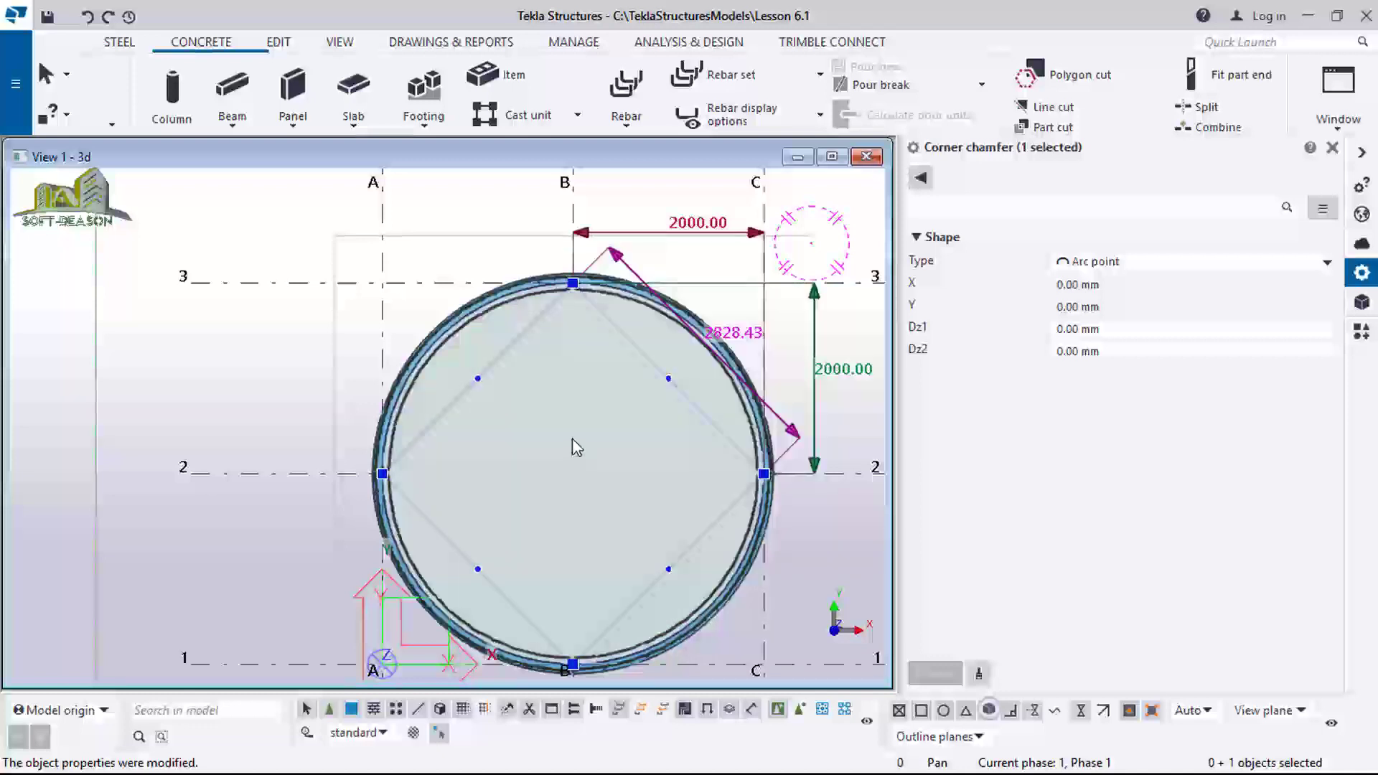
# Return to the 3D view and render the parts solid to show the circular slab inside the tank wall.
pyautogui.hotkey('ctrl', 'p')
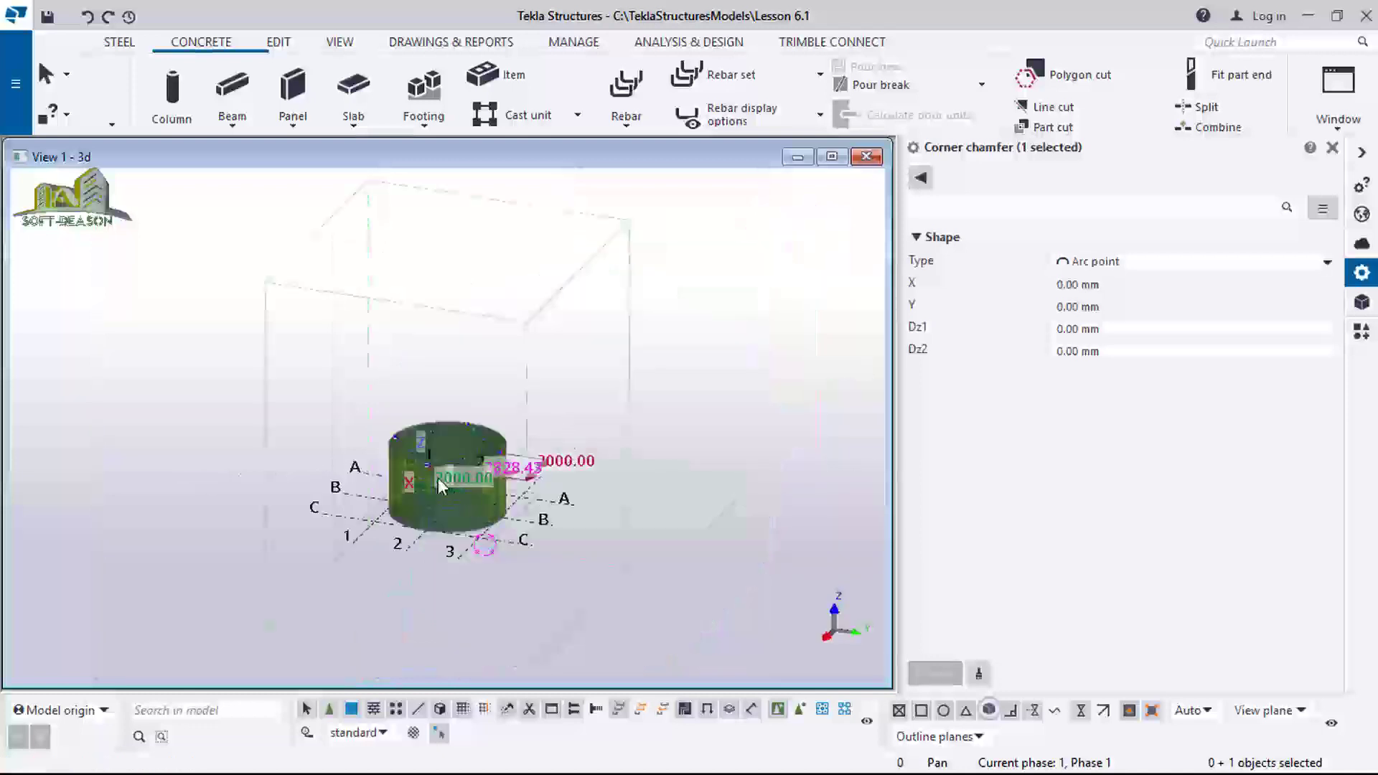
pyautogui.scroll(5, 427, 482)
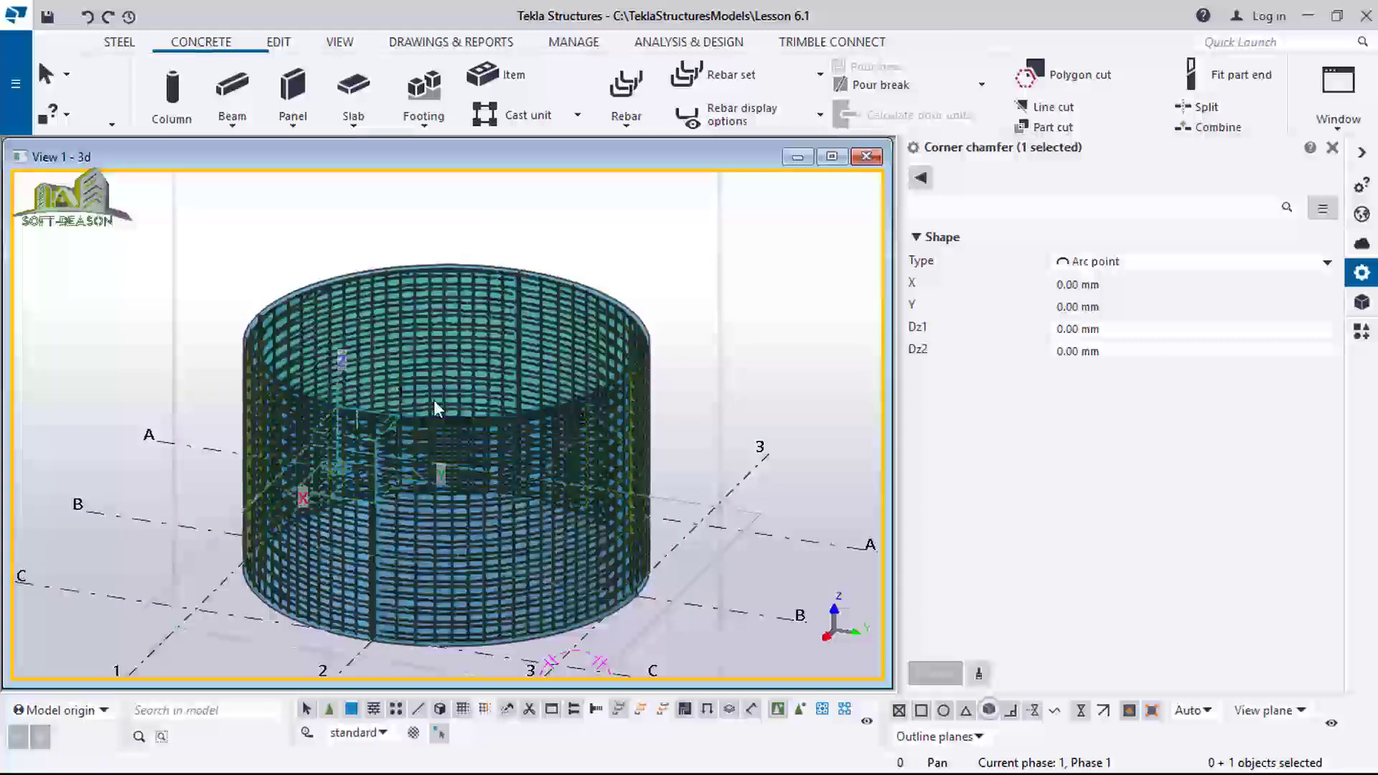
pyautogui.keyDown('ctrl'); pyautogui.moveTo(389, 540); pyautogui.dragTo(391, 541, button='middle'); pyautogui.keyUp('ctrl')
pyautogui.click(393, 540)
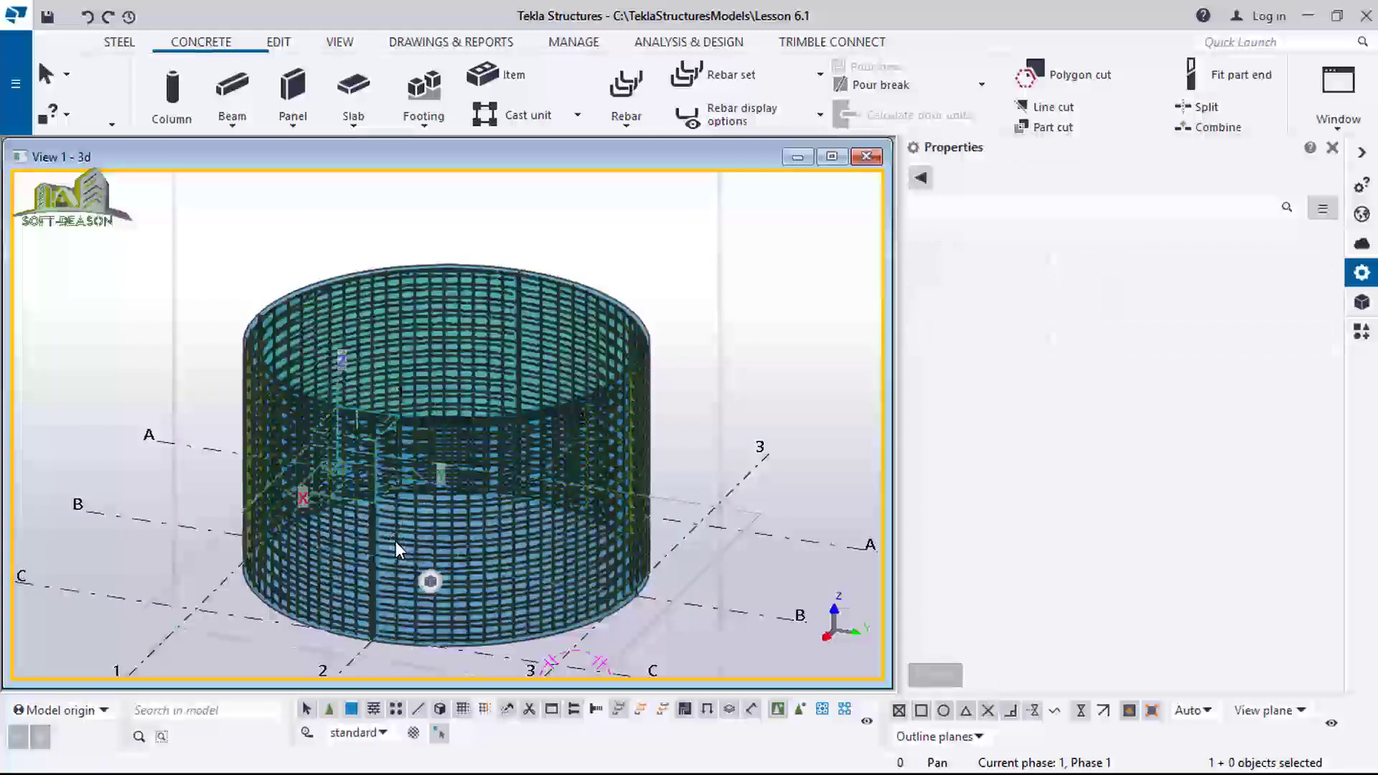
pyautogui.hotkey('ctrl', '4')
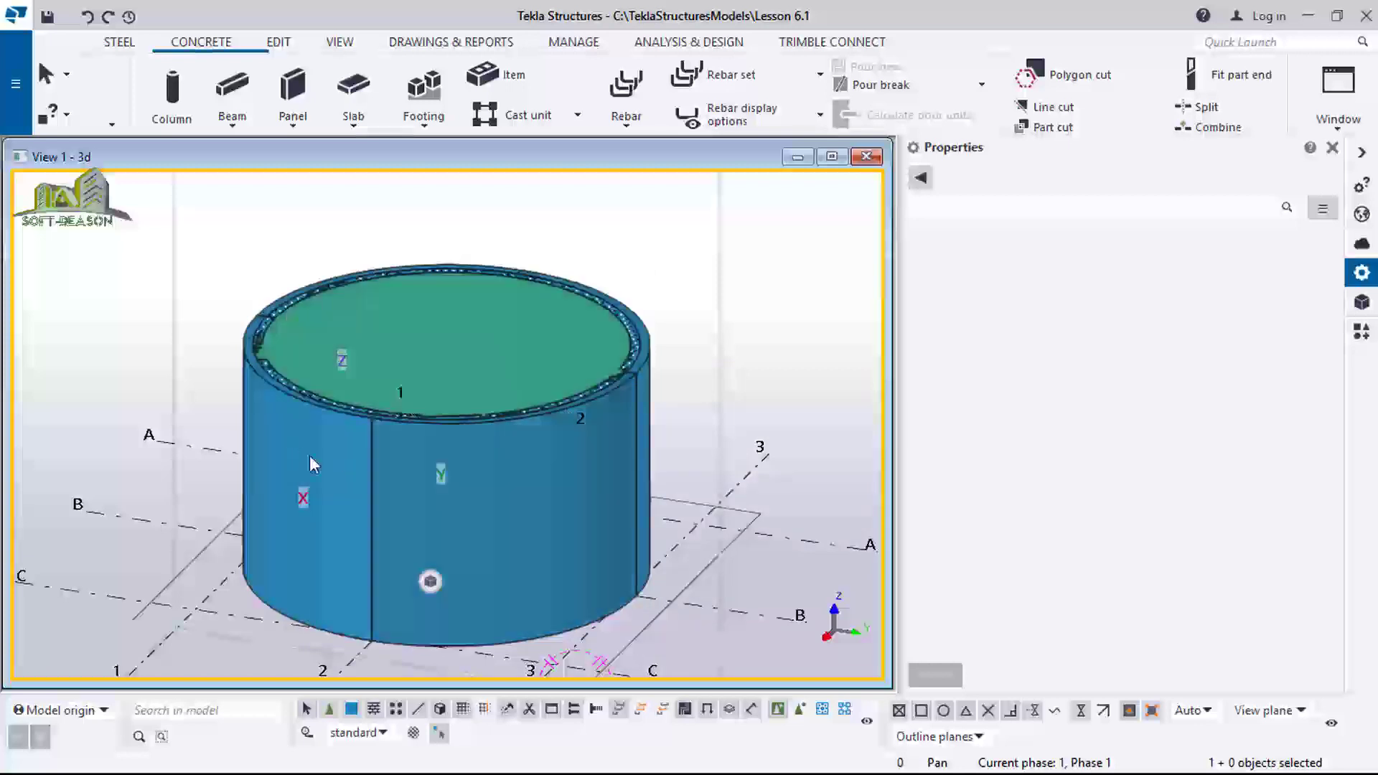
pyautogui.scroll(-4, 407, 455)
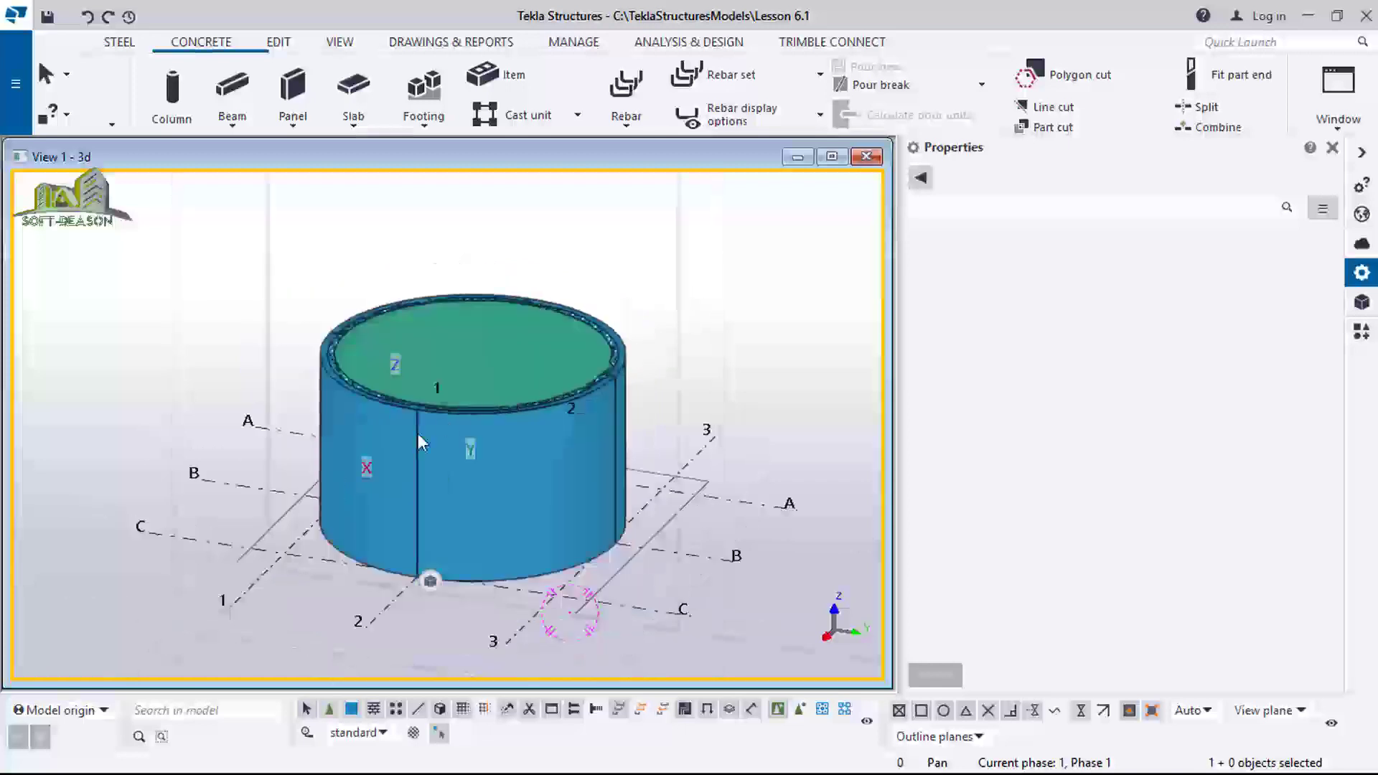
pyautogui.scroll(2, 419, 443)
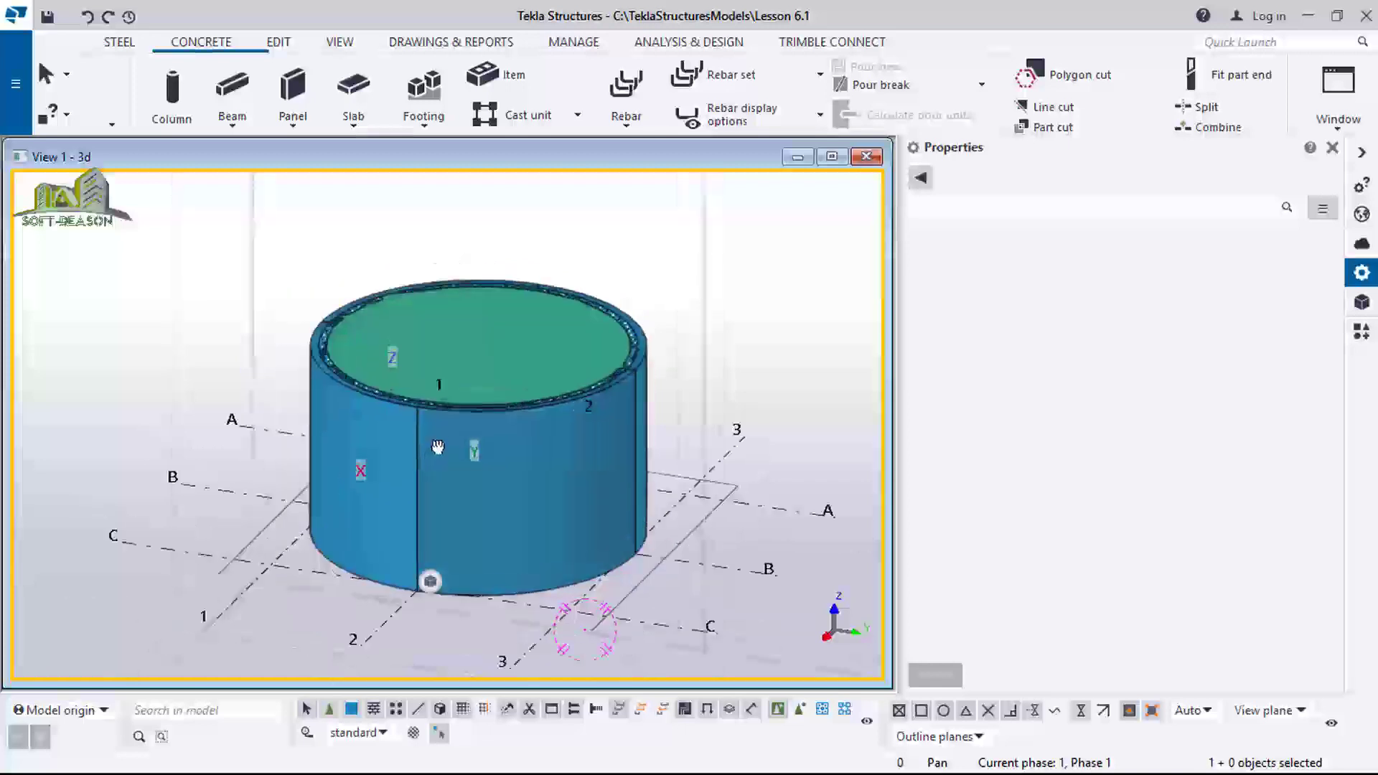
pyautogui.press('v')
pyautogui.moveTo(427, 453)
pyautogui.keyDown('ctrl'); pyautogui.mouseDown(button='middle')
pyautogui.moveTo(326, 438)
pyautogui.moveTo(655, 456)
pyautogui.moveTo(426, 473)
pyautogui.mouseUp(button='middle'); pyautogui.keyUp('ctrl')
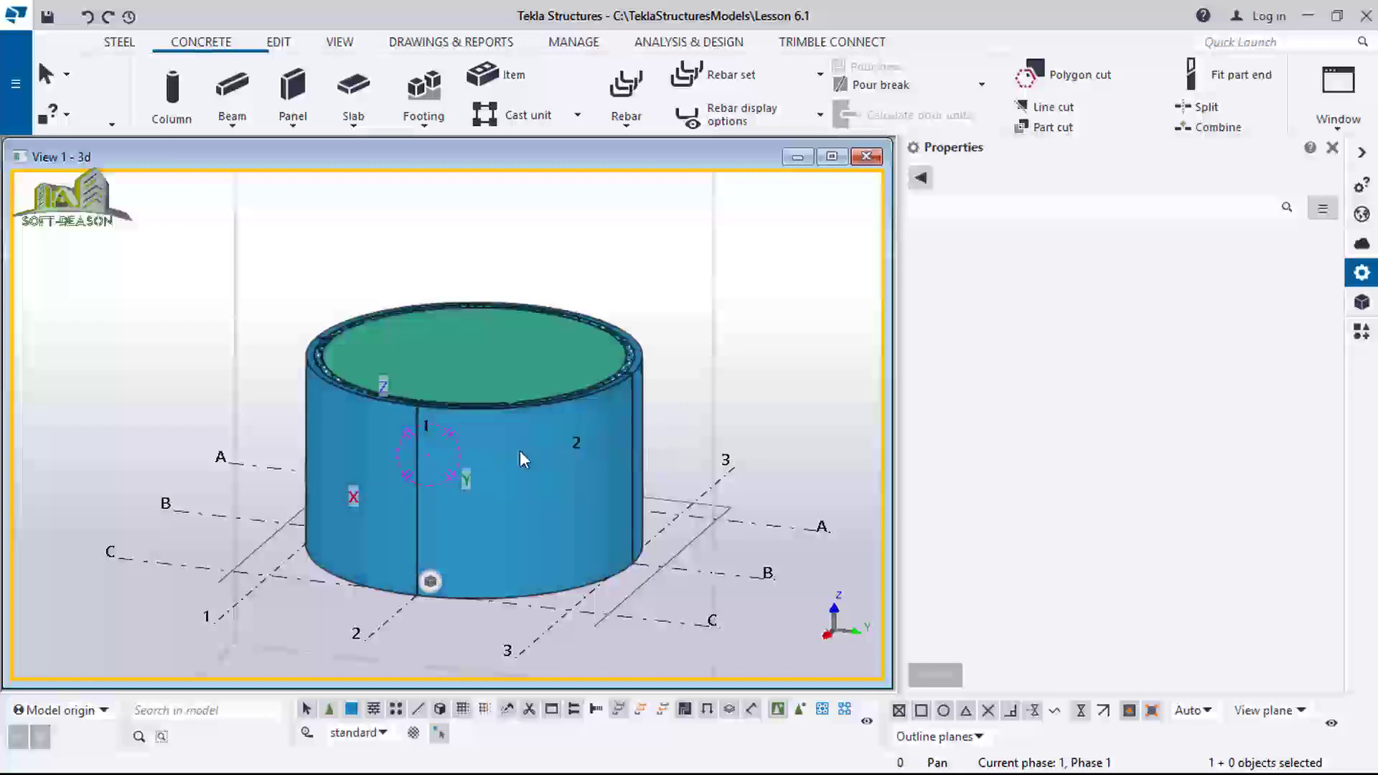
# Hide the circular tank wall and its reinforcement so that only the round roof slab is shown.
pyautogui.moveTo(668, 408); pyautogui.dragTo(312, 480)
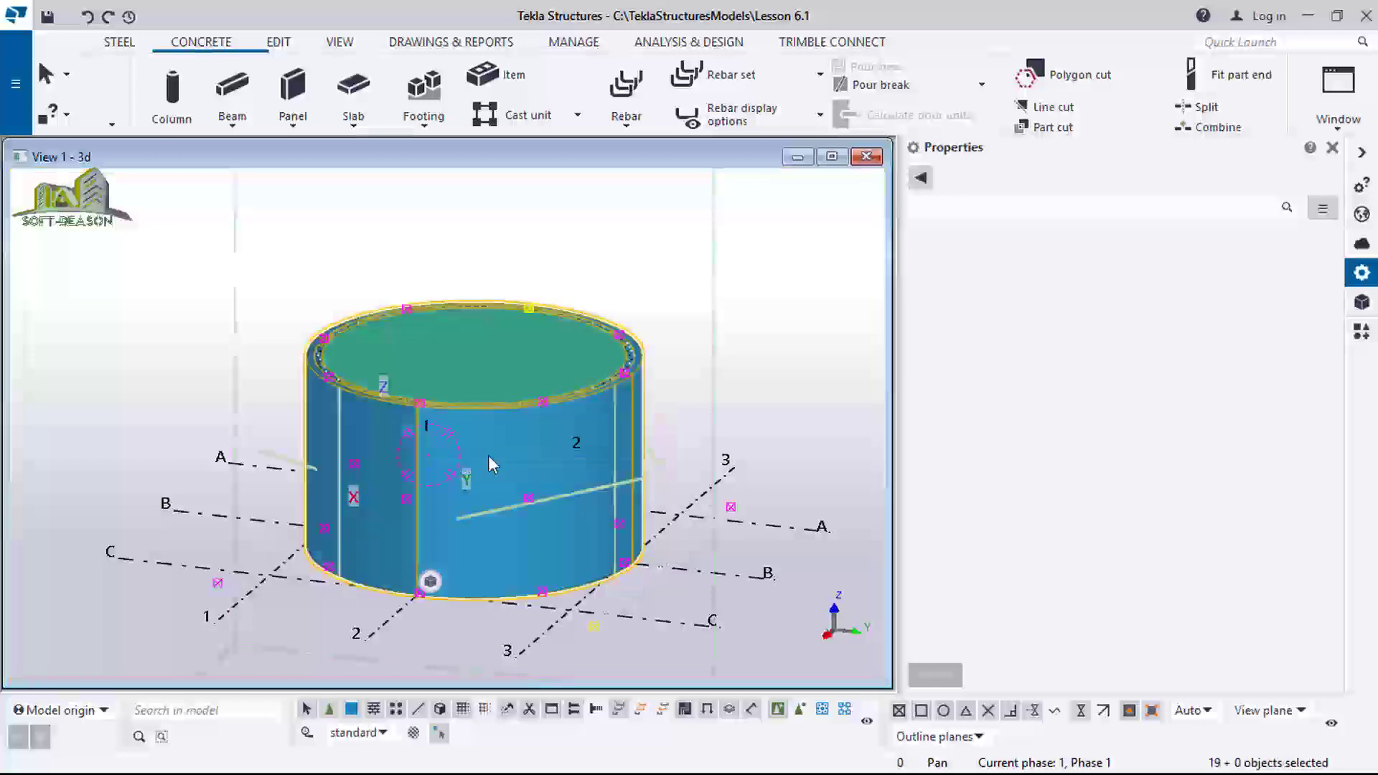
pyautogui.hotkey('ctrl', 'c')
pyautogui.click(664, 424)
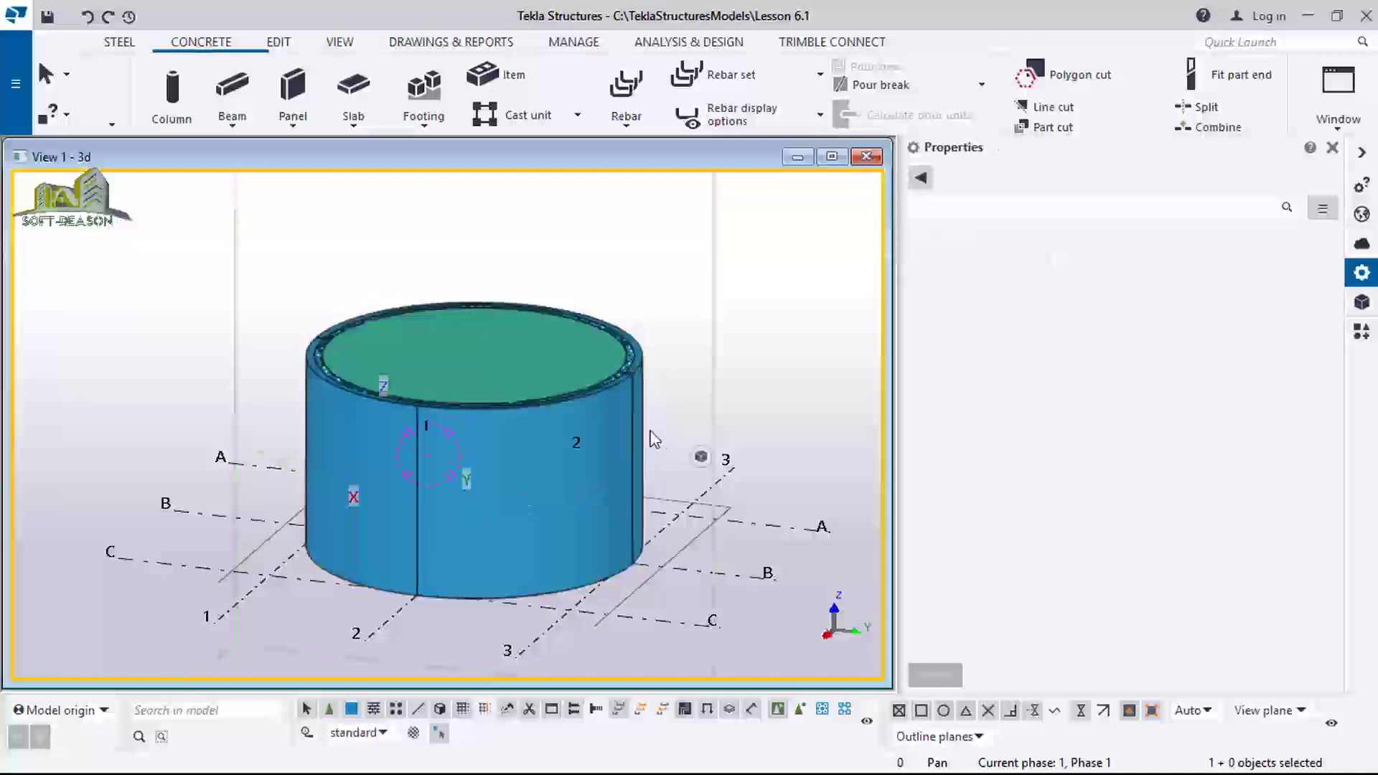
pyautogui.click(289, 448)
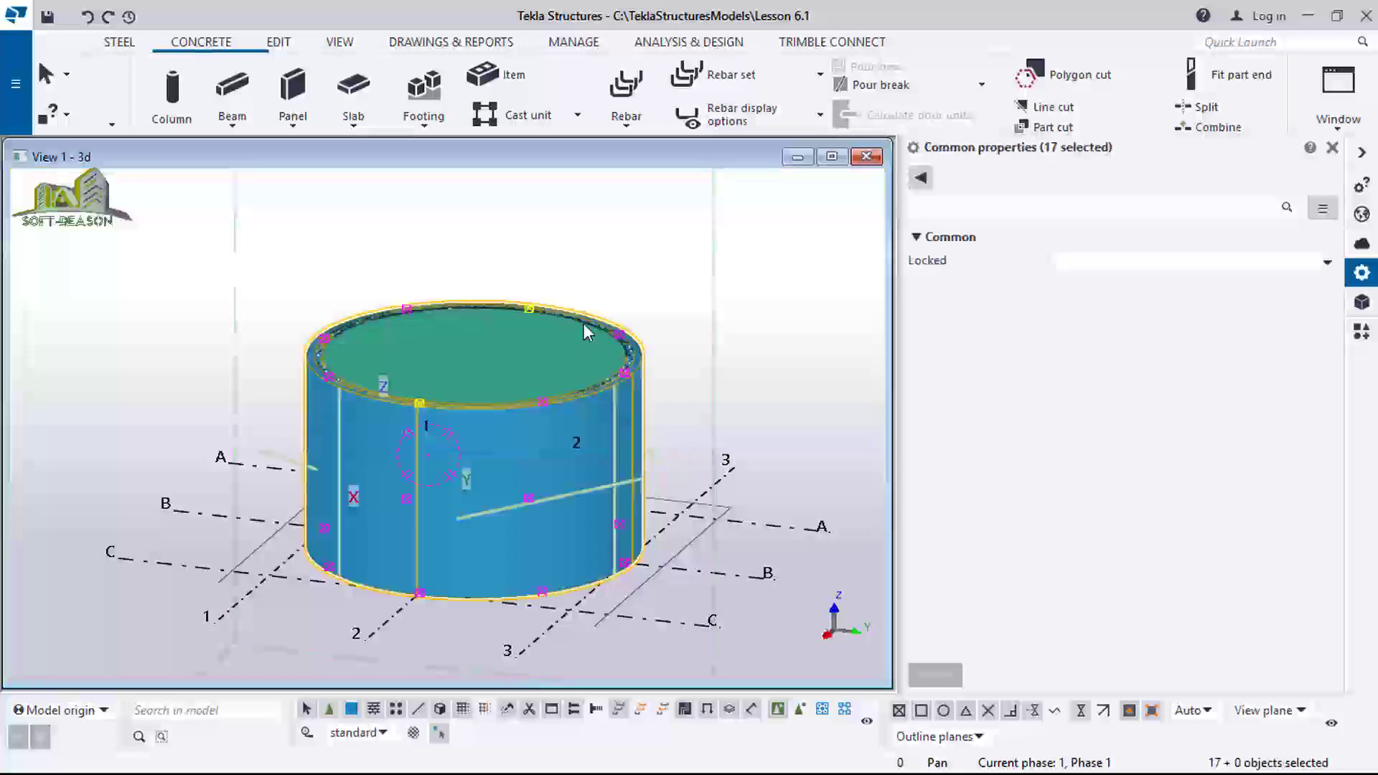
pyautogui.rightClick(651, 215)
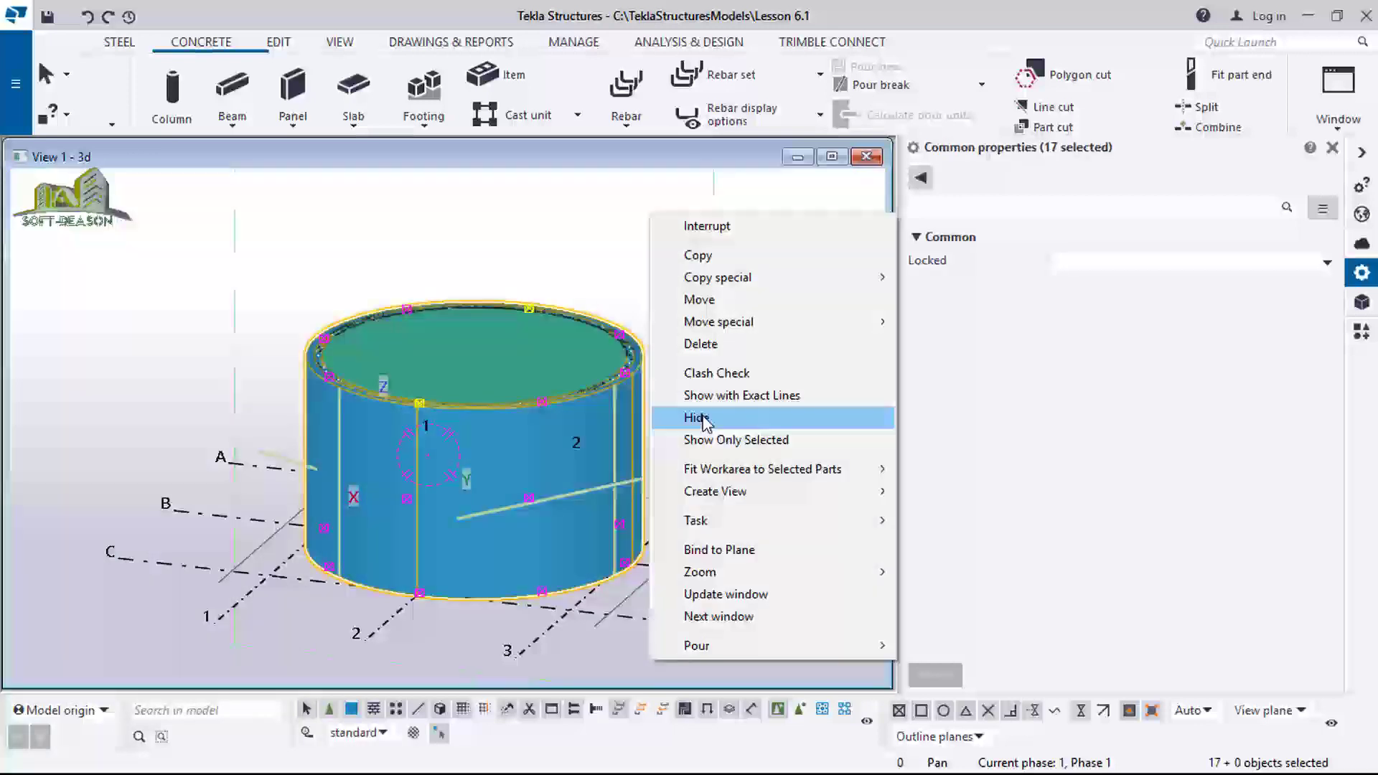
pyautogui.click(696, 418)
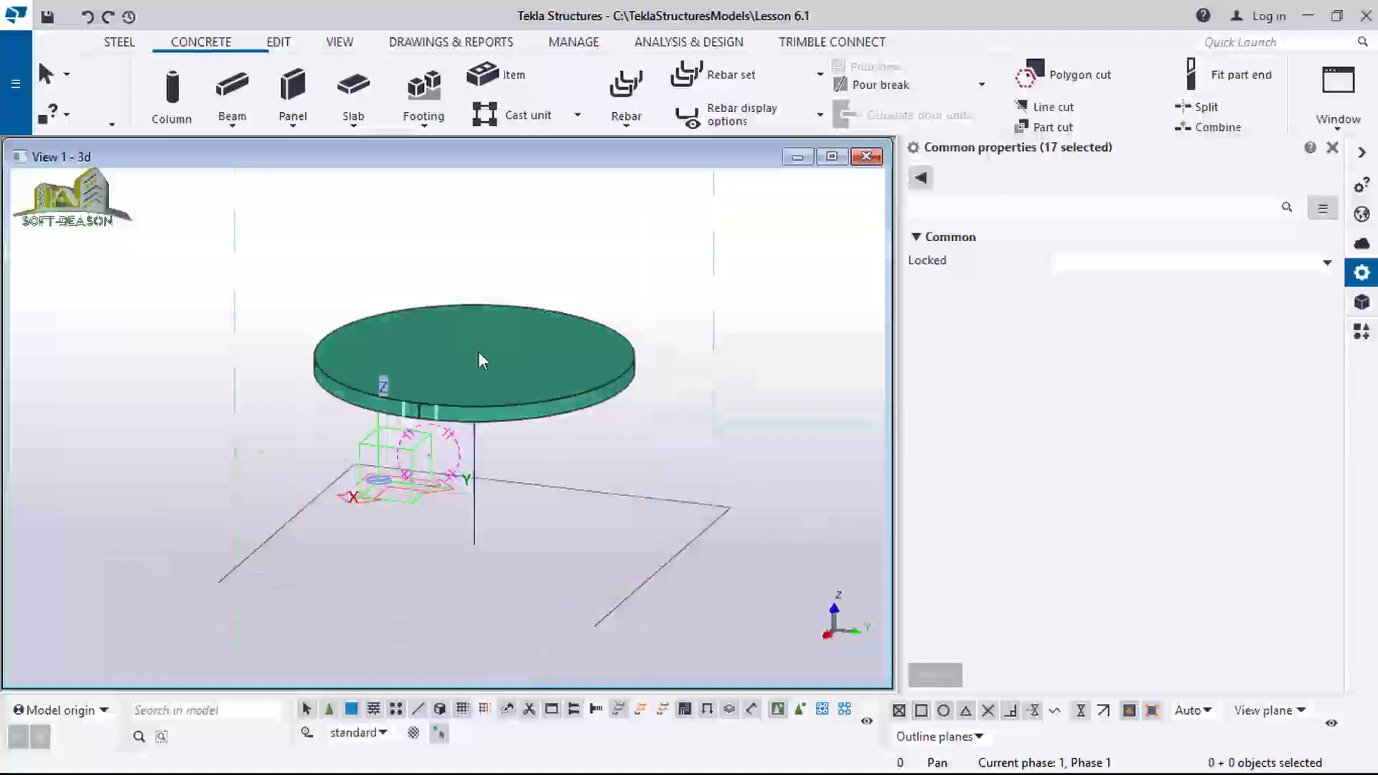
# Create a crossing rebar set along the top face of the circular slab.
pyautogui.keyDown('ctrl'); pyautogui.moveTo(492, 335); pyautogui.dragTo(503, 394, button='middle'); pyautogui.keyUp('ctrl')
pyautogui.scroll(4, 496, 394)
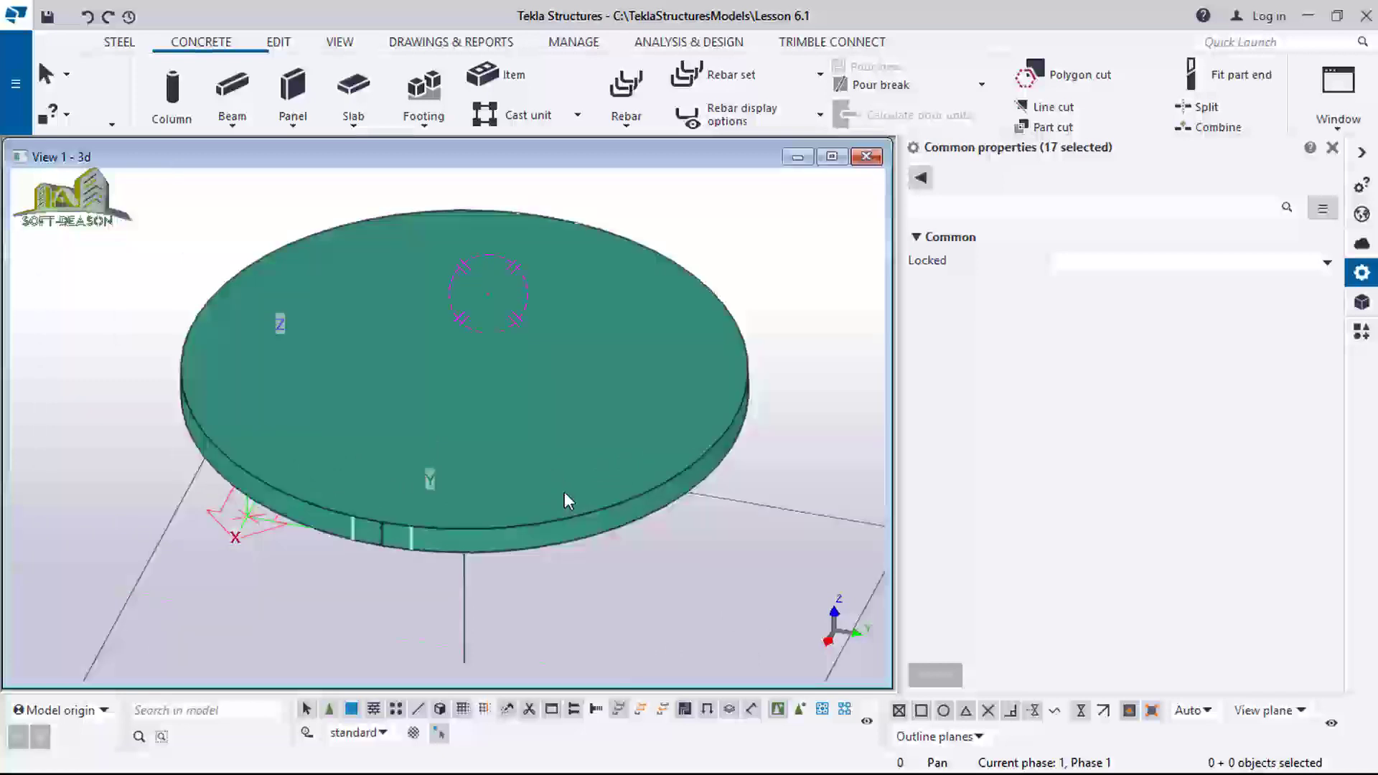
pyautogui.click(750, 77)
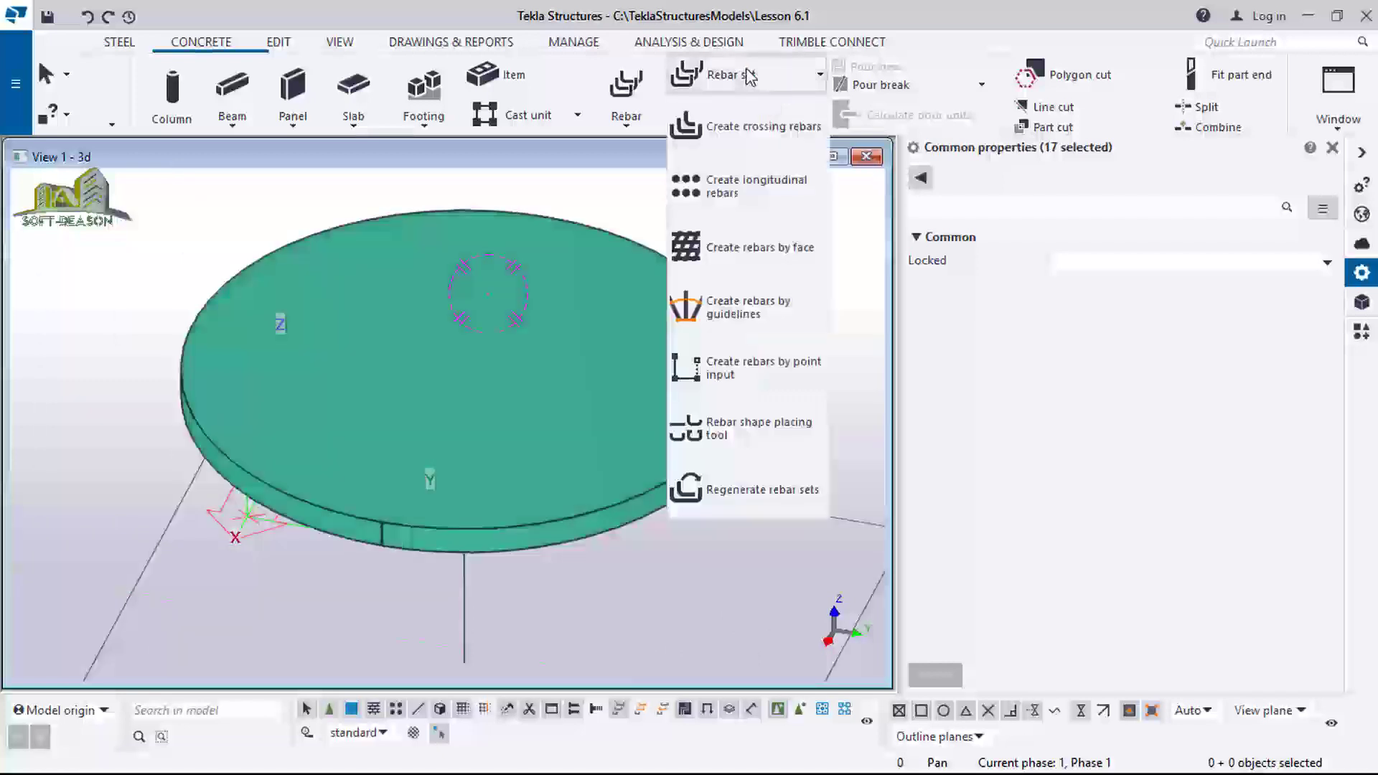
pyautogui.click(763, 128)
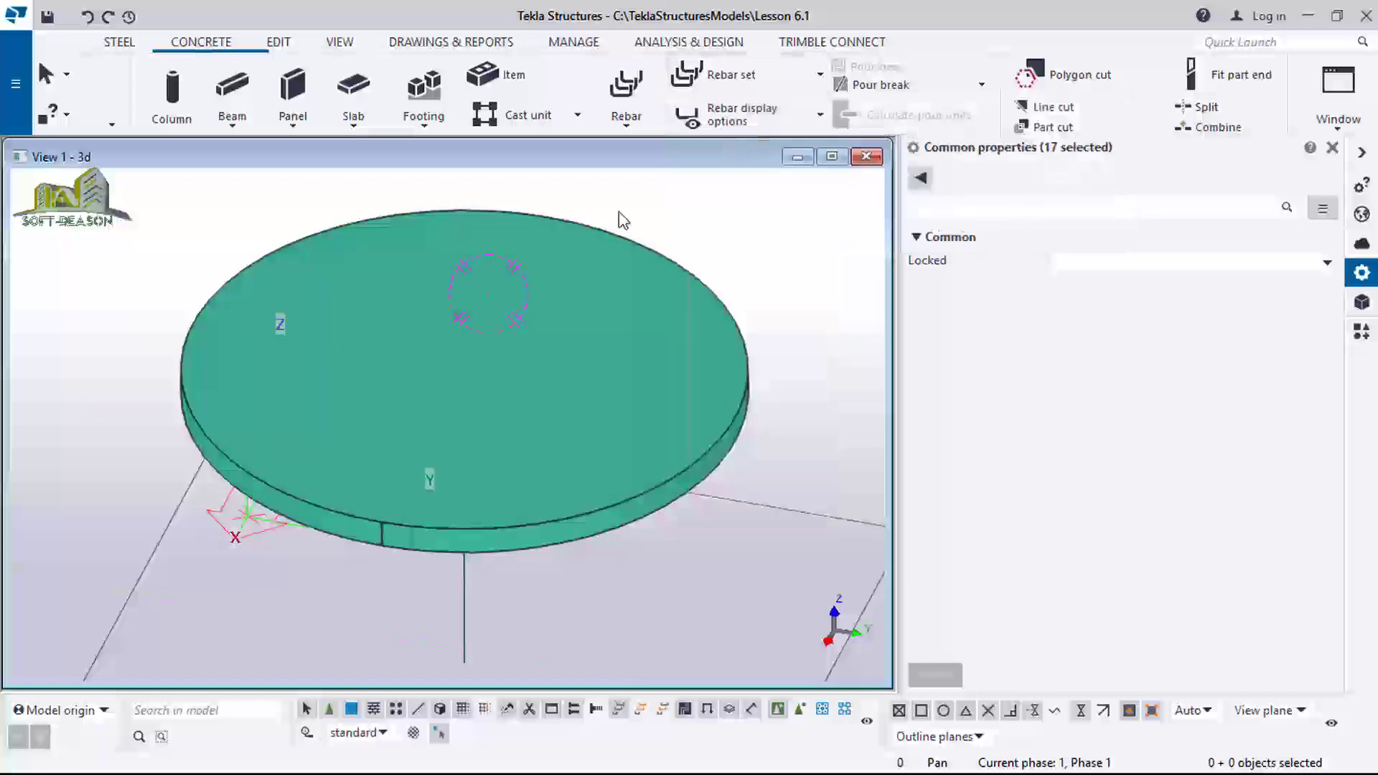
pyautogui.click(609, 509)
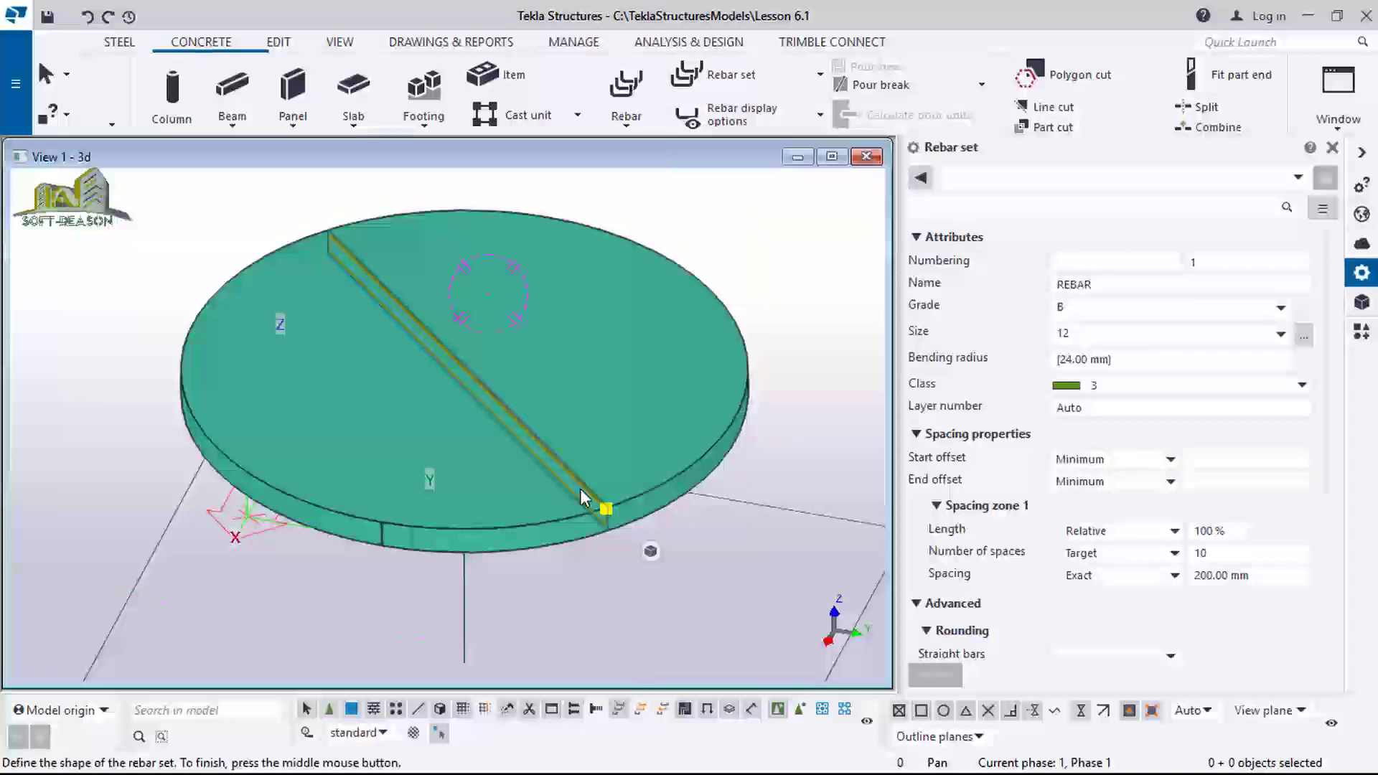
pyautogui.middleClick(579, 493)
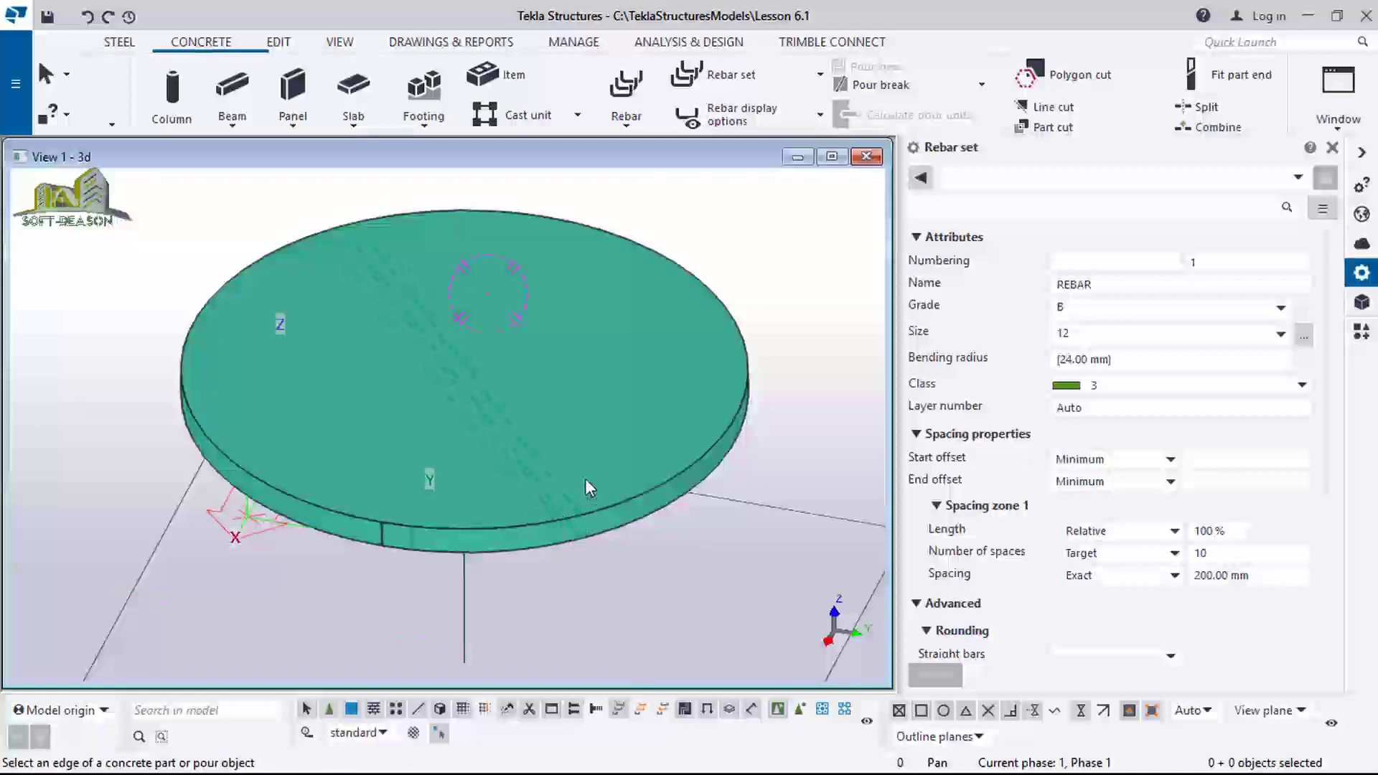
# Create a second crossing rebar set along the bottom face of the circular slab.
pyautogui.click(630, 497)
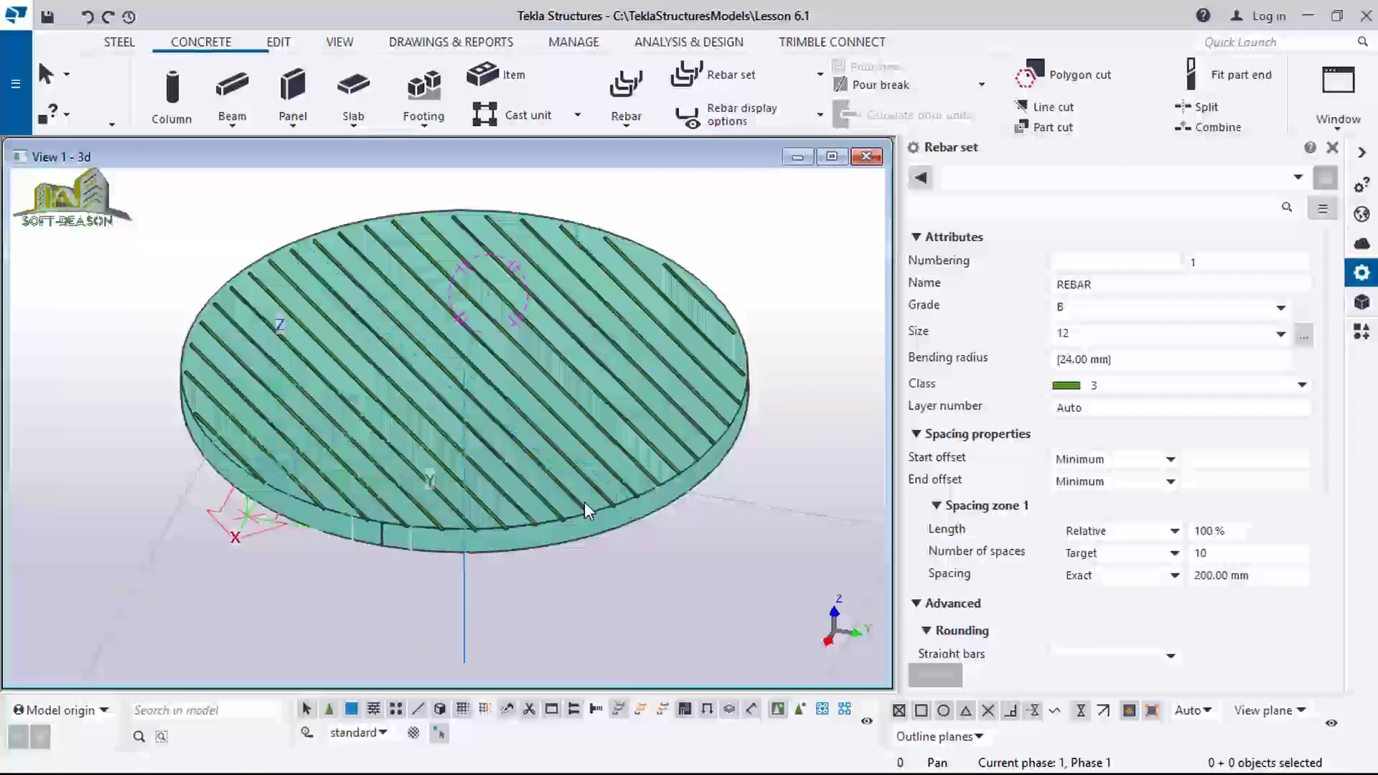
pyautogui.click(625, 504)
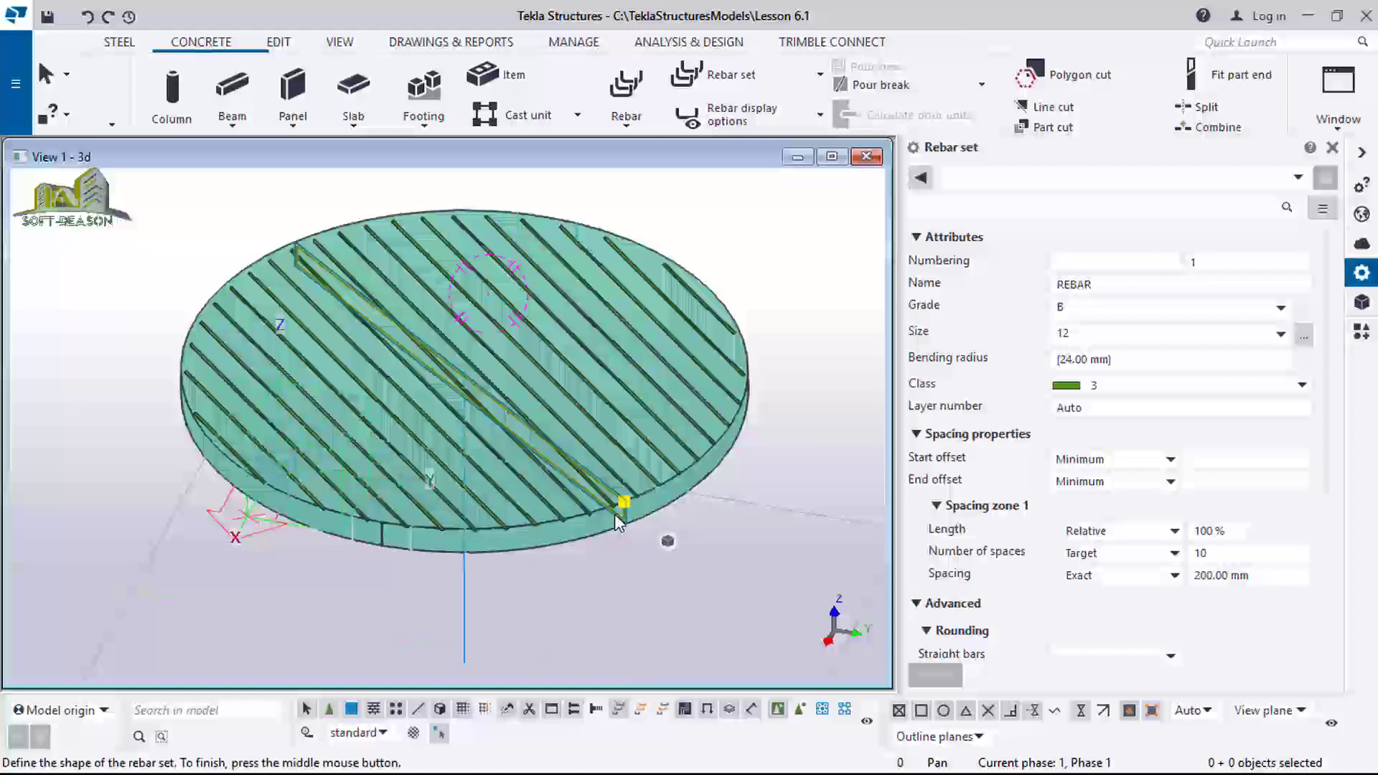
pyautogui.click(615, 521)
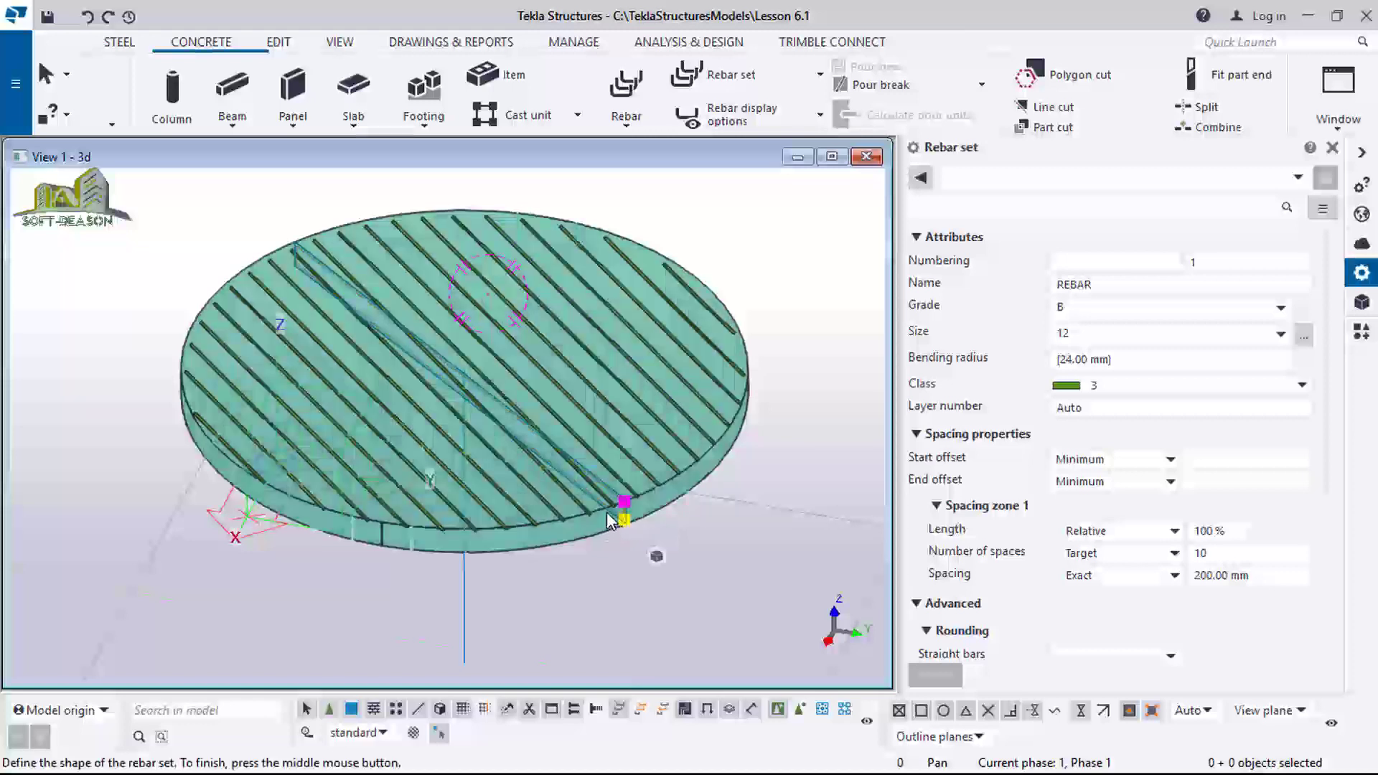
pyautogui.click(608, 521)
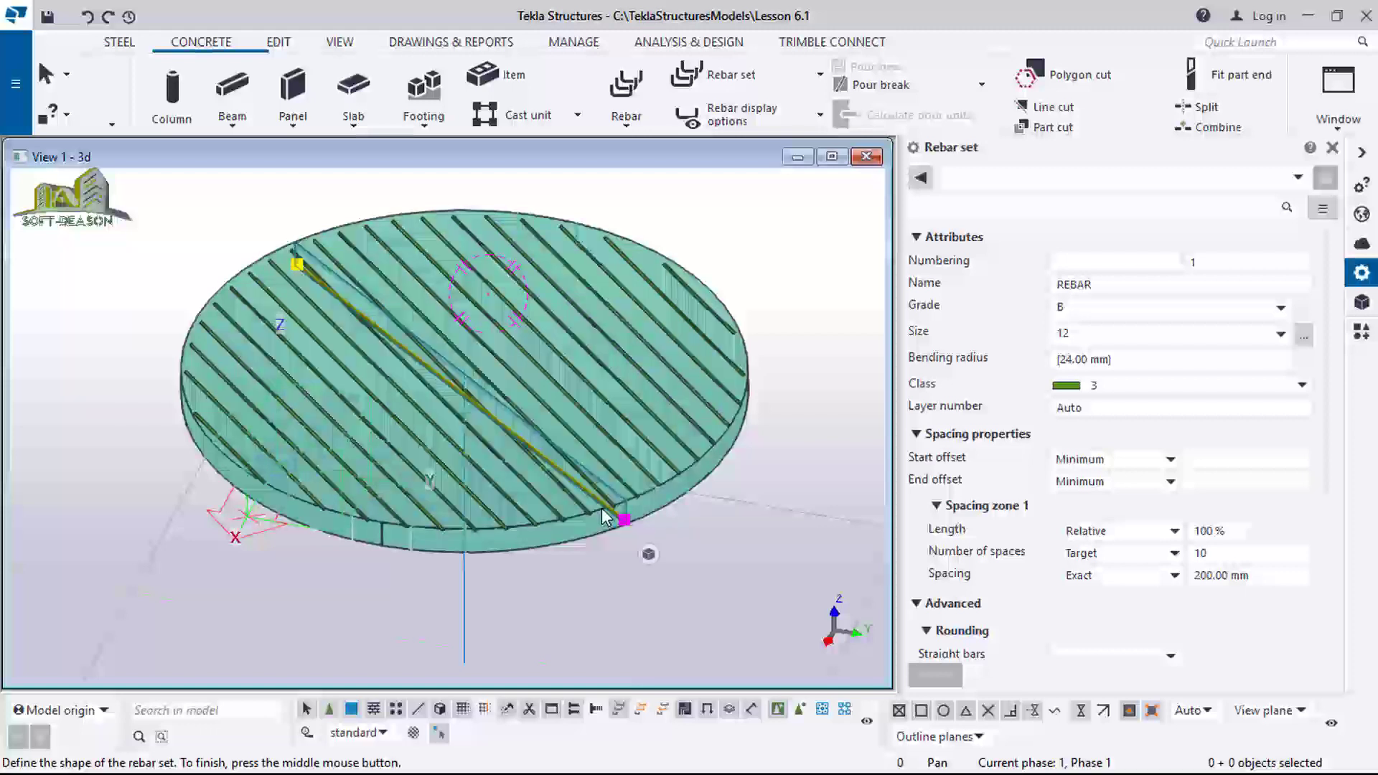
pyautogui.middleClick(600, 507)
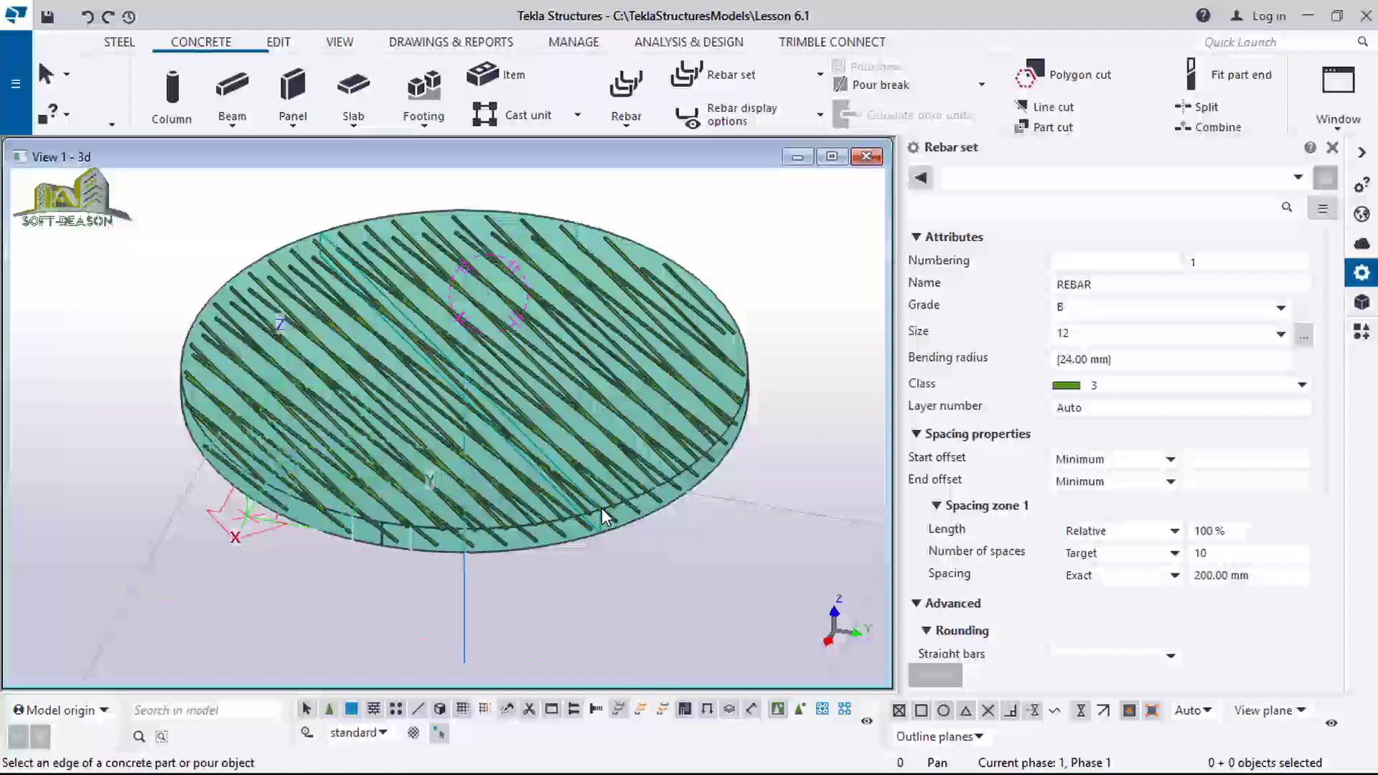
# Create a longitudinal rebar set on the slab's top face, perpendicular to the crossing bars.
pyautogui.click(759, 88)
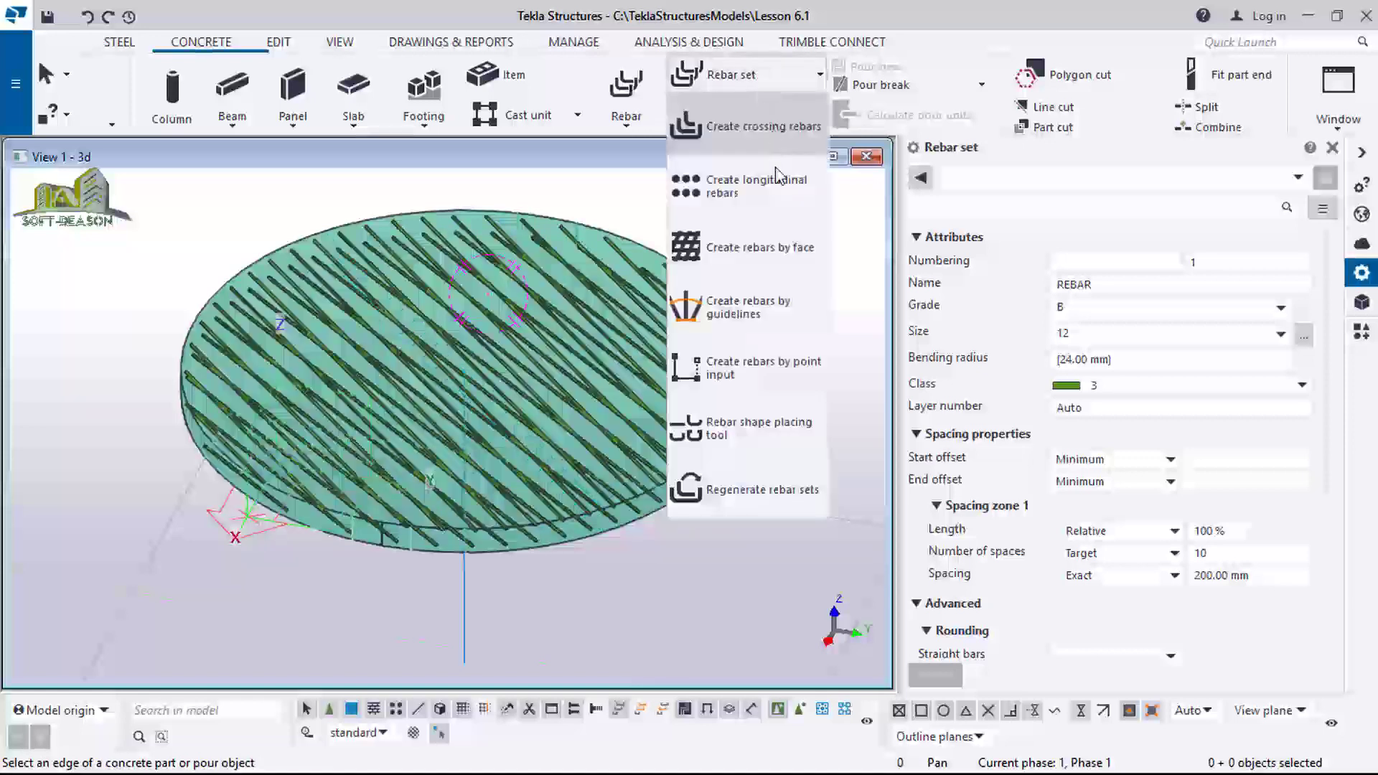
pyautogui.click(739, 195)
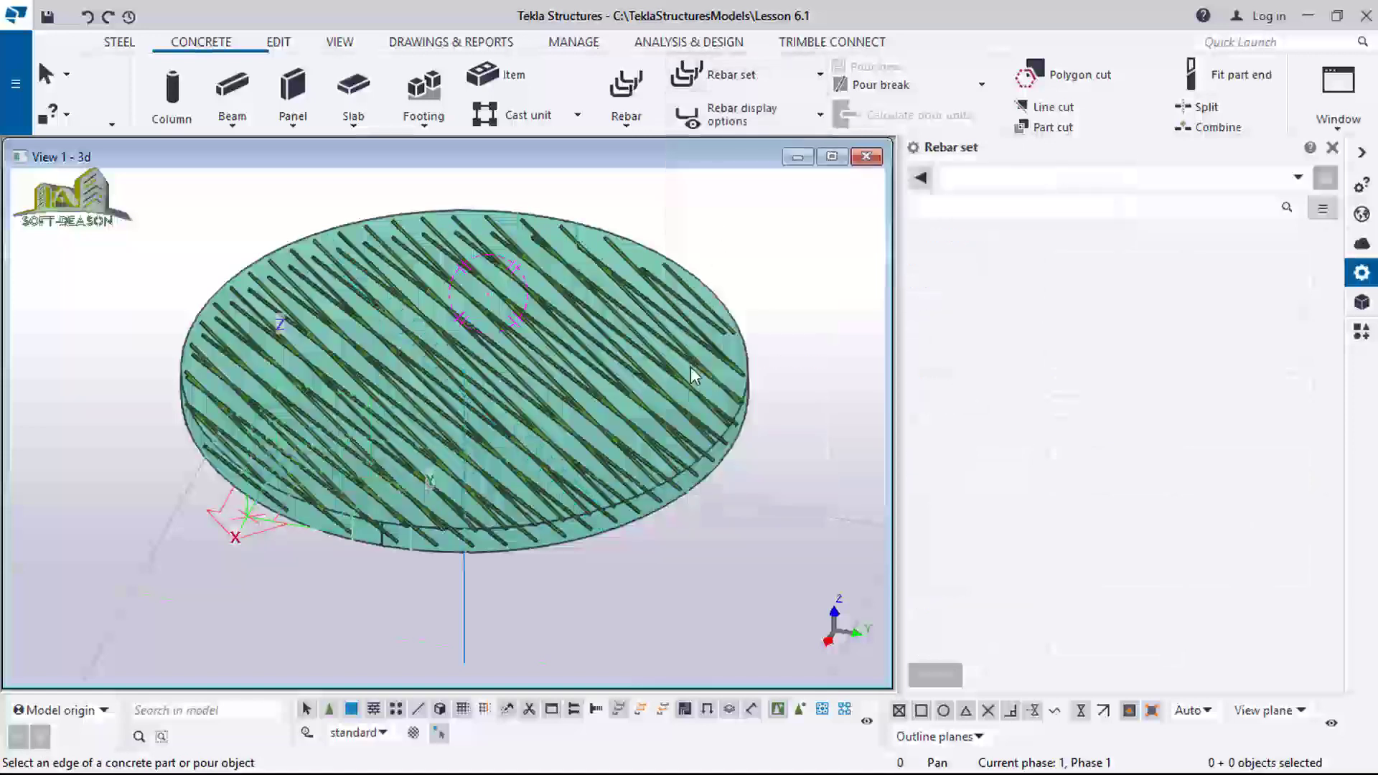
pyautogui.click(661, 496)
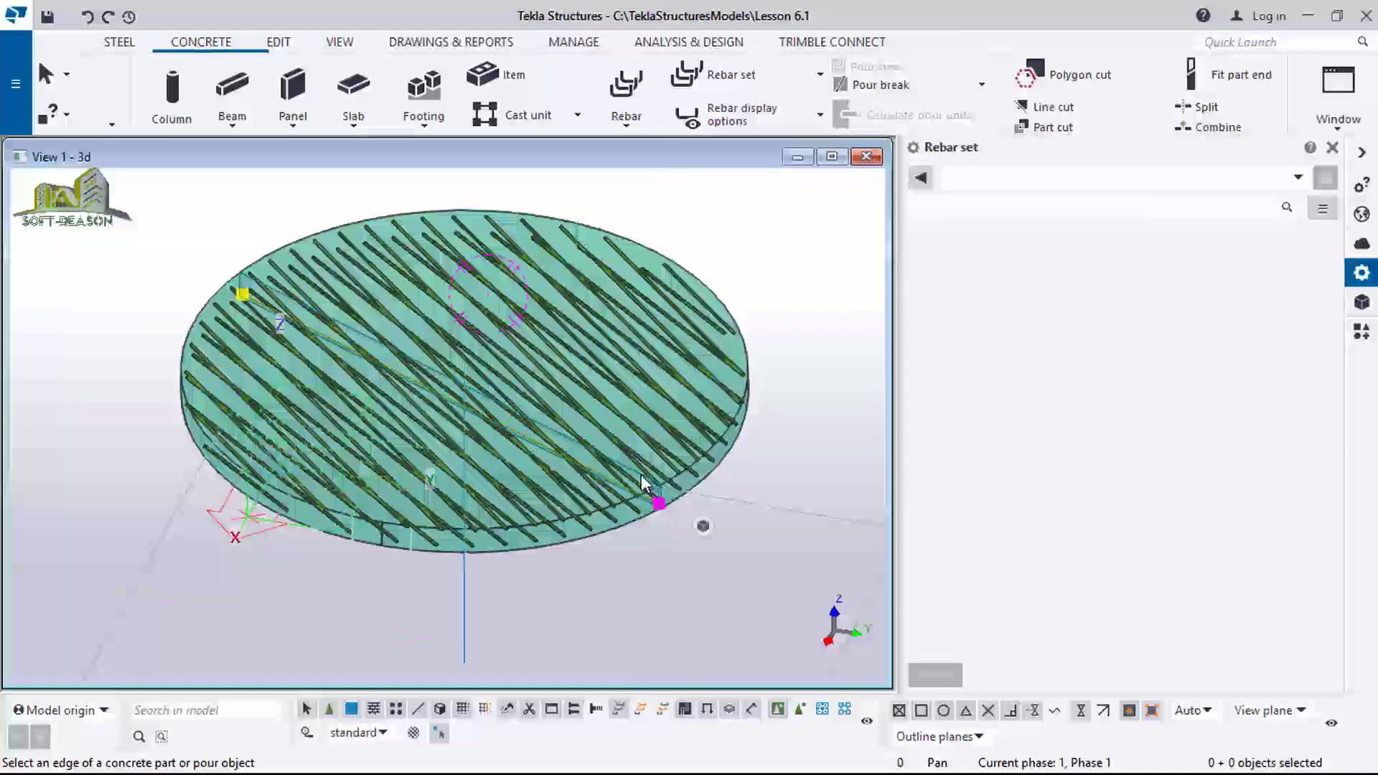
pyautogui.click(639, 476)
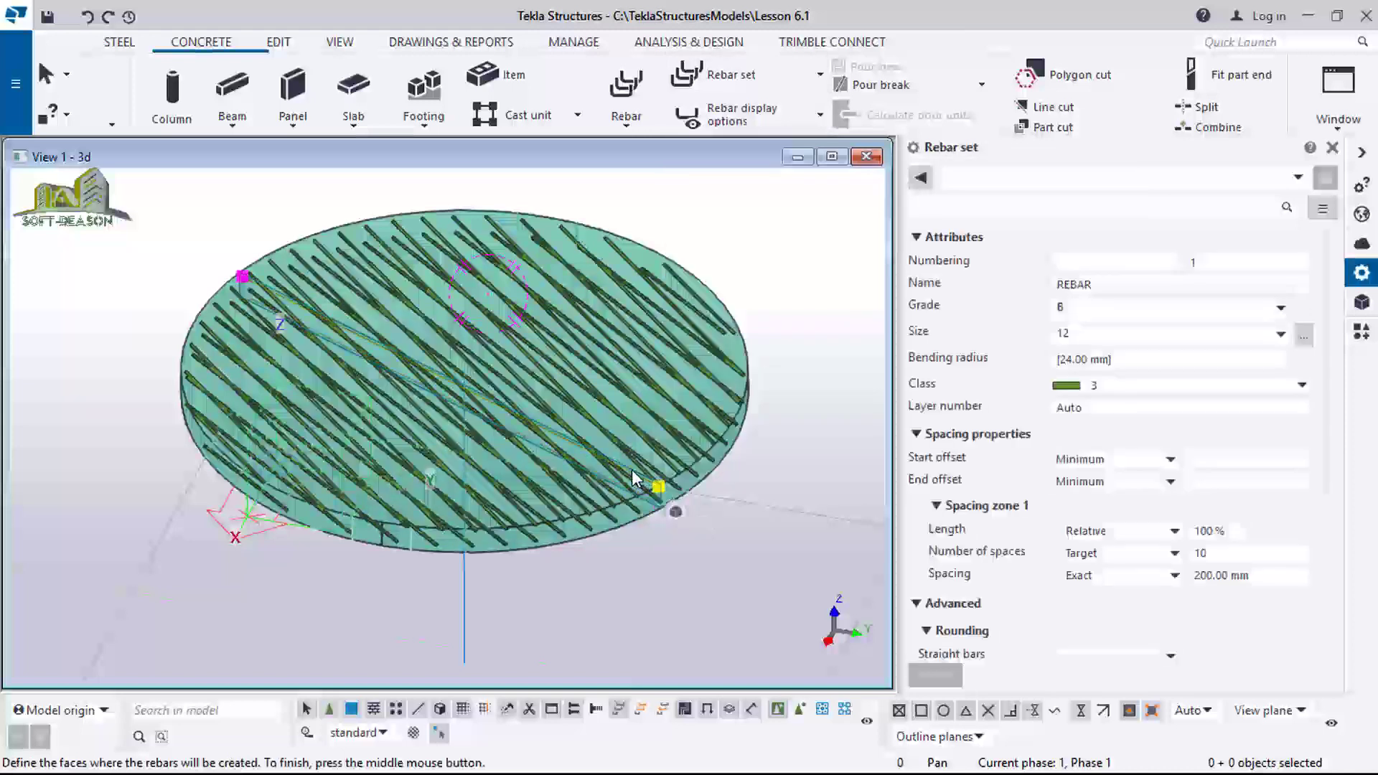
pyautogui.middleClick(631, 472)
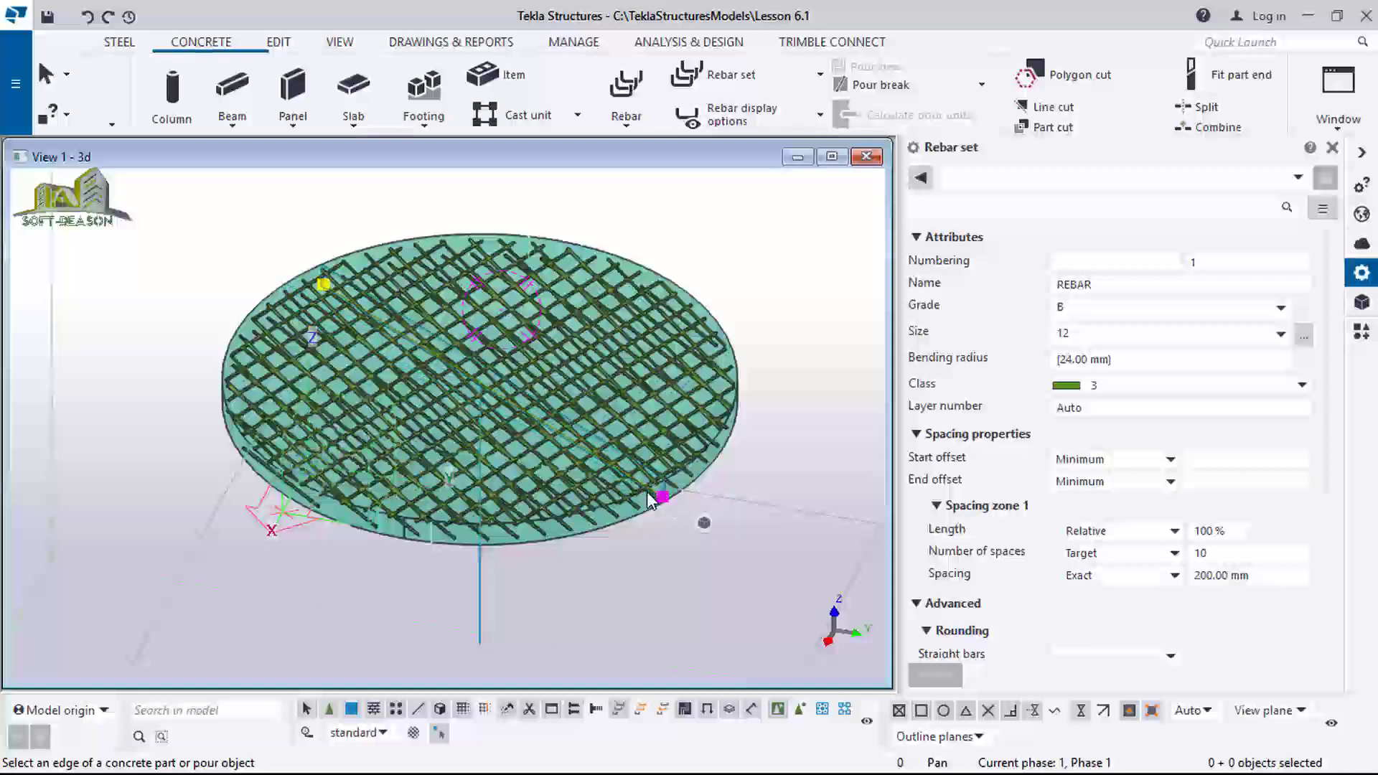
# Create a longitudinal rebar set on the slab's bottom face and end the rebar set command.
pyautogui.click(637, 488)
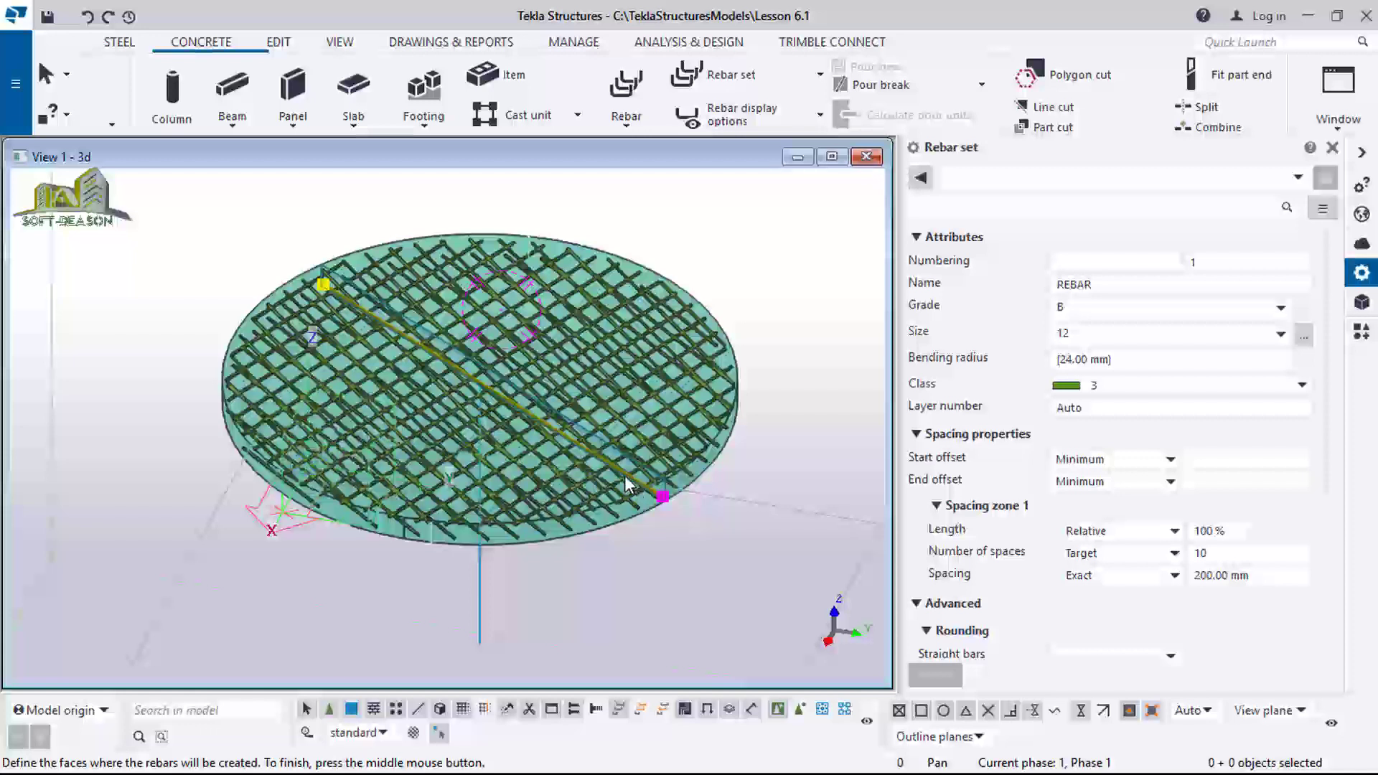
pyautogui.middleClick(624, 476)
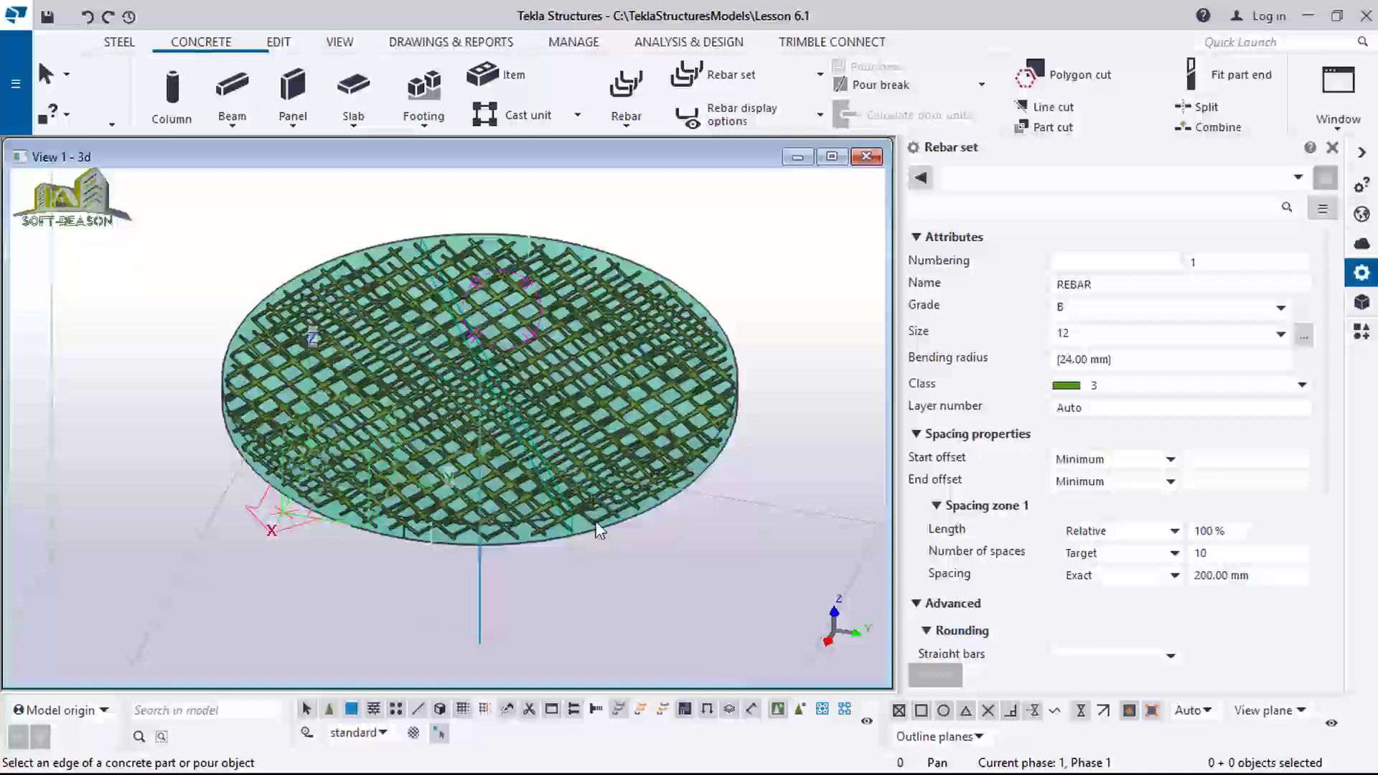
pyautogui.click(46, 74)
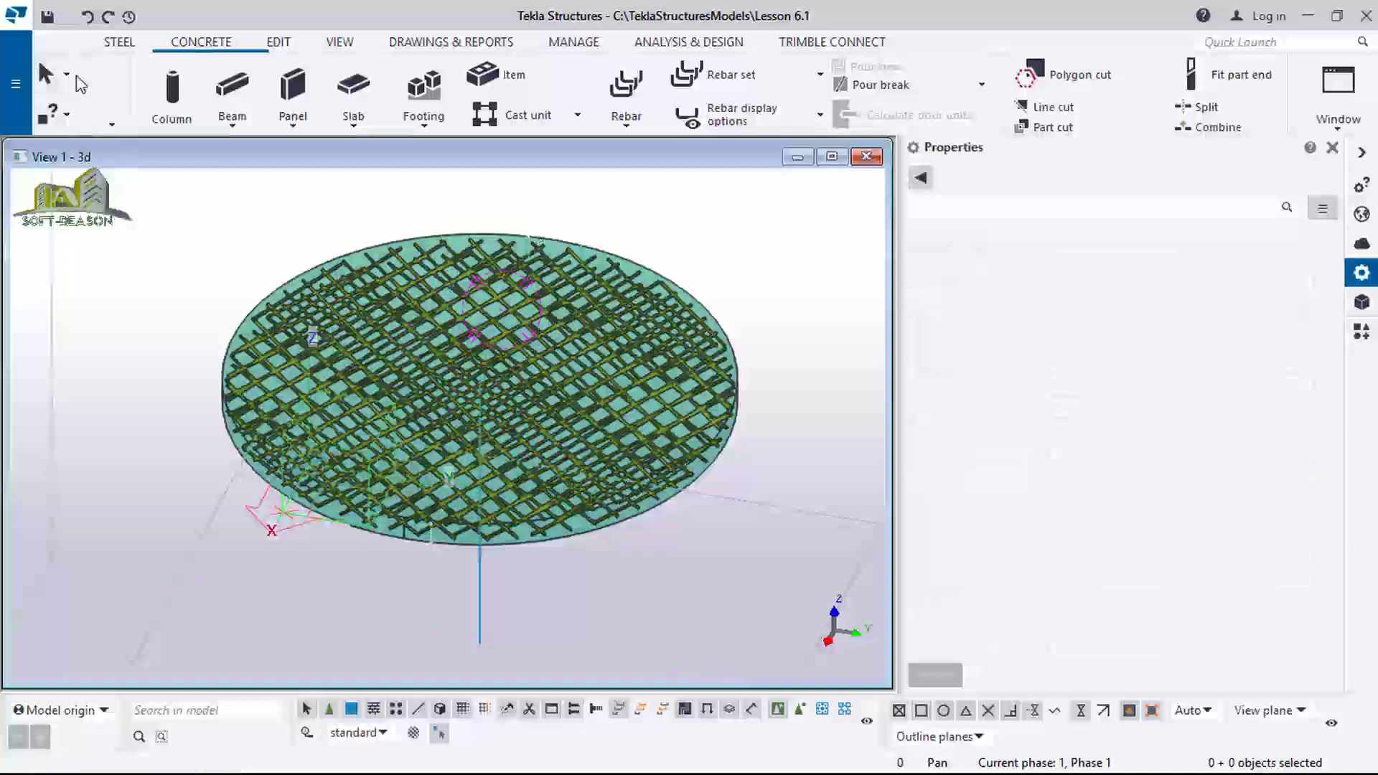
# Search the components for "reb" and accept Border rebar for single edge (93) with size 12, grade H and 150 mm pin spacing.
pyautogui.click(298, 219)
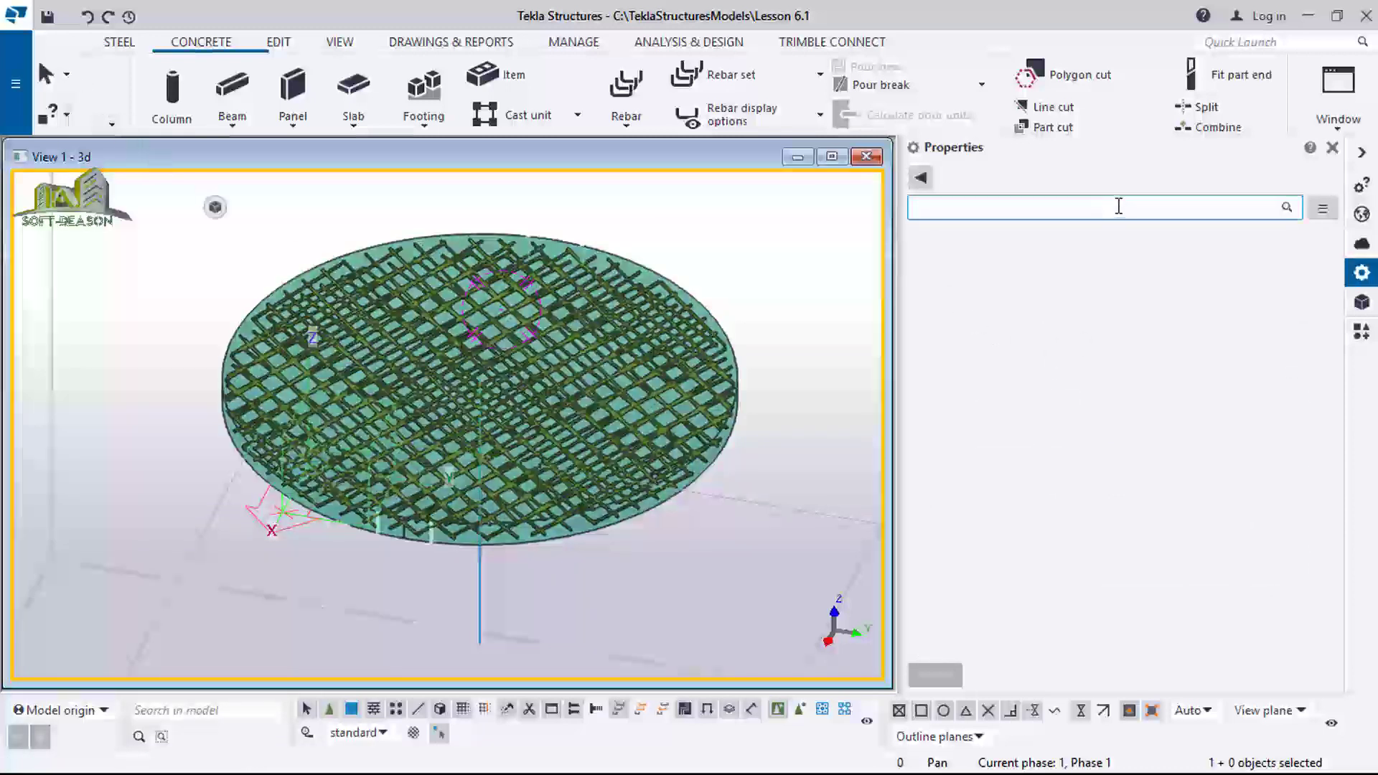
pyautogui.click(1359, 334)
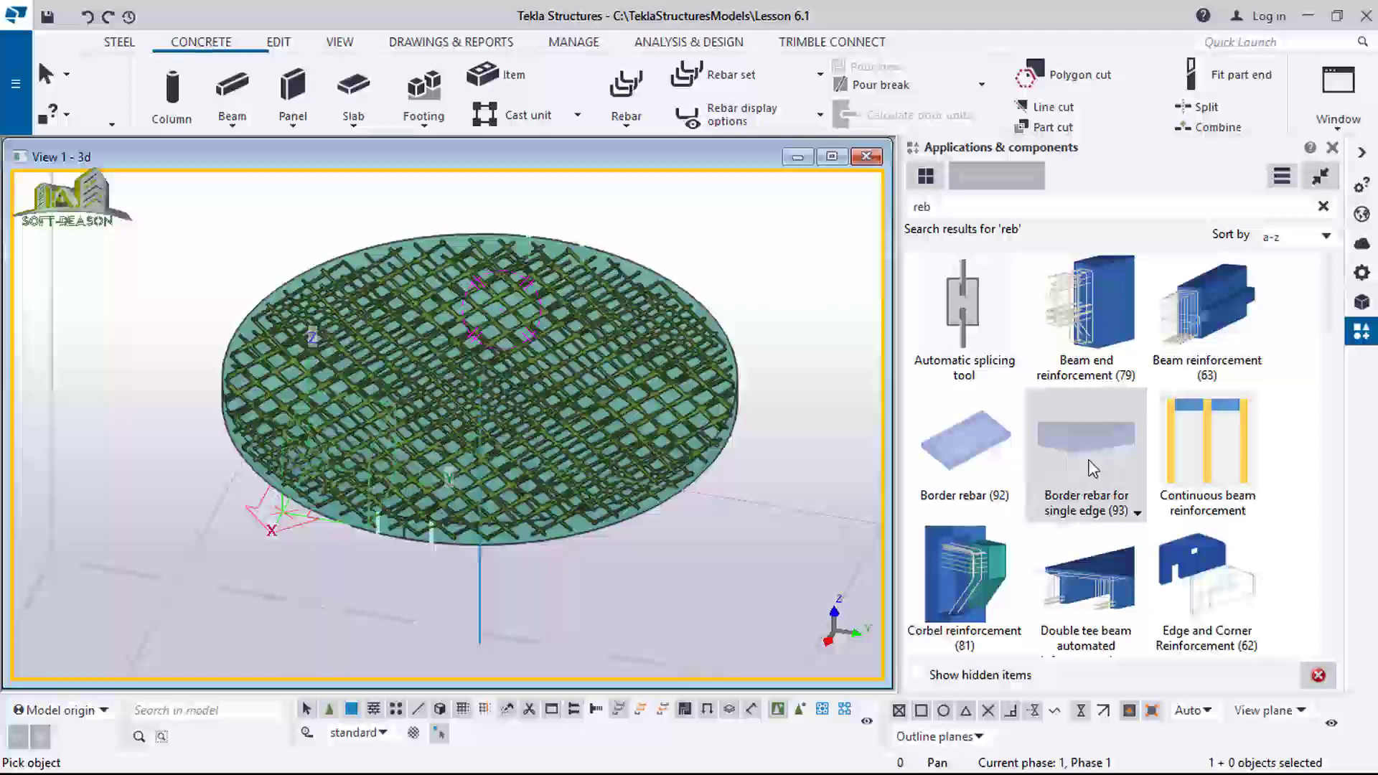
pyautogui.doubleClick(1068, 453)
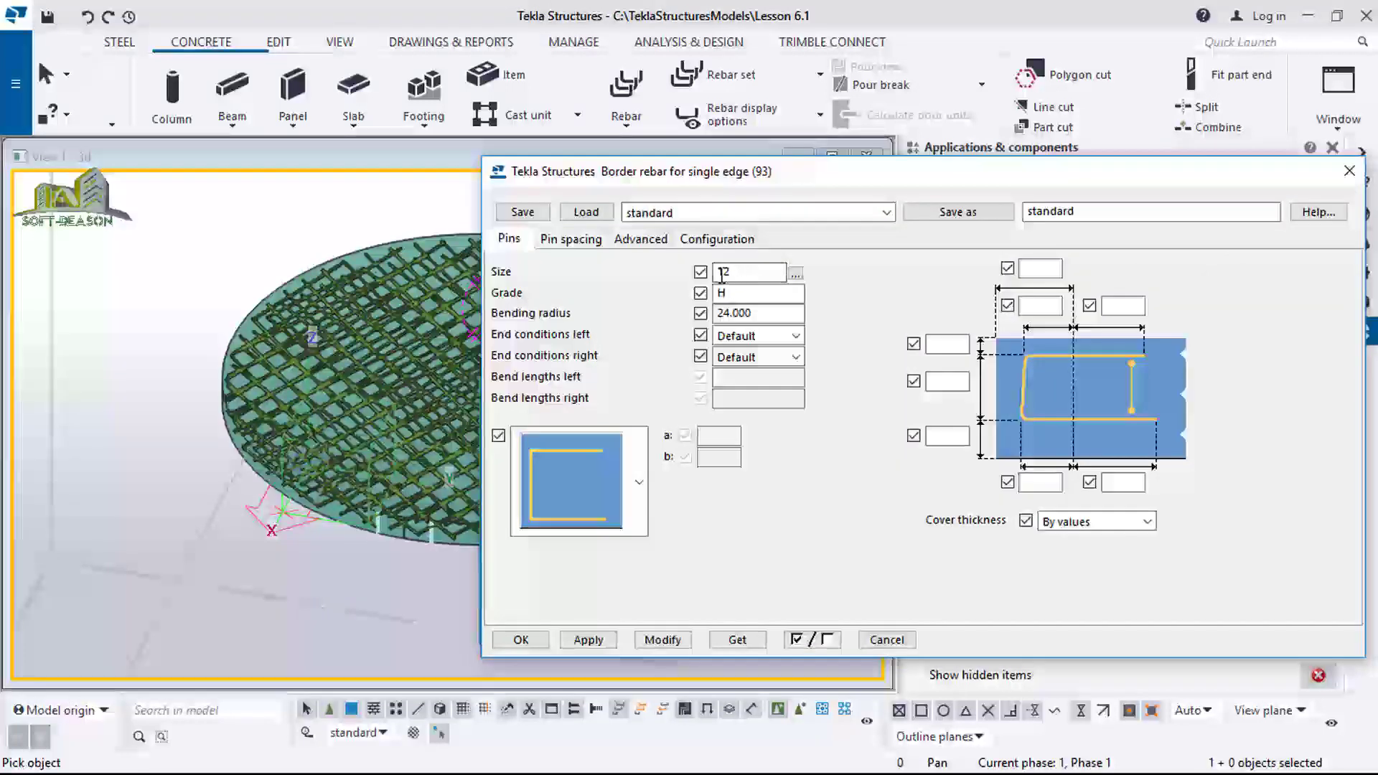
pyautogui.click(560, 244)
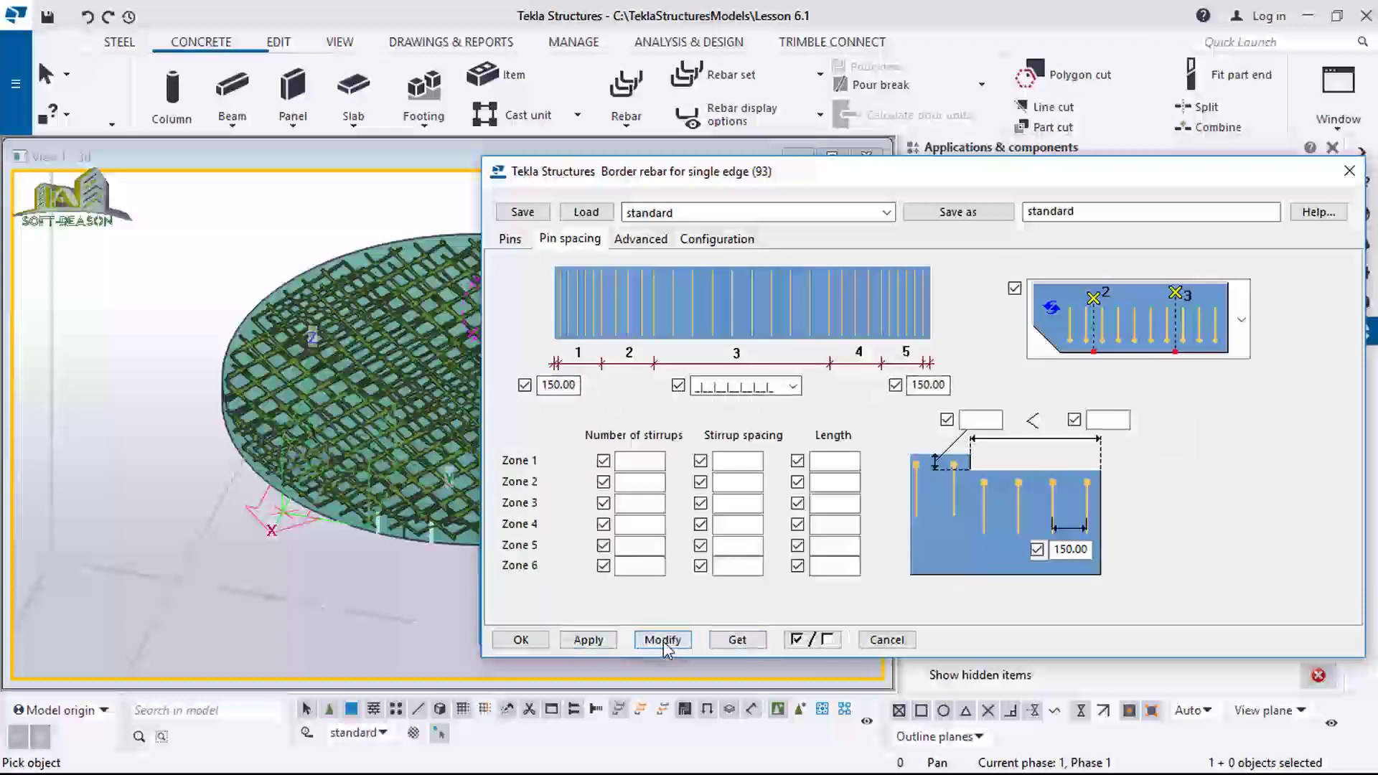
pyautogui.click(517, 640)
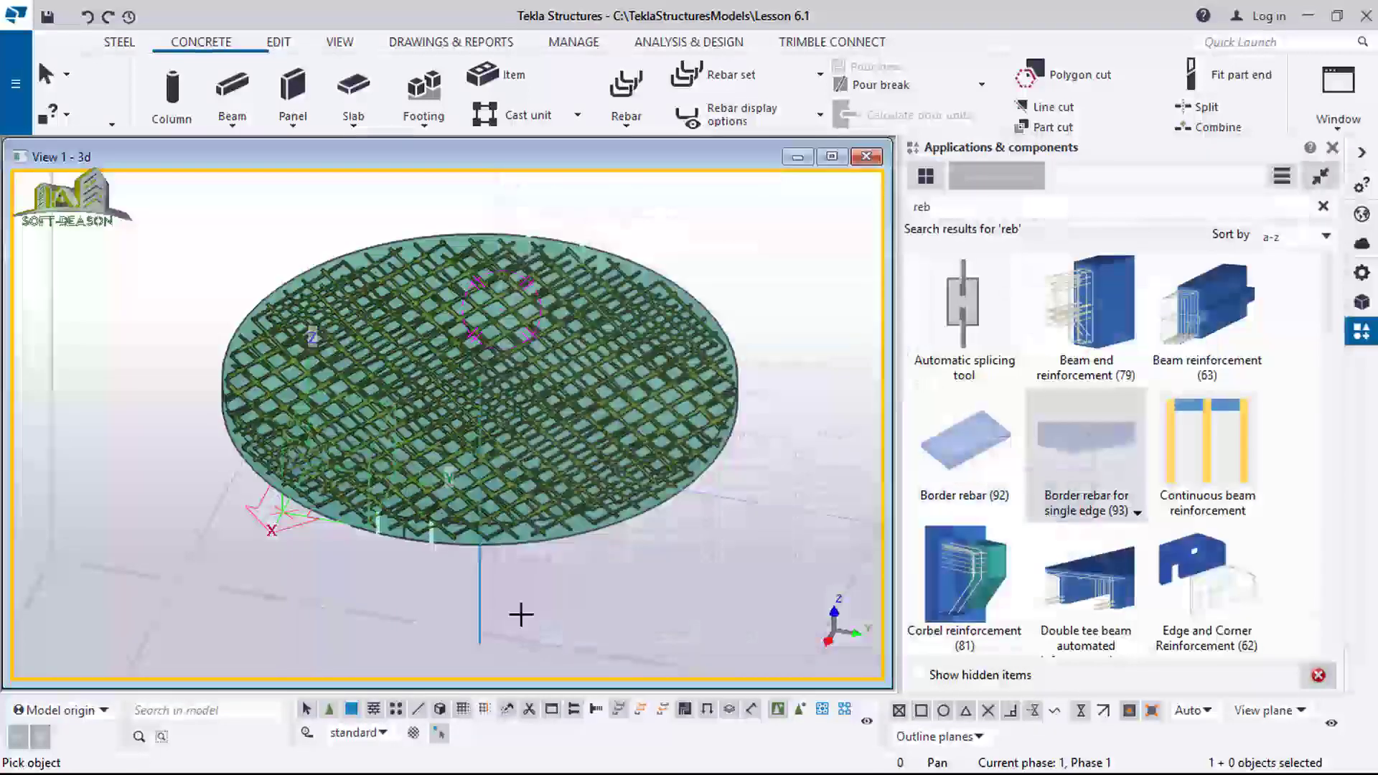
# Apply the border rebar component to the circular slab using two positions picked at its rim, and end the command.
pyautogui.click(639, 538)
pyautogui.scroll(1, 687, 442)
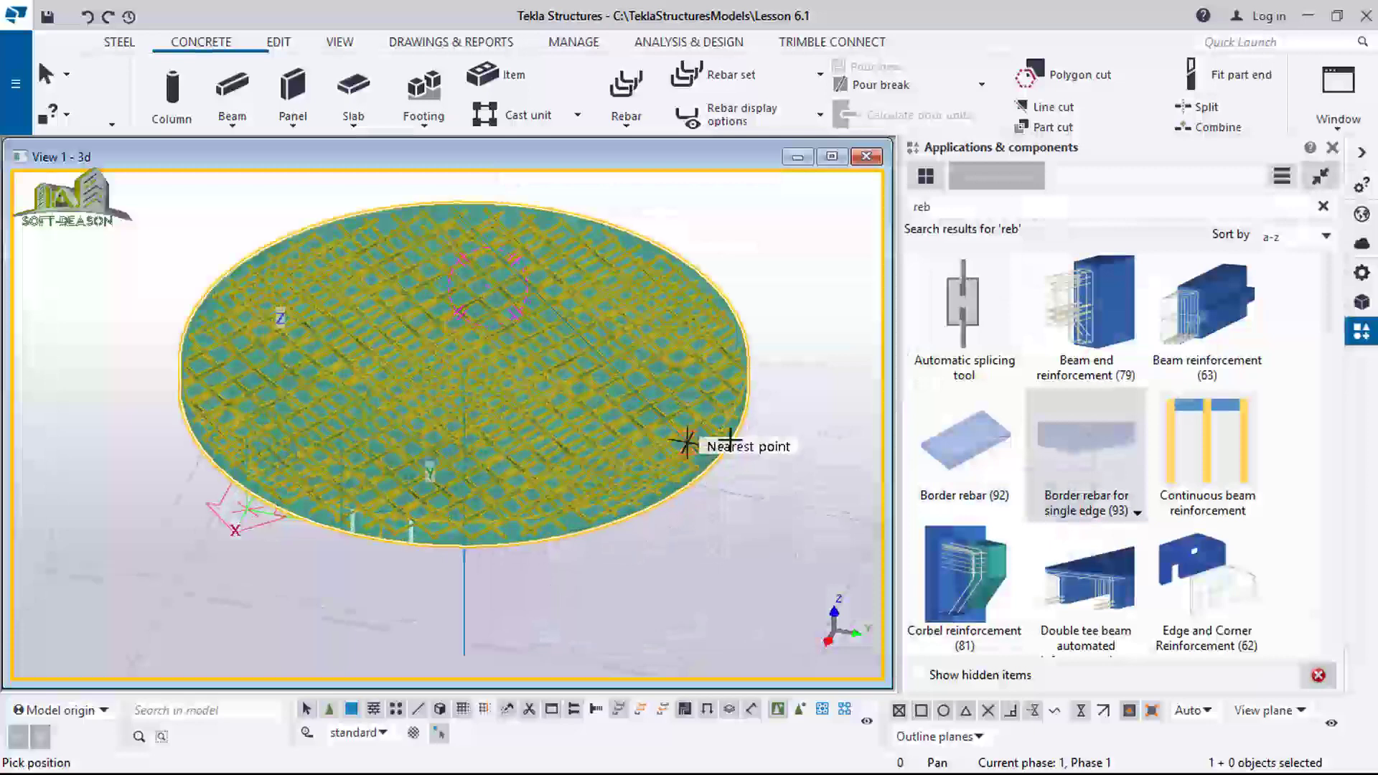
pyautogui.scroll(2, 751, 394)
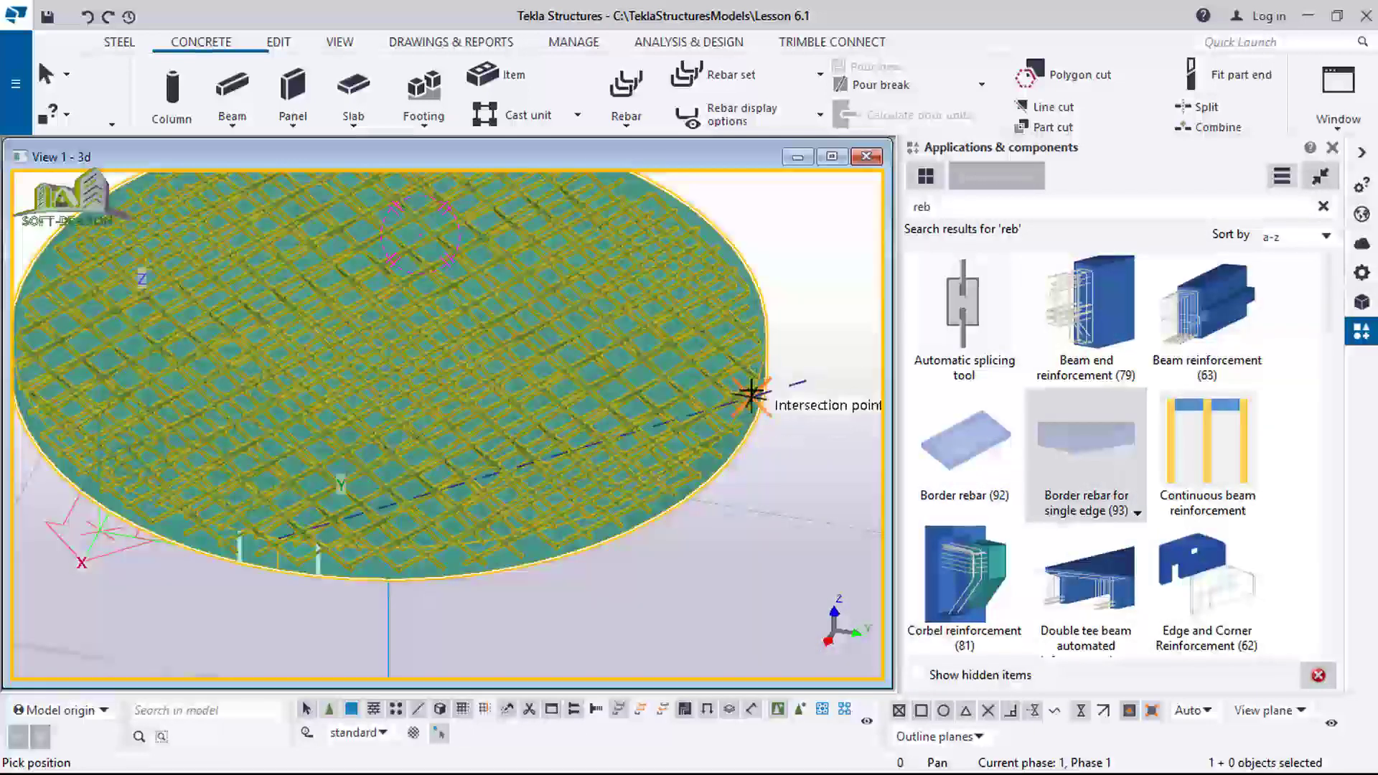
pyautogui.click(760, 436)
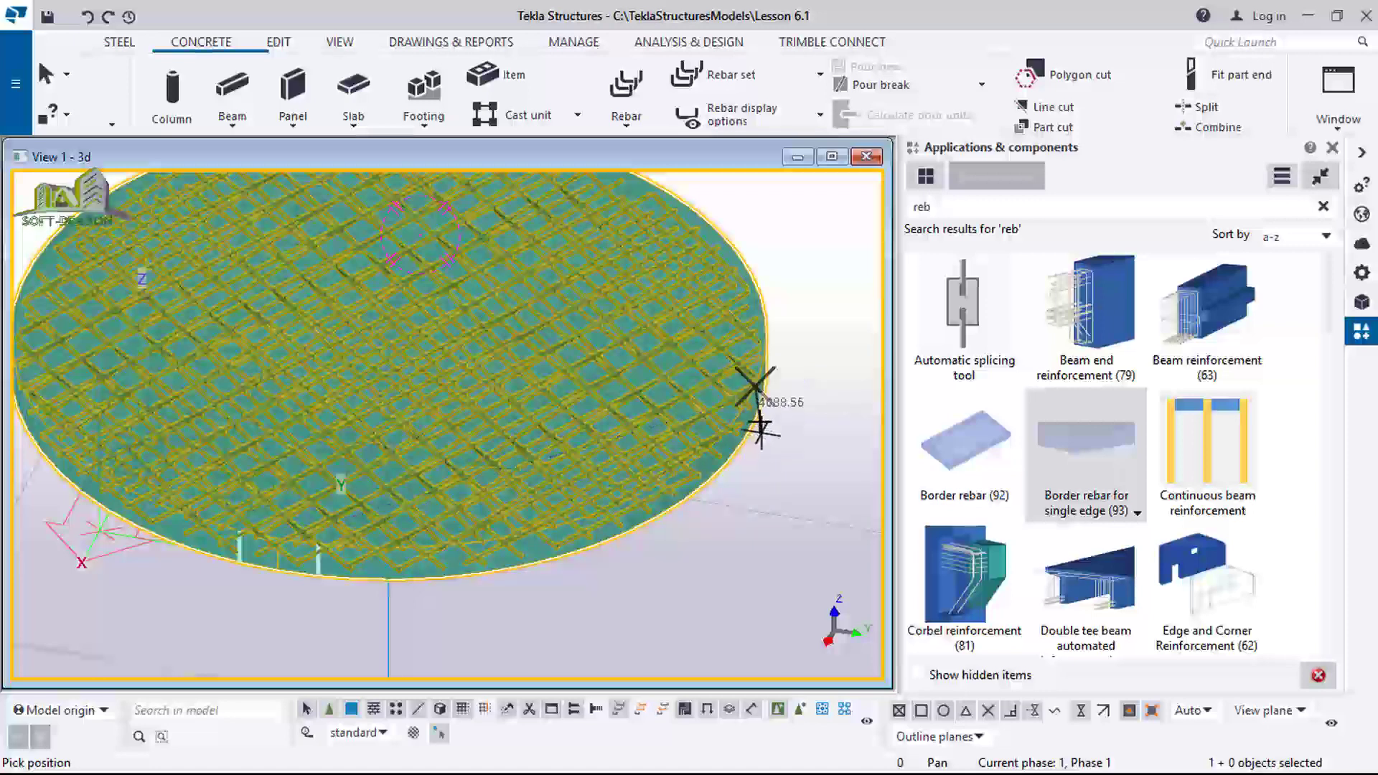
pyautogui.click(759, 470)
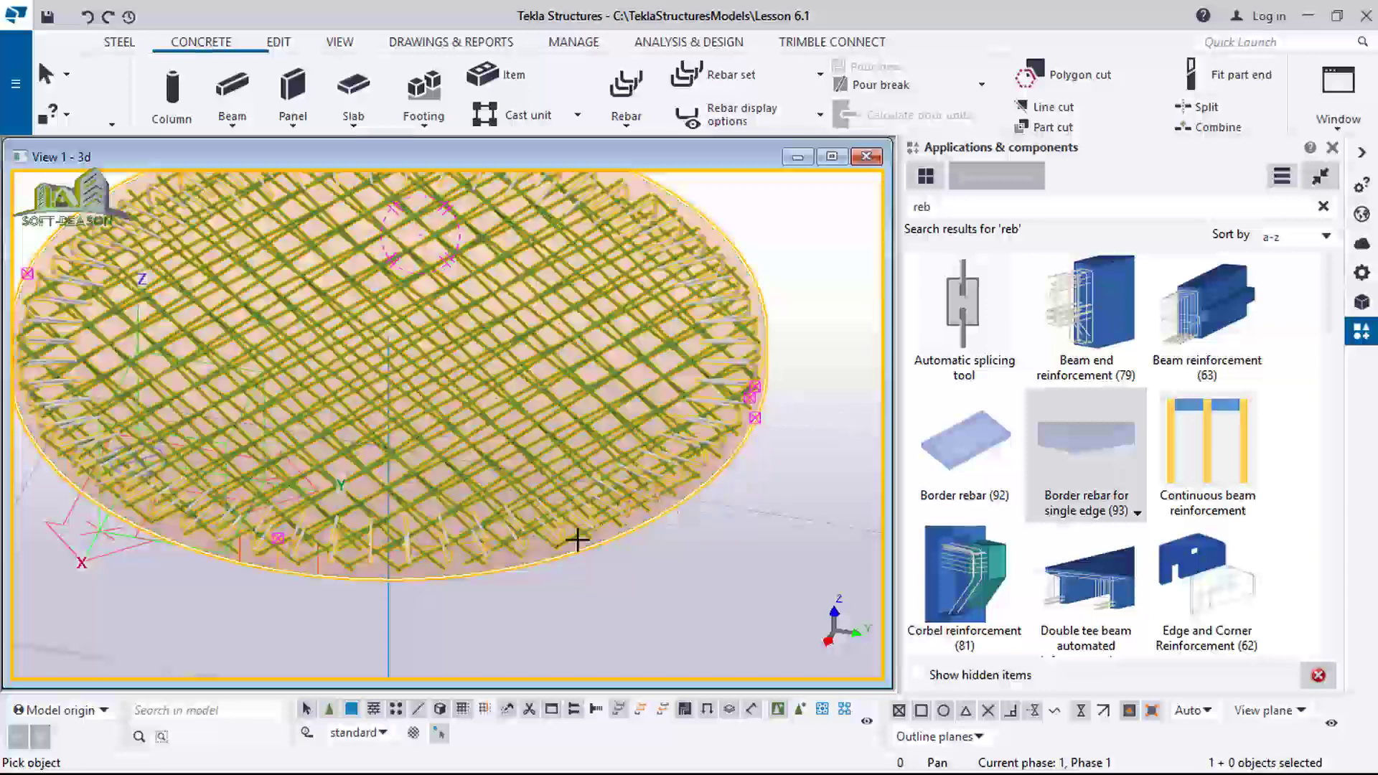
pyautogui.scroll(3, 434, 567)
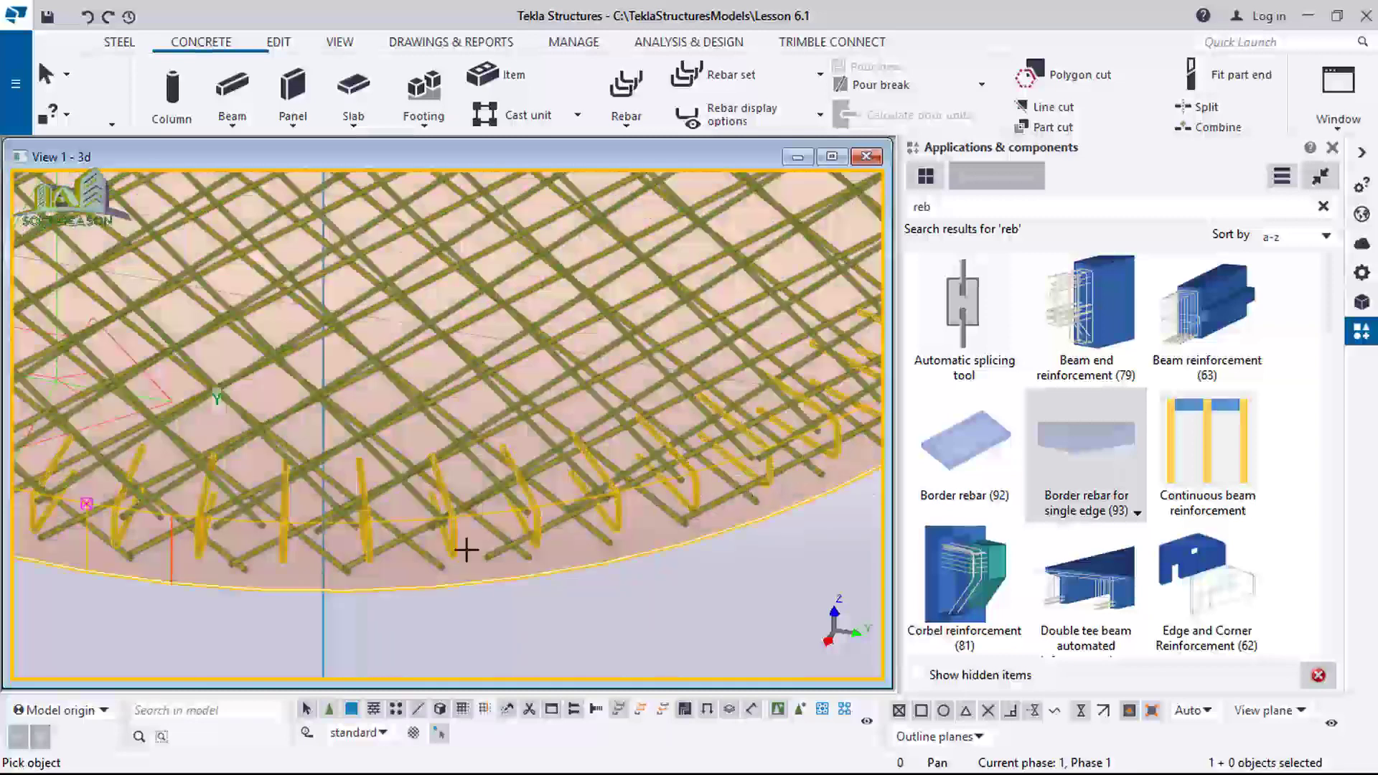
pyautogui.scroll(-8, 483, 572)
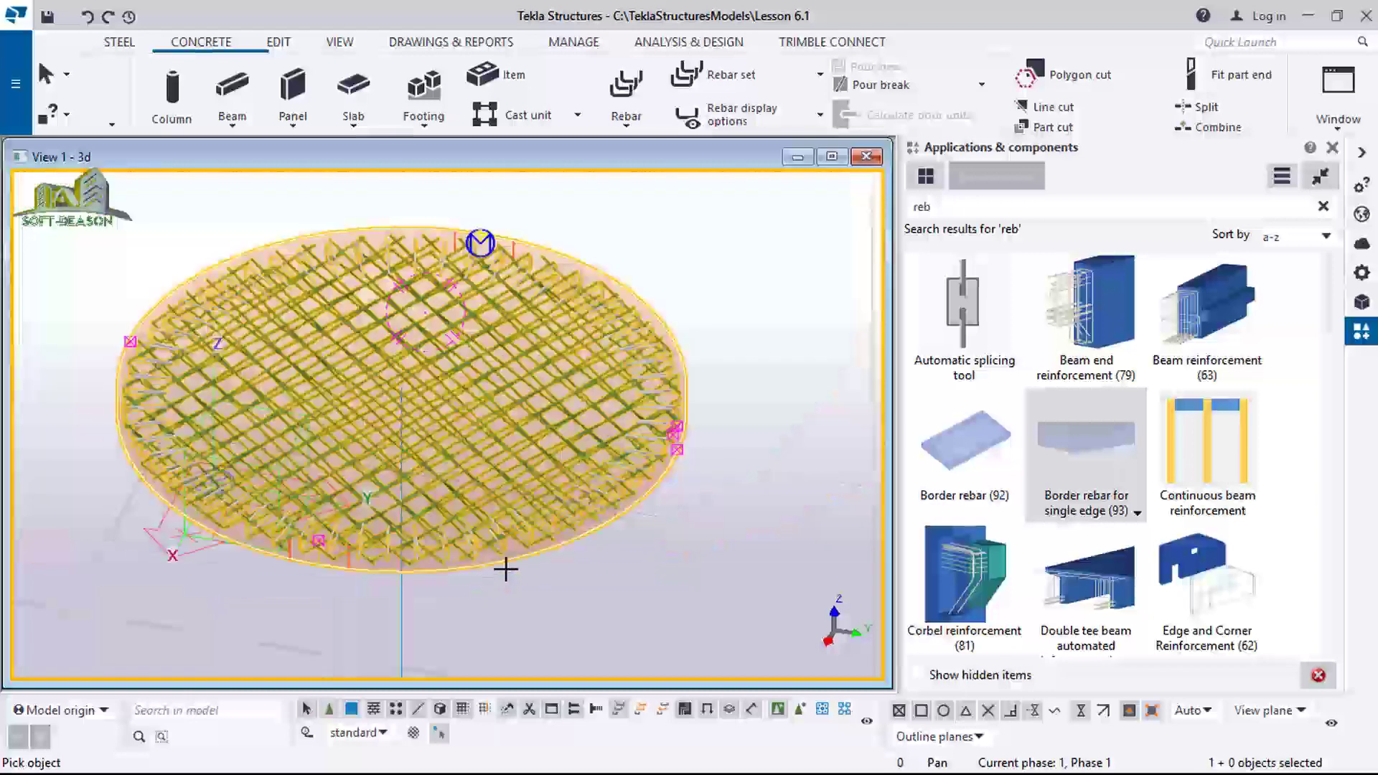
pyautogui.scroll(2, 311, 474)
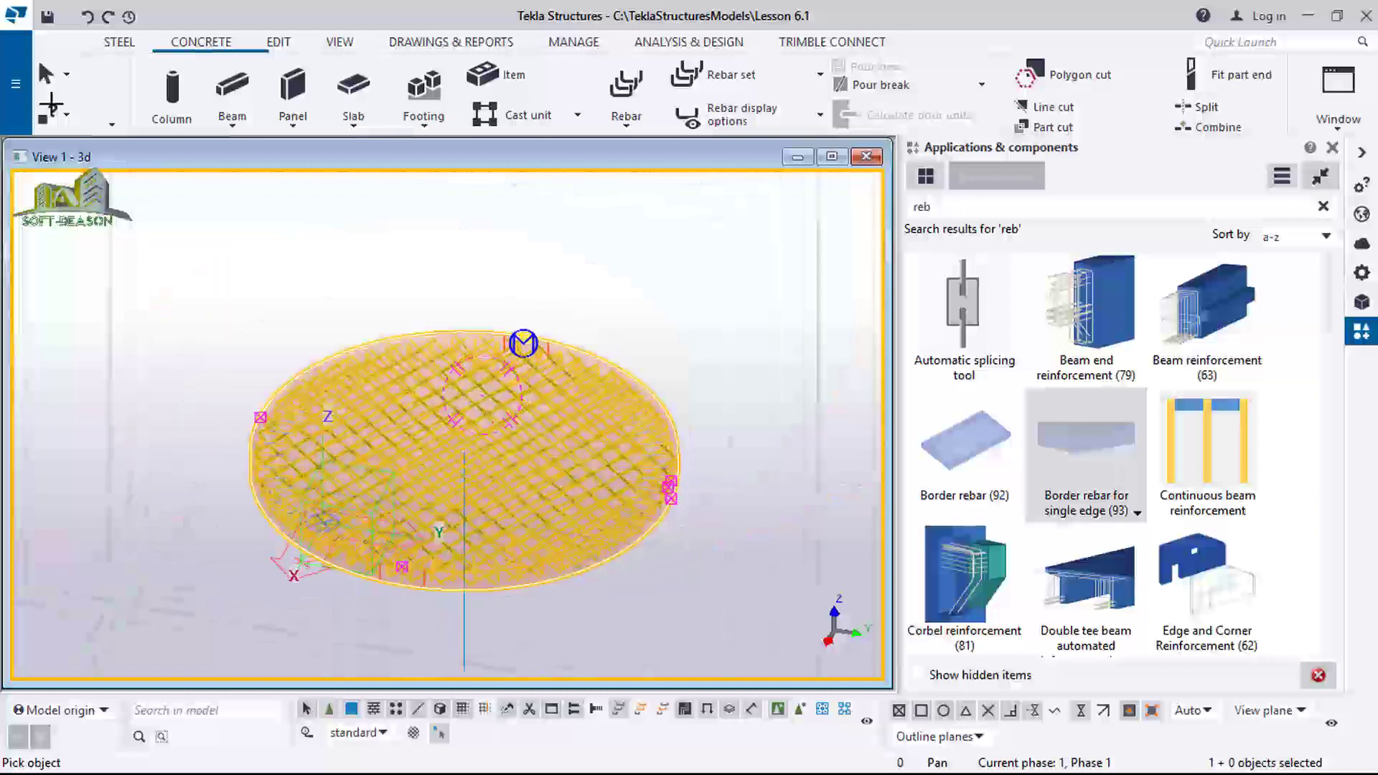
pyautogui.click(43, 76)
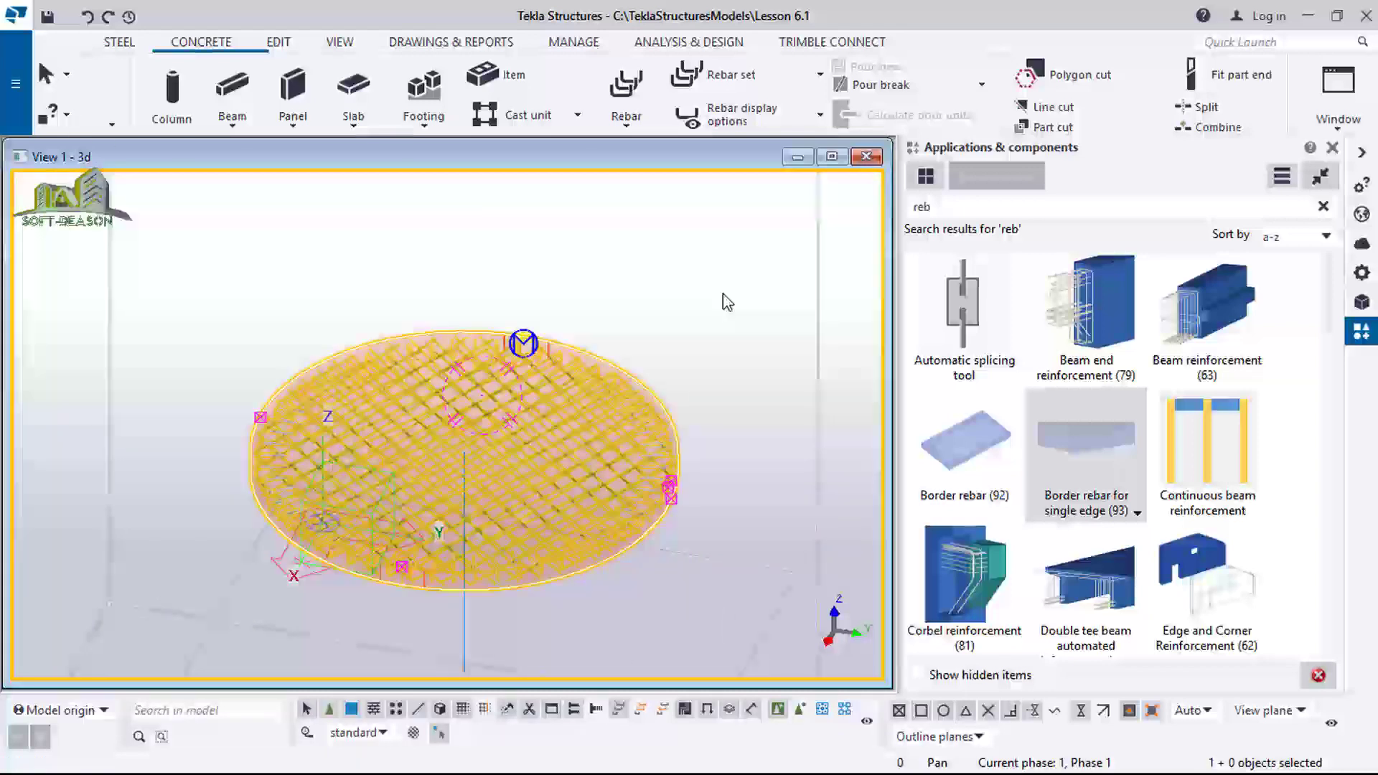
pyautogui.scroll(3, 596, 430)
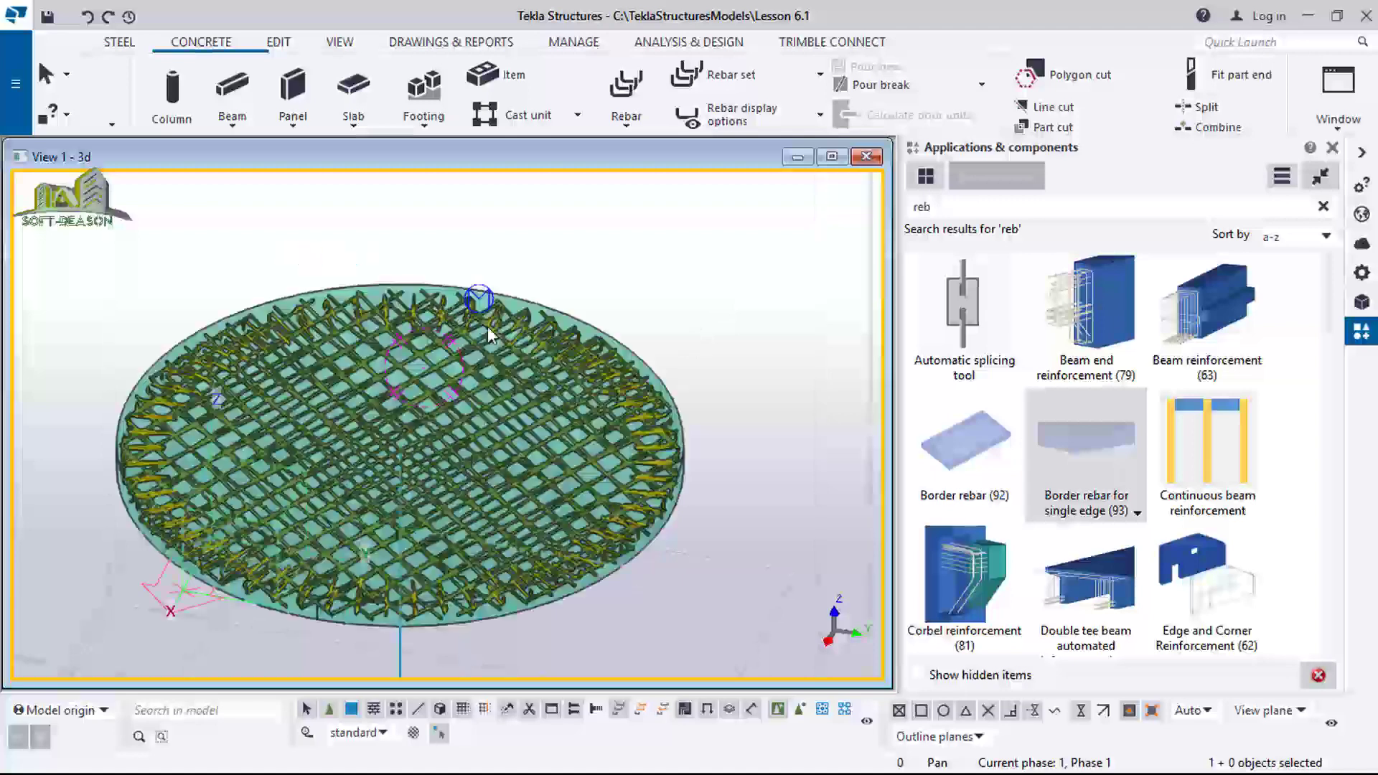
pyautogui.scroll(-6, 592, 309)
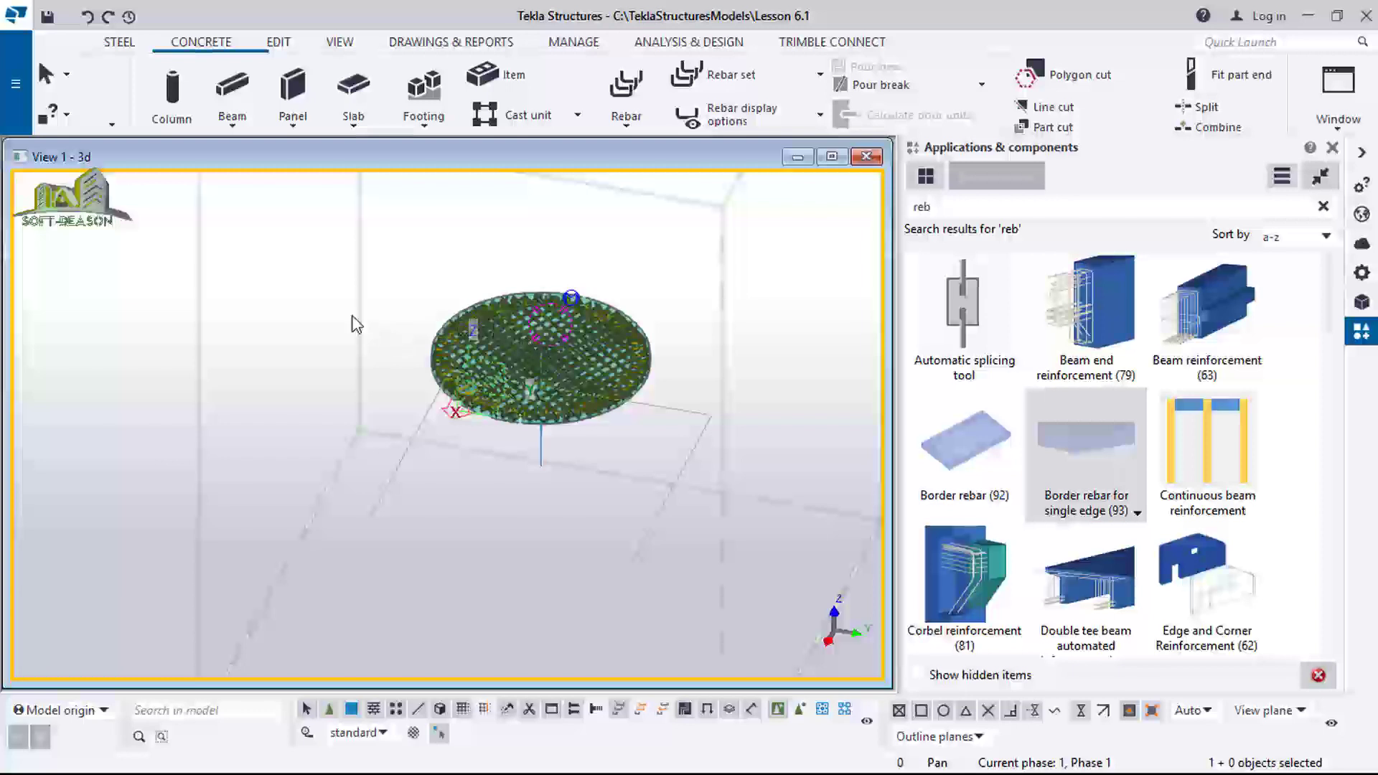
pyautogui.rightClick(351, 312)
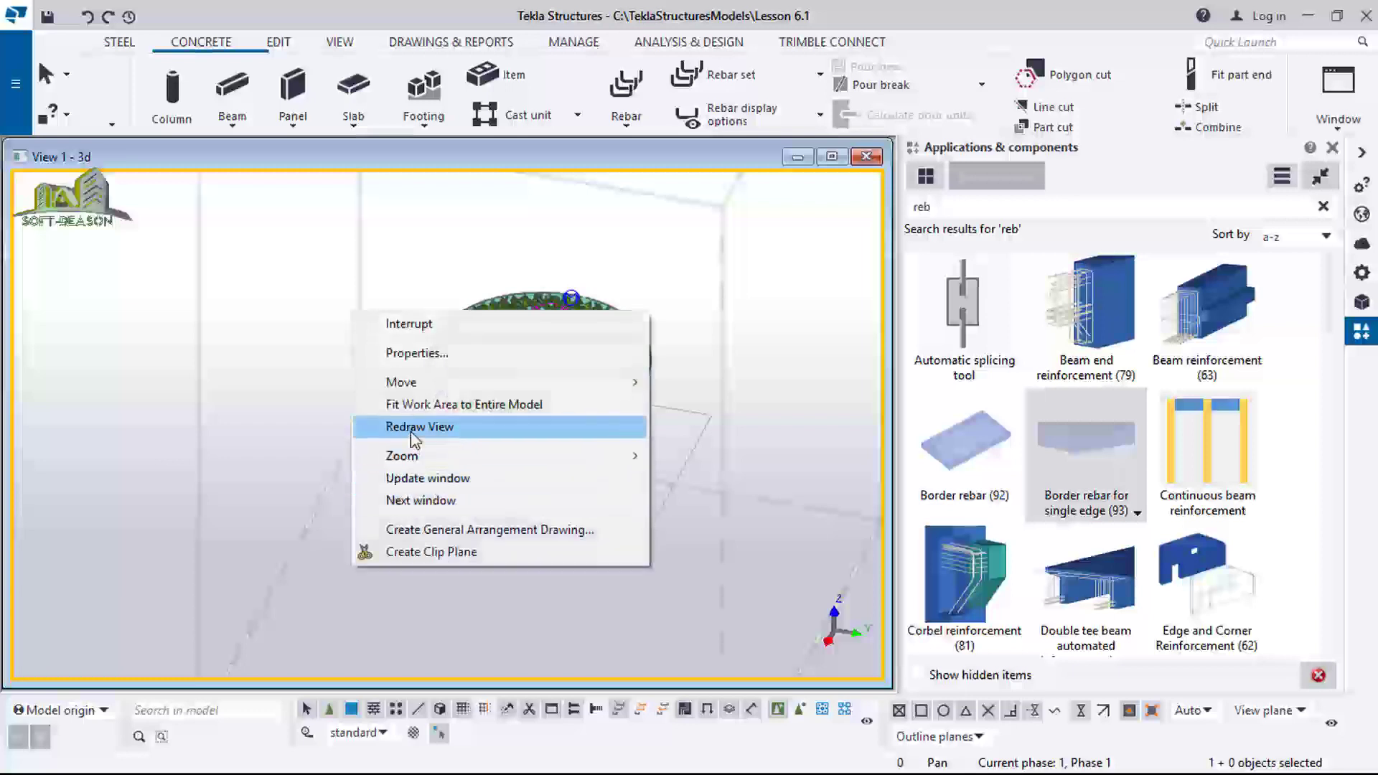
pyautogui.click(282, 236)
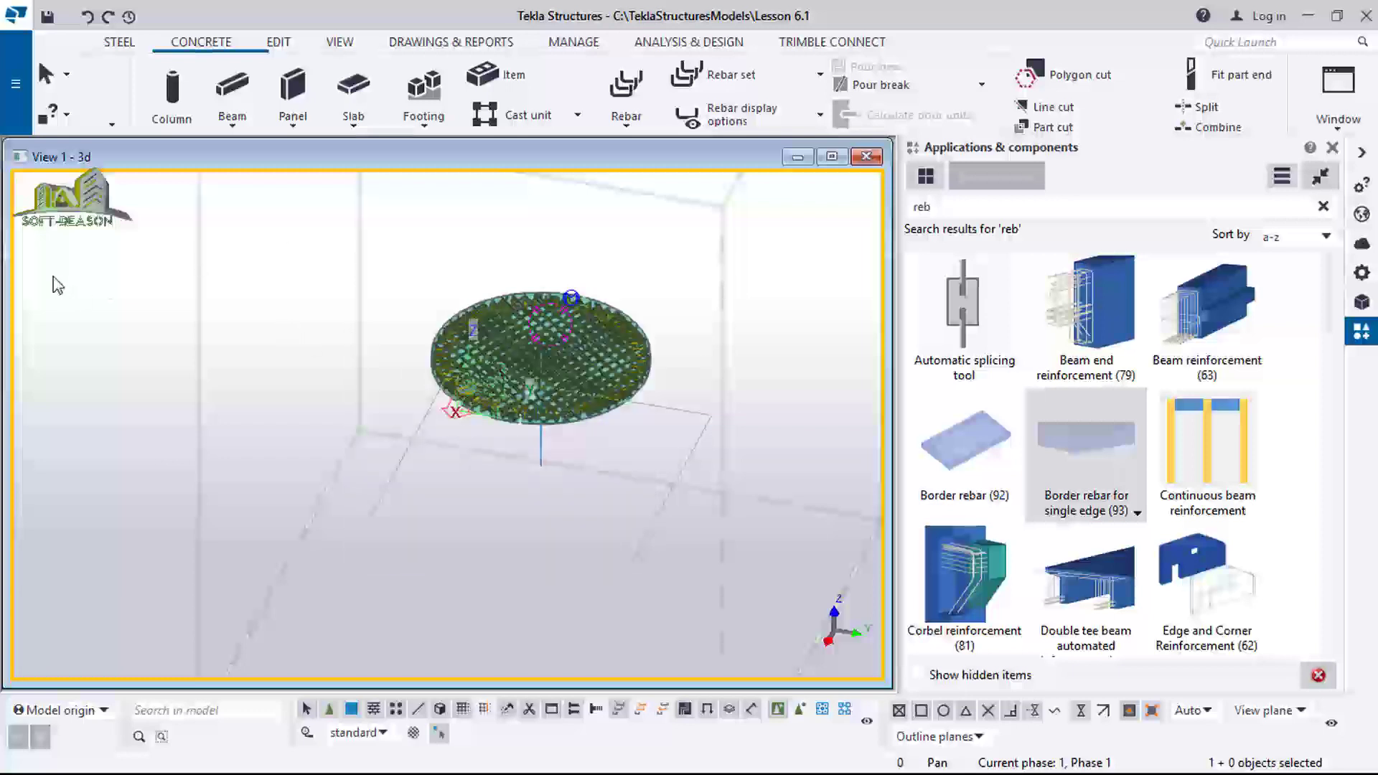
# Redraw the 3D view to show the tank walls, base slab and grids together with the circular roof slab again.
pyautogui.rightClick(282, 245)
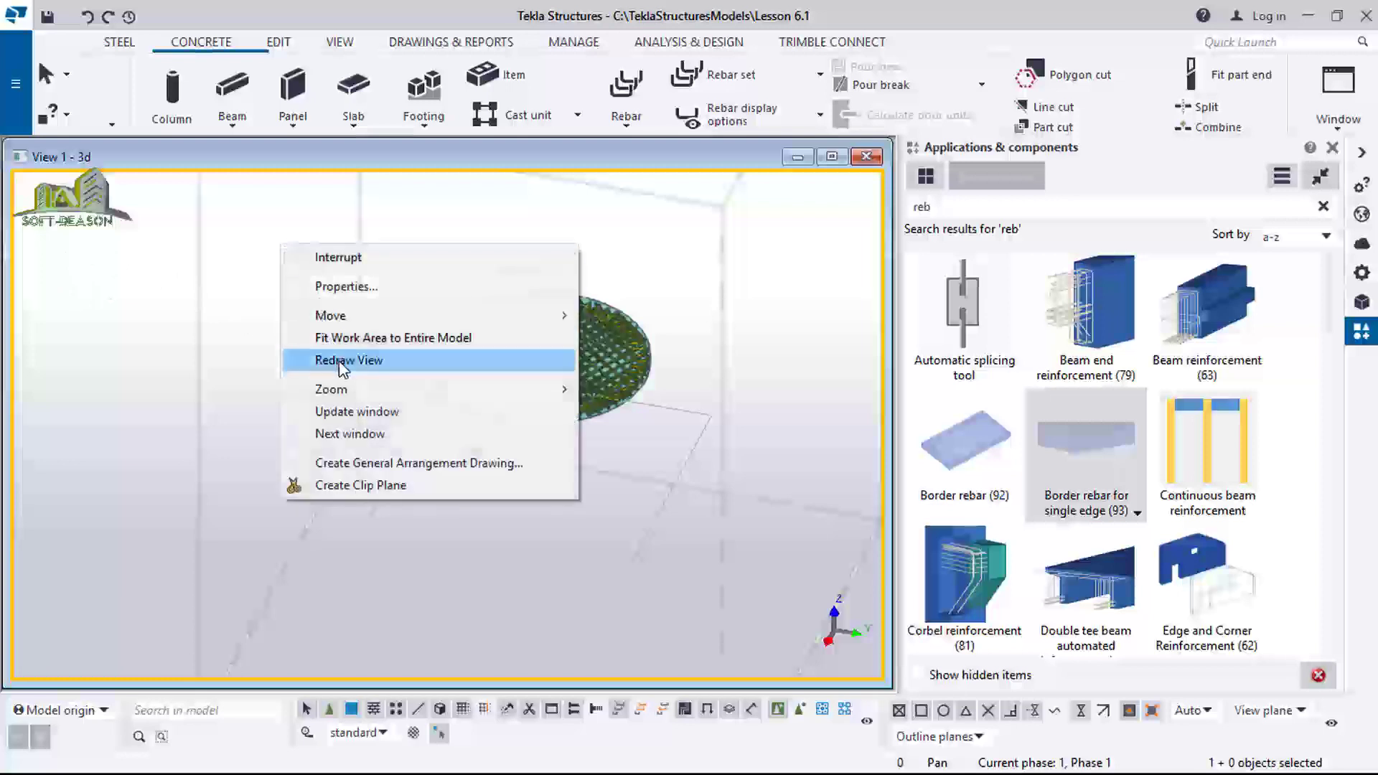
pyautogui.click(339, 366)
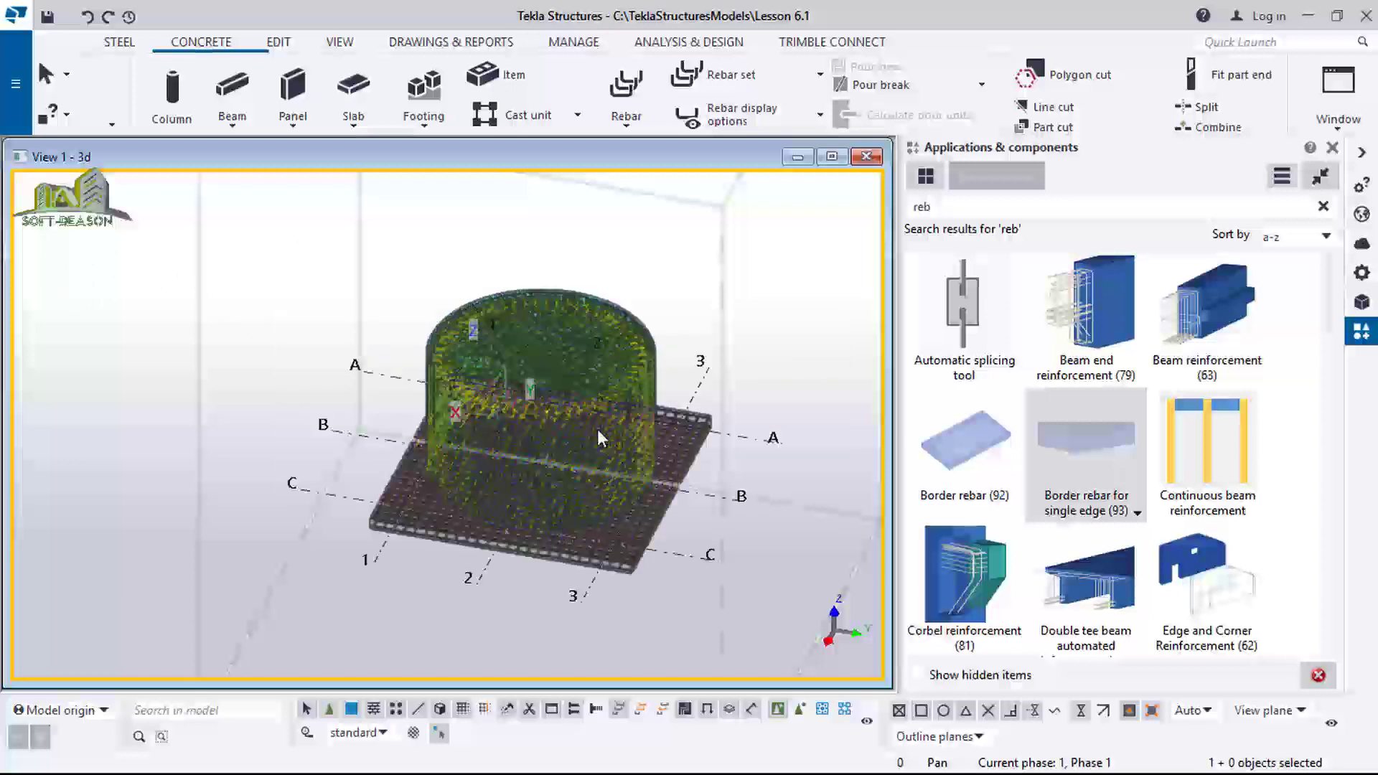
pyautogui.scroll(2, 668, 564)
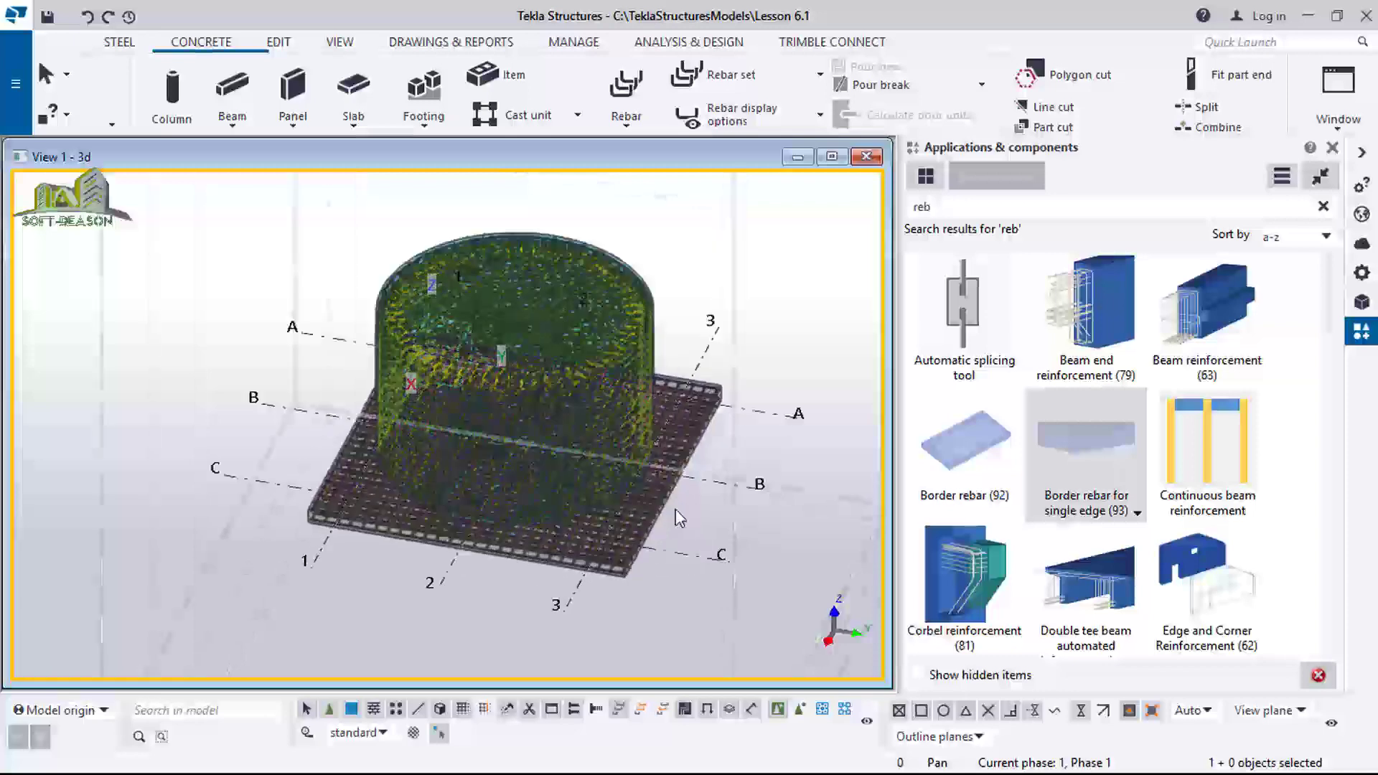
pyautogui.keyDown('ctrl'); pyautogui.moveTo(657, 470); pyautogui.dragTo(662, 436, button='middle'); pyautogui.keyUp('ctrl')
pyautogui.keyDown('ctrl'); pyautogui.moveTo(640, 375); pyautogui.dragTo(603, 517, button='middle'); pyautogui.keyUp('ctrl')
pyautogui.keyDown('ctrl'); pyautogui.moveTo(599, 455); pyautogui.dragTo(639, 607, button='middle'); pyautogui.keyUp('ctrl')
pyautogui.scroll(-5, 660, 603)
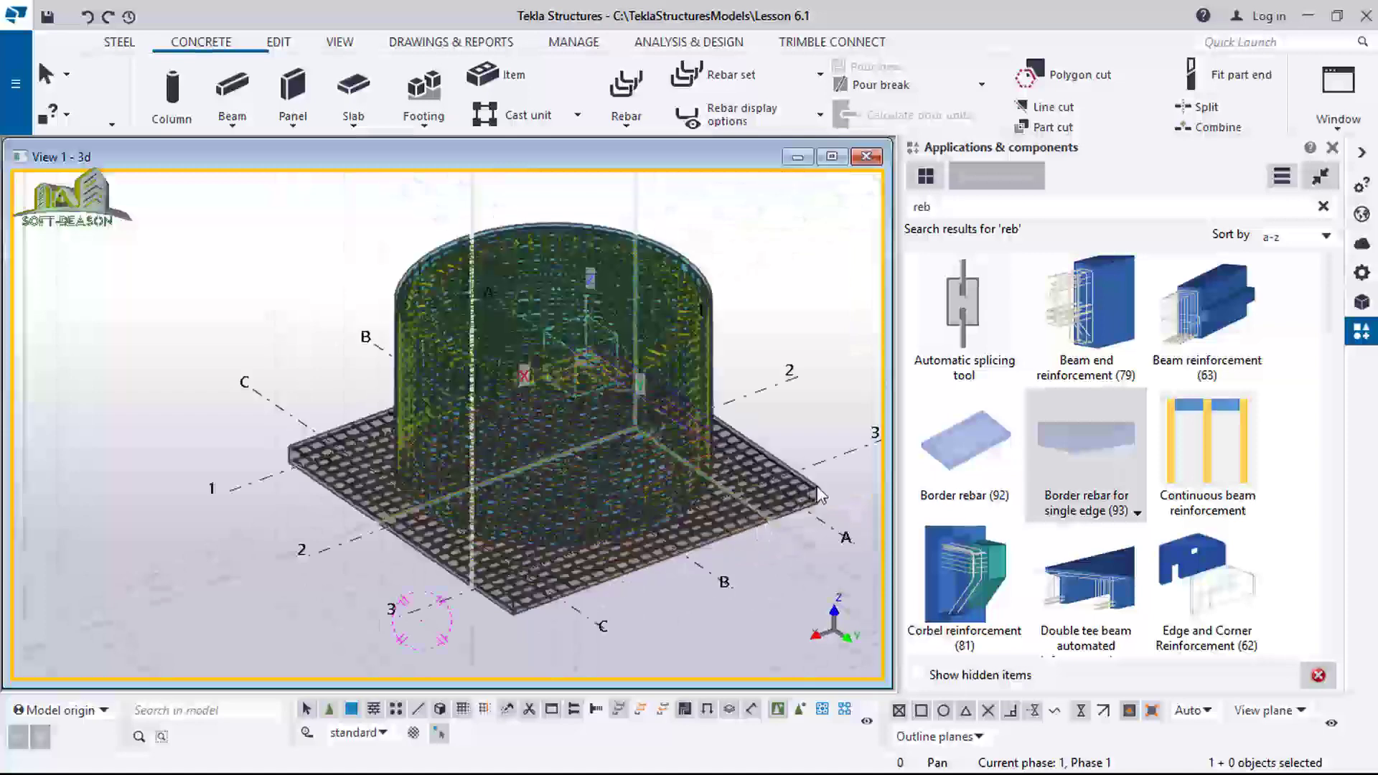
# Apply Border rebar for single edge (93) to the square base slab, picking the upper and lower corner points near grid A/3.
pyautogui.scroll(5, 836, 531)
pyautogui.click(1096, 444)
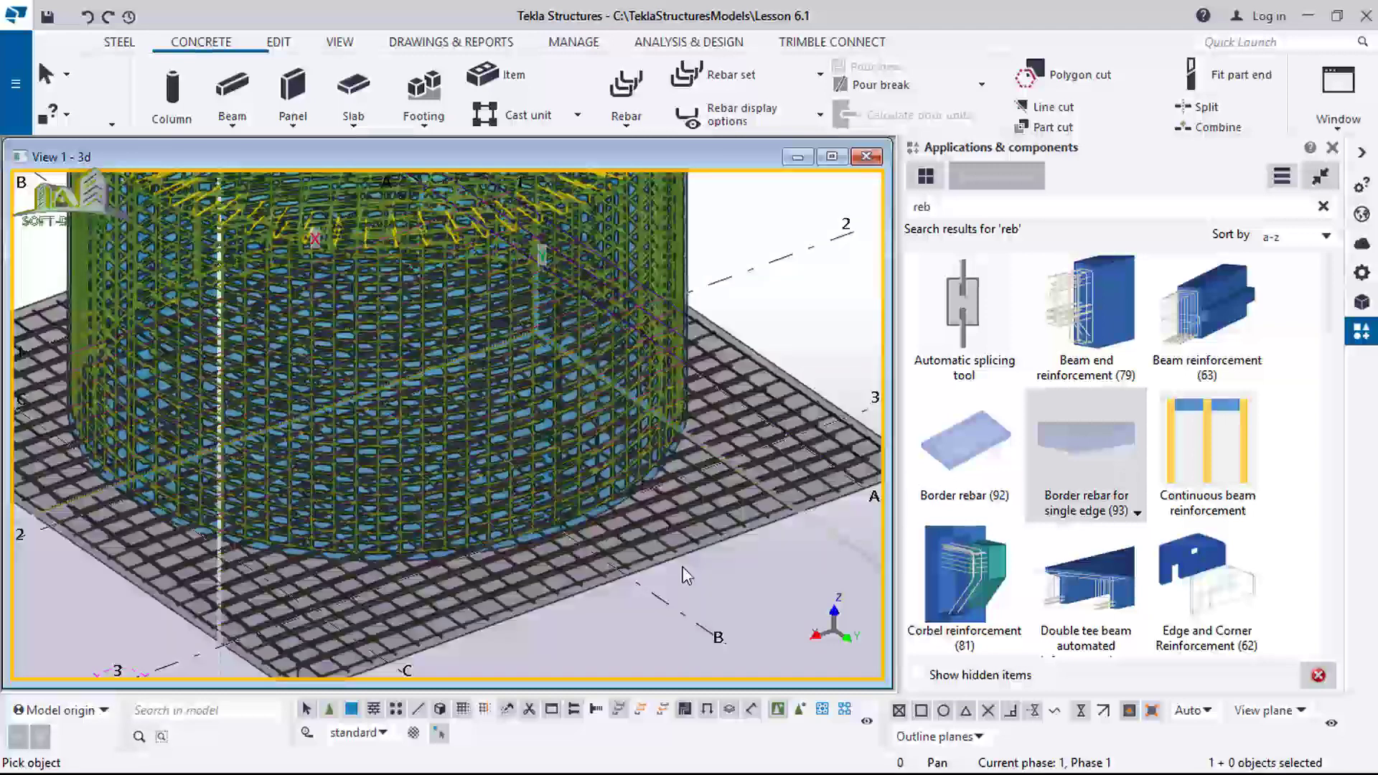
pyautogui.click(681, 566)
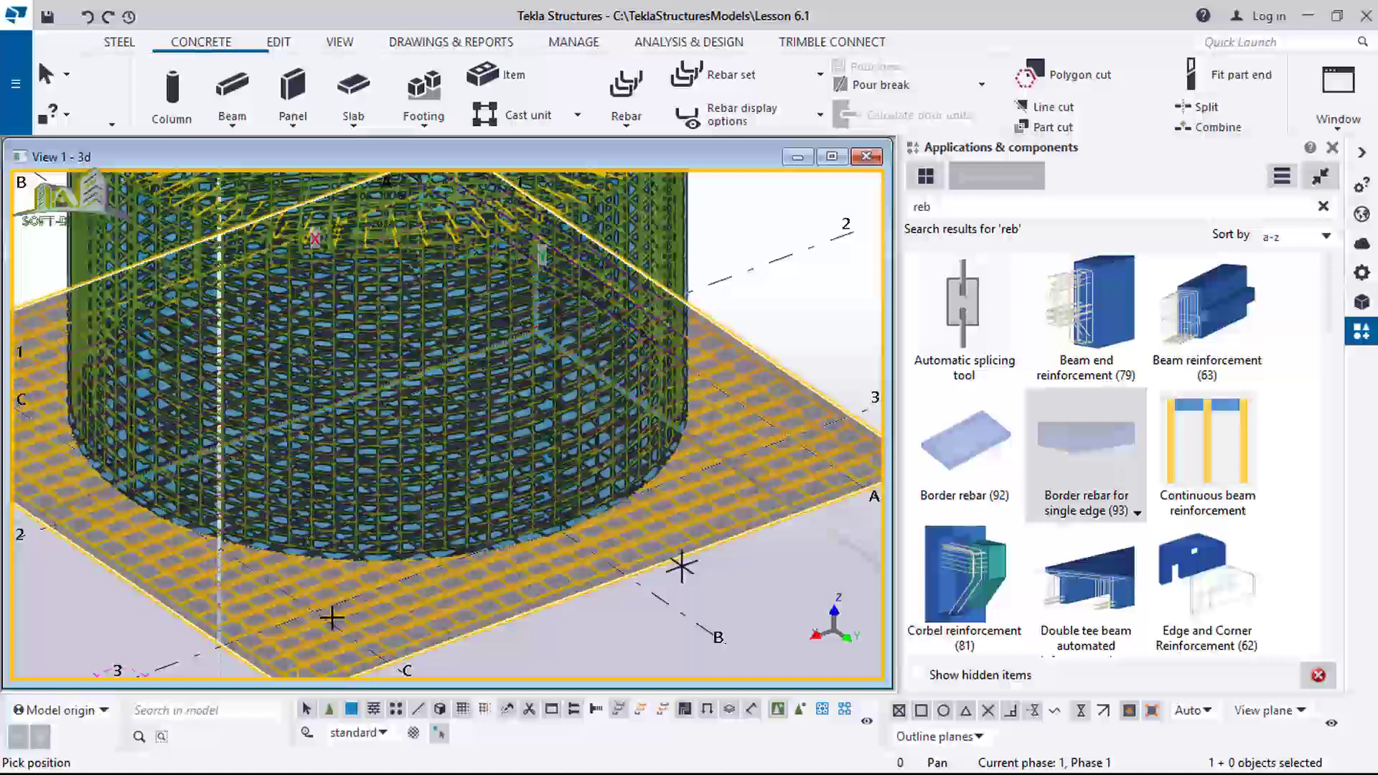
pyautogui.scroll(-3, 334, 616)
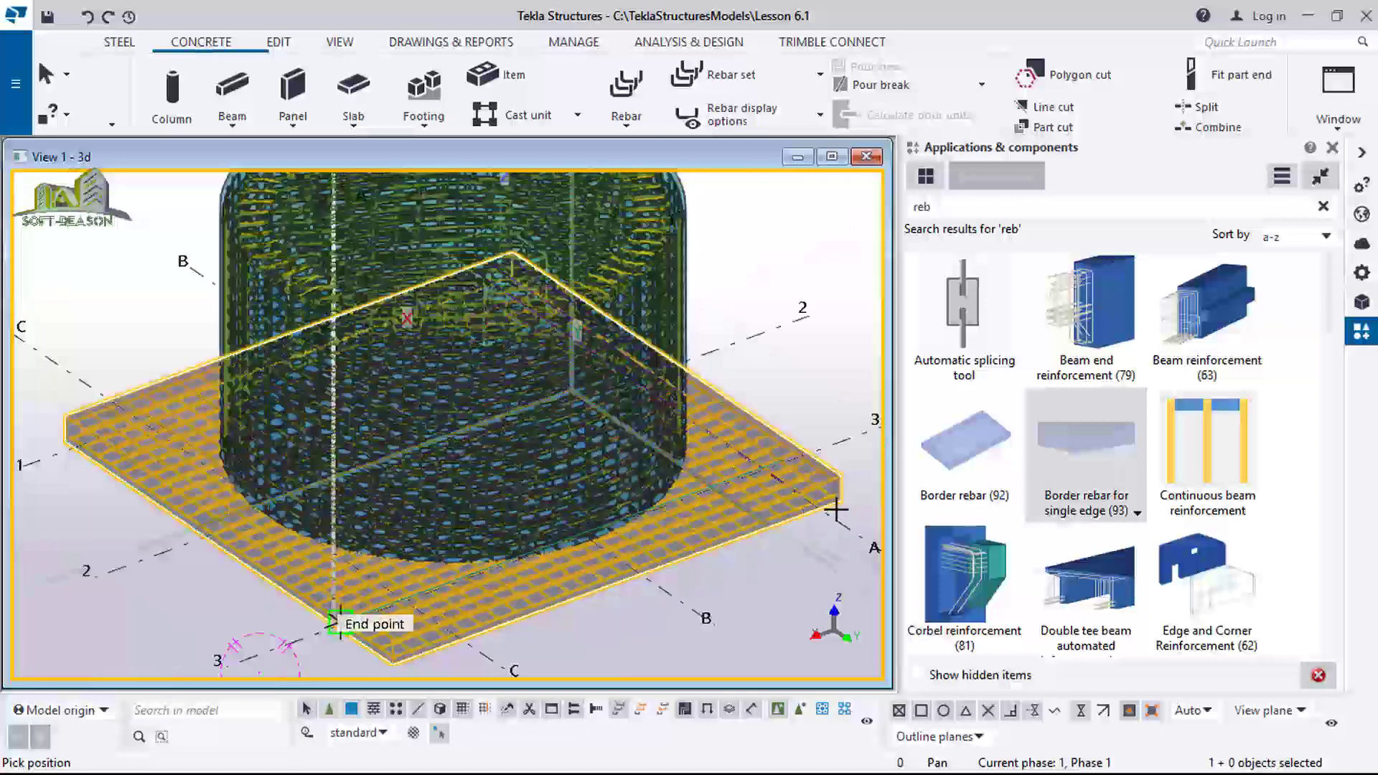
pyautogui.scroll(2, 842, 476)
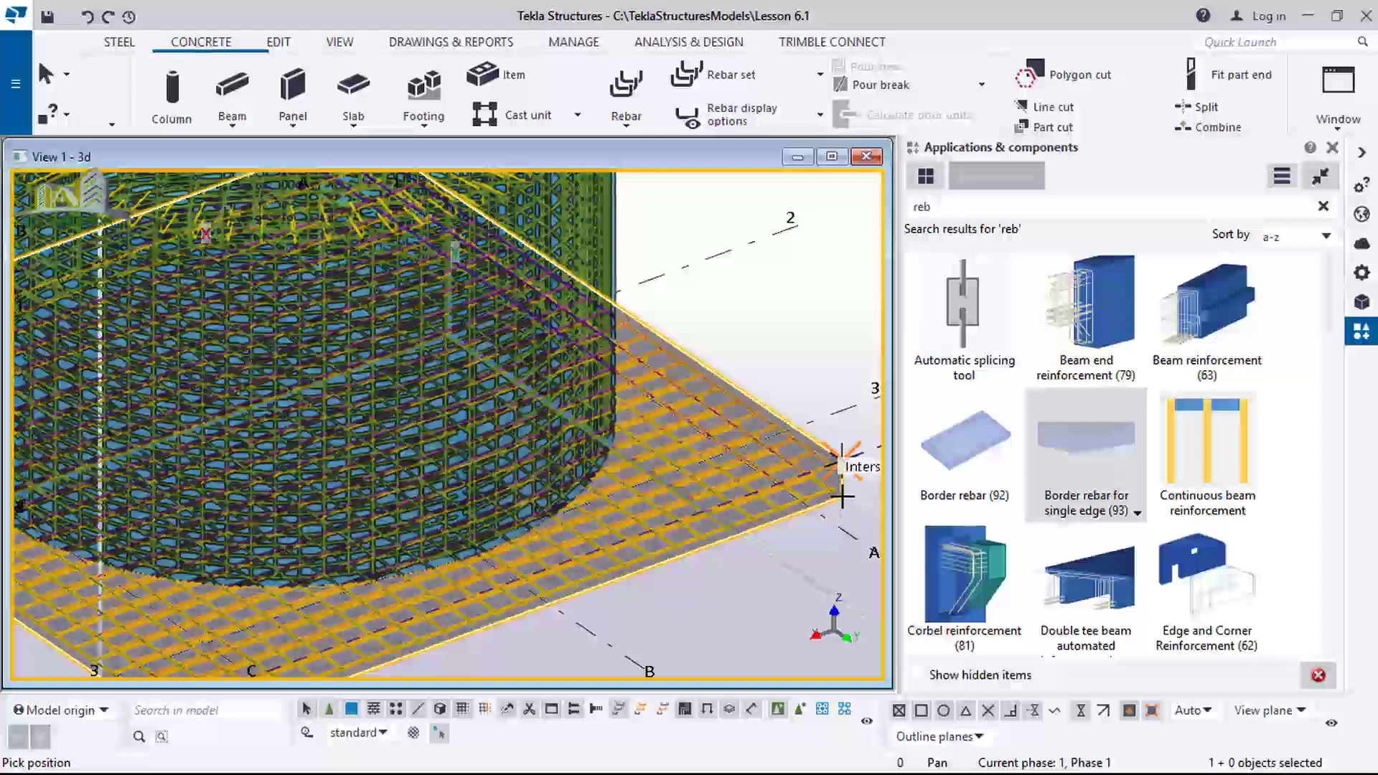
pyautogui.click(841, 495)
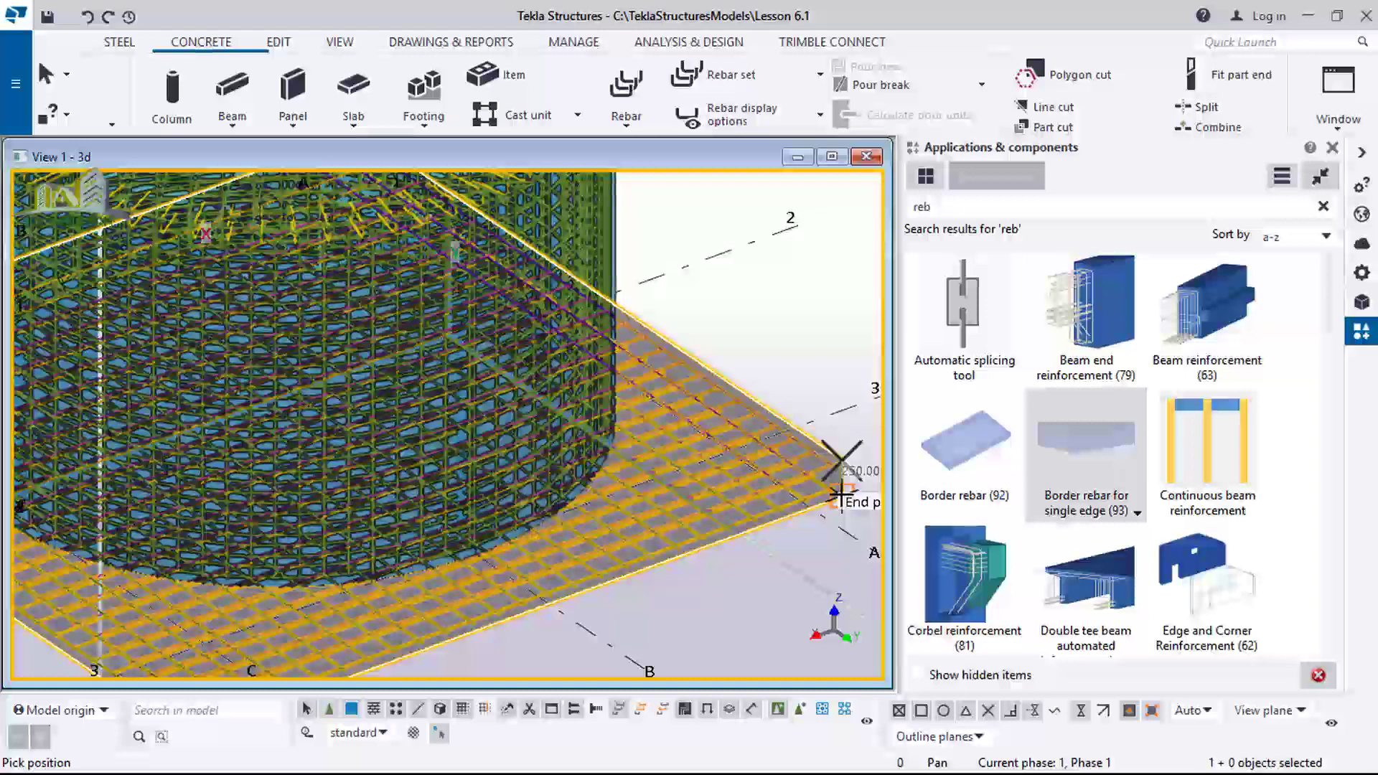
pyautogui.middleClick(703, 568)
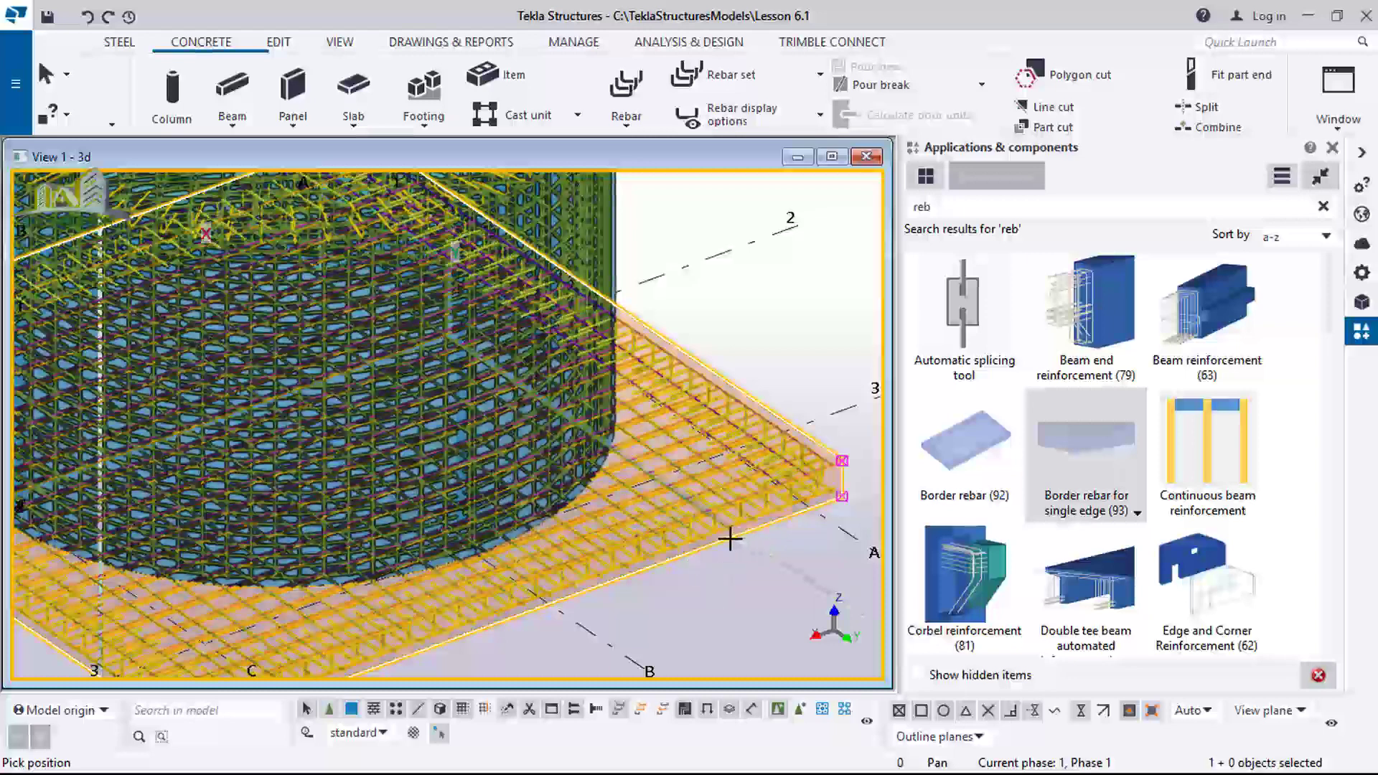
# Examine the border rebars at the base slab's corners and along its edges.
pyautogui.scroll(2, 735, 549)
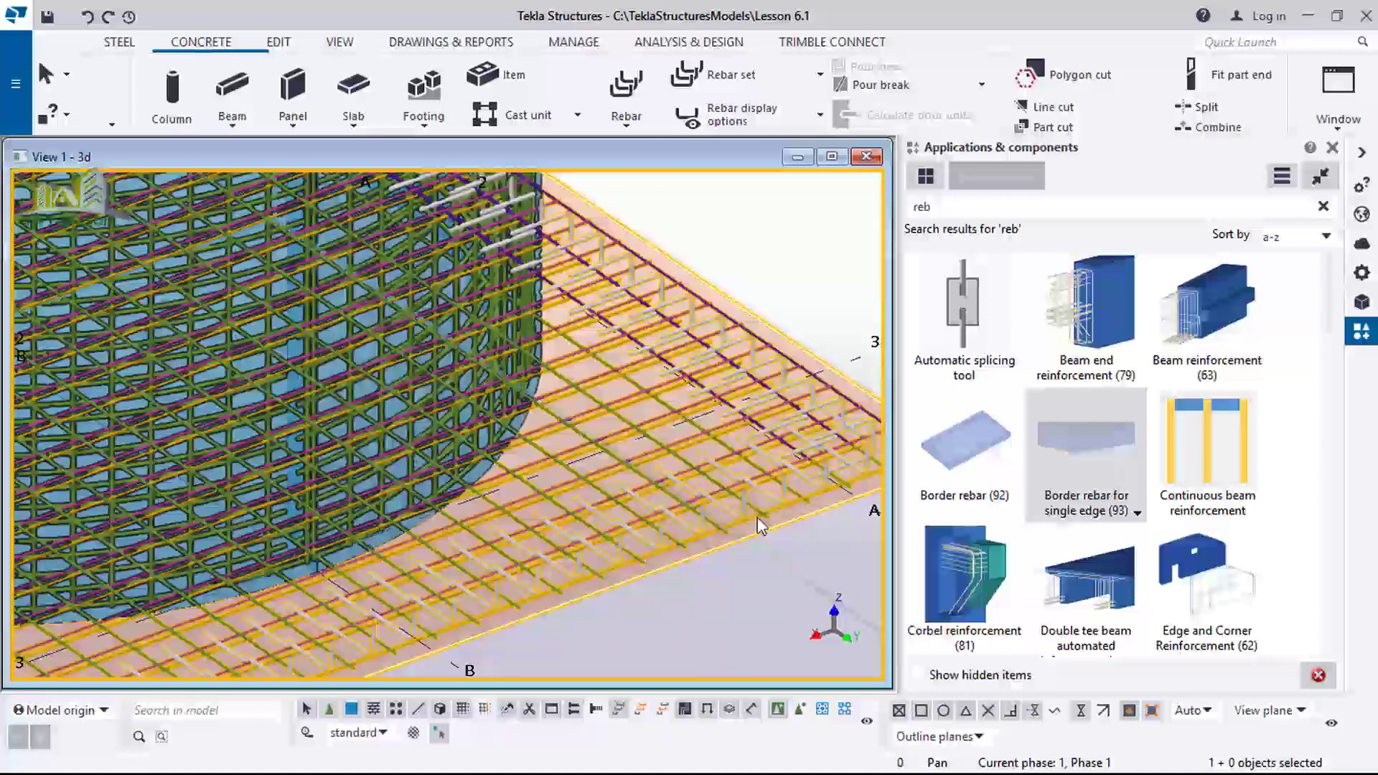
pyautogui.scroll(10, 756, 517)
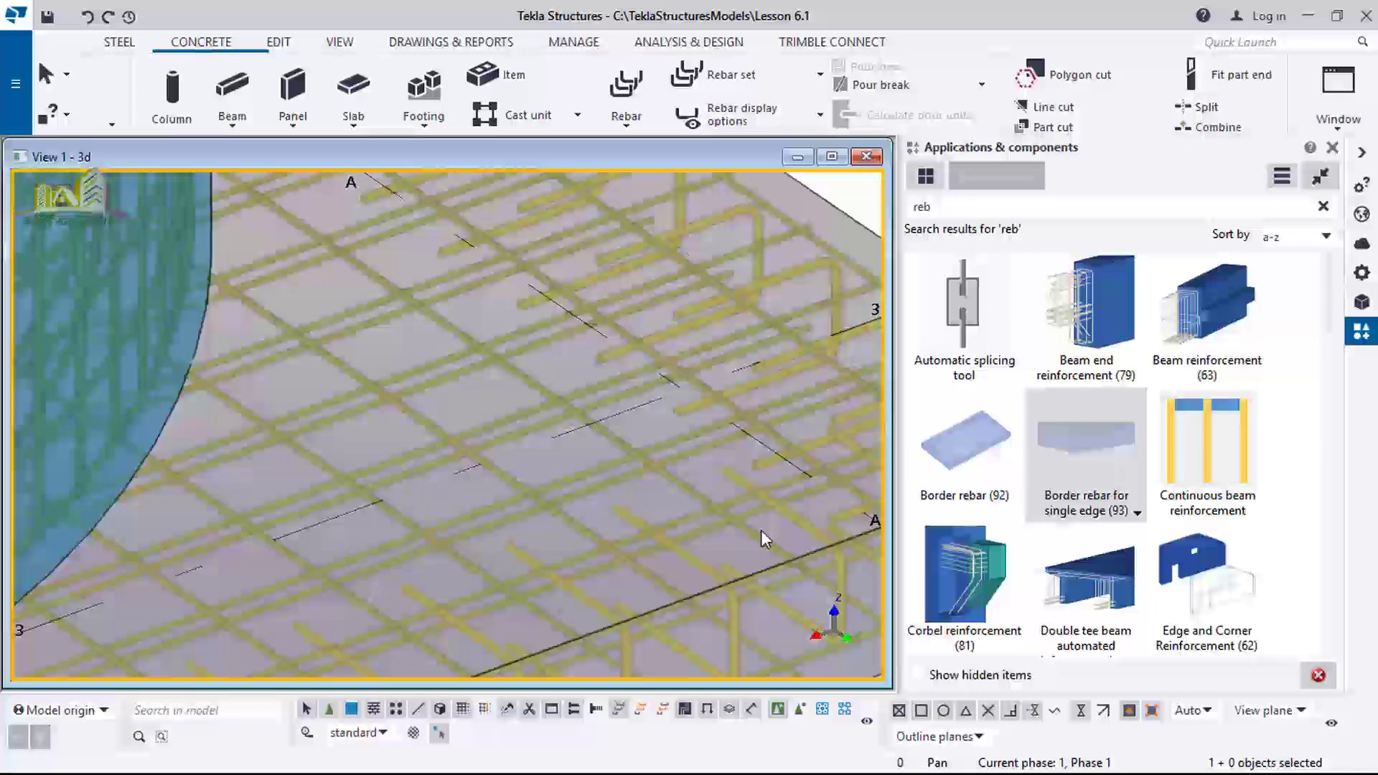
pyautogui.scroll(-2, 635, 427)
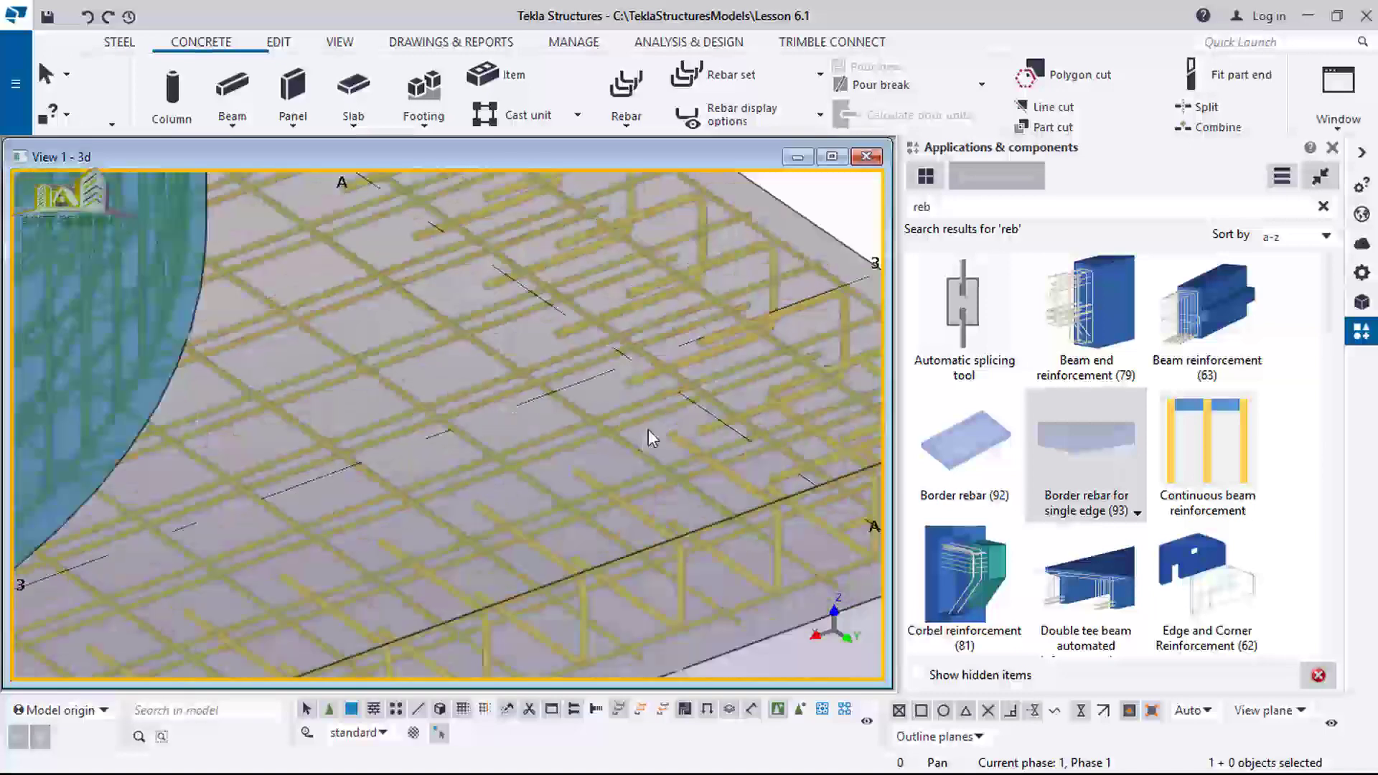
pyautogui.scroll(-5, 810, 397)
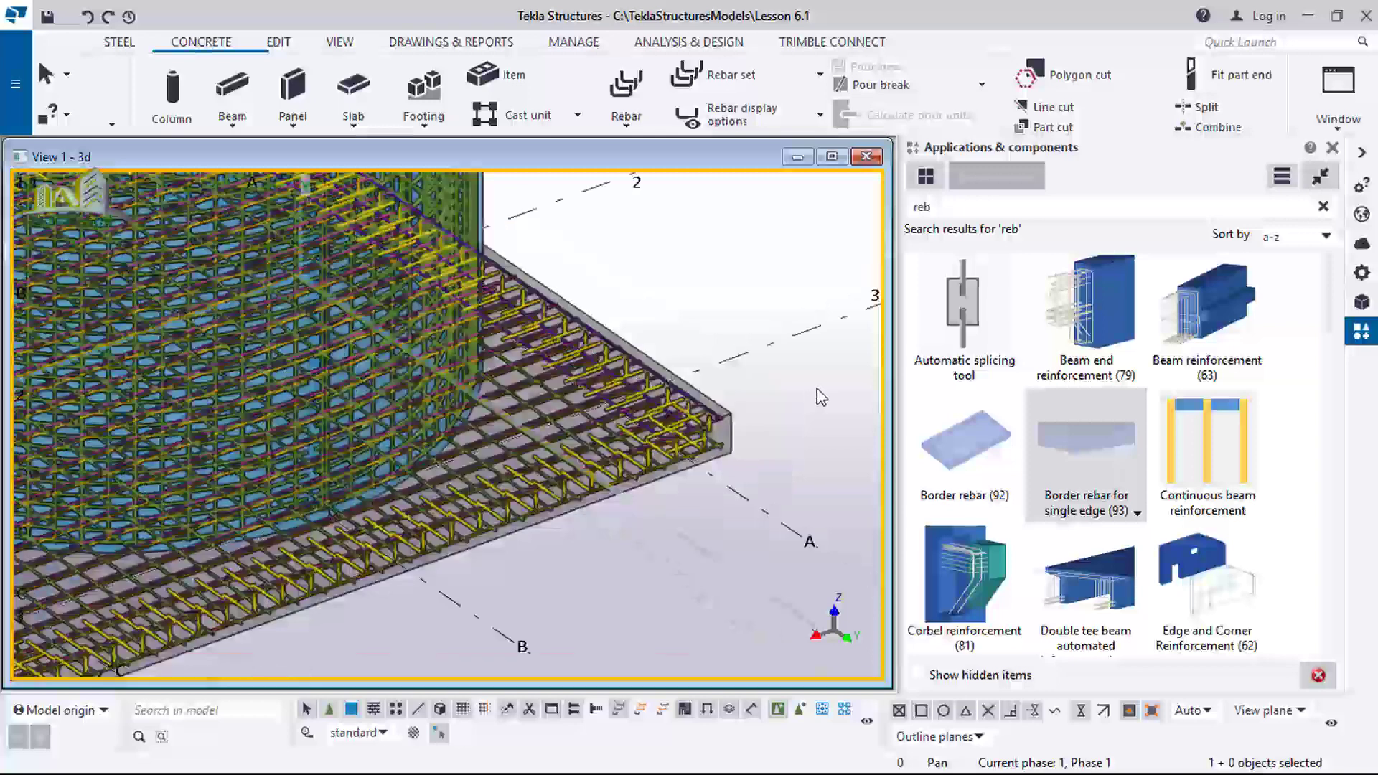
pyautogui.scroll(-5, 807, 398)
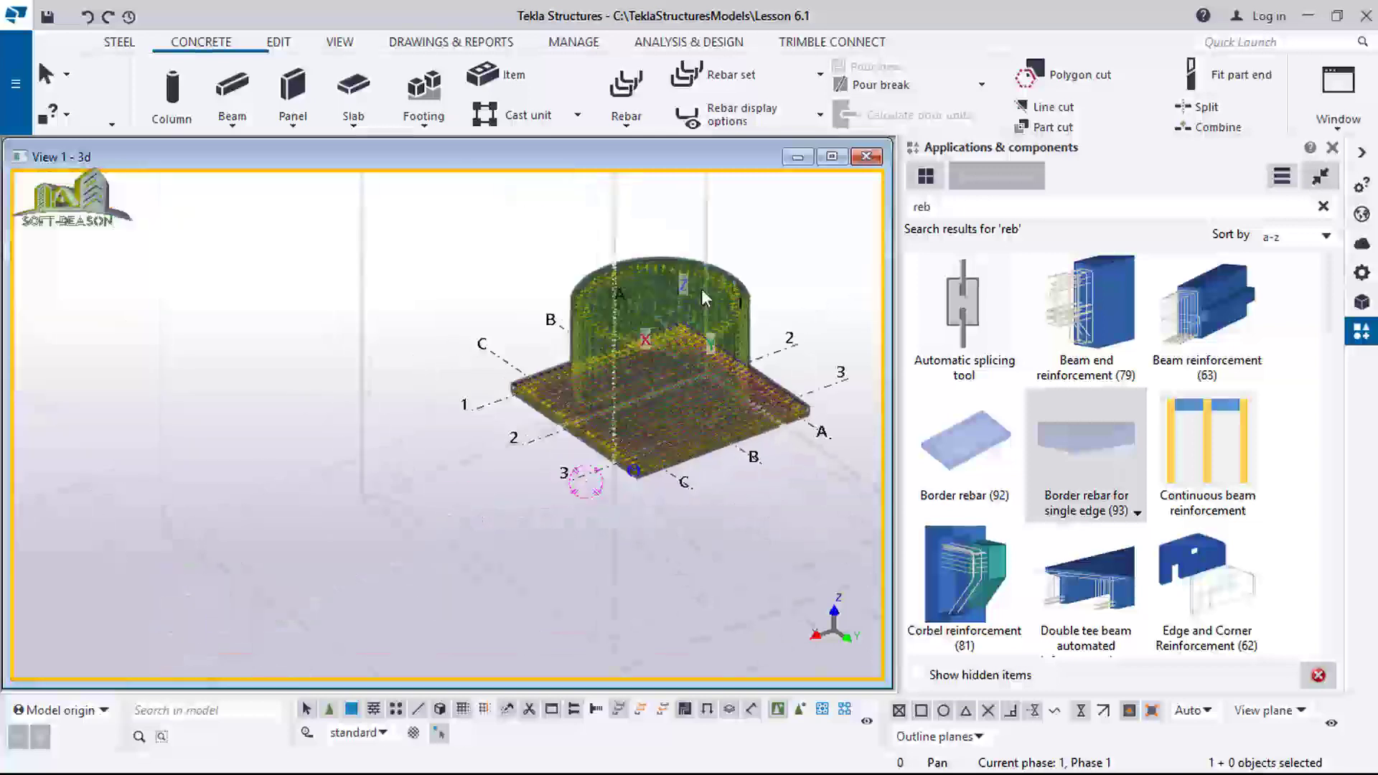
pyautogui.scroll(-1, 237, 420)
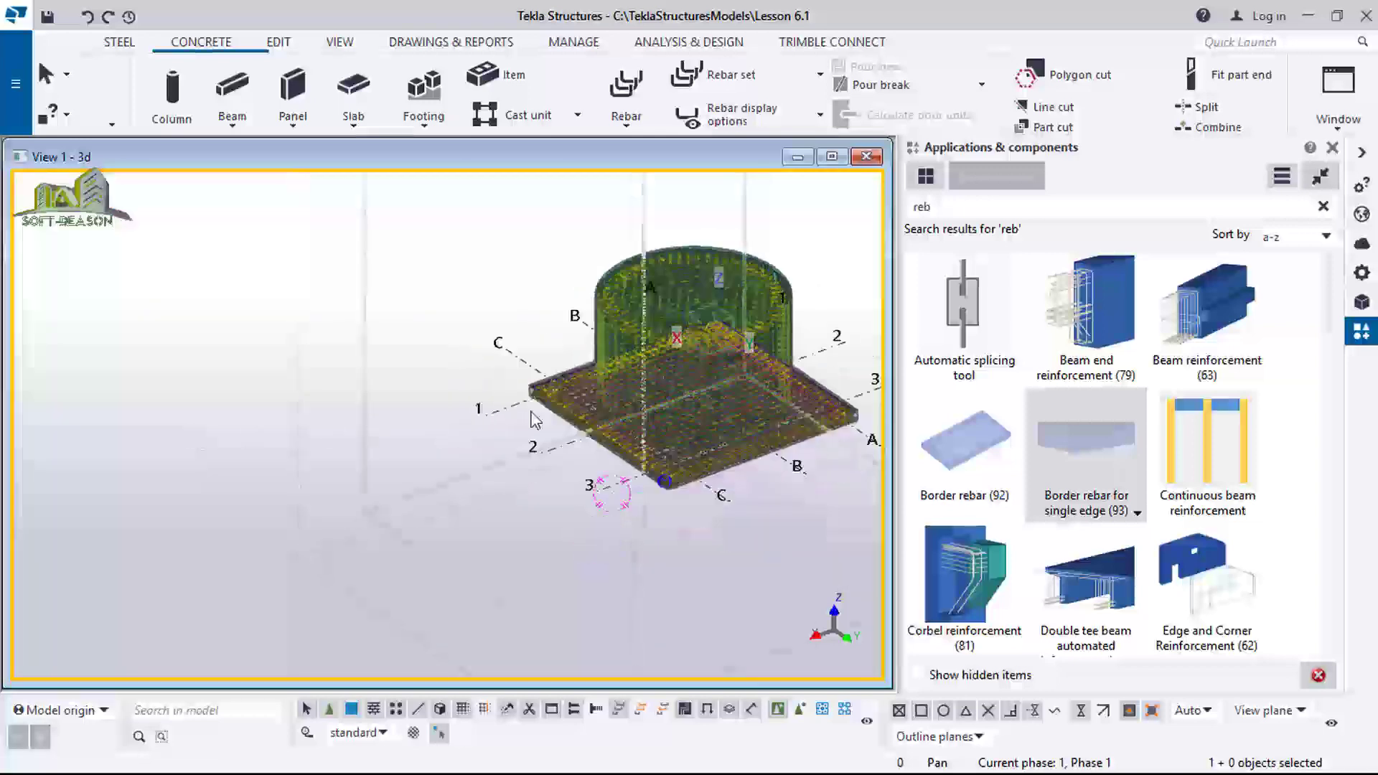
pyautogui.scroll(5, 691, 325)
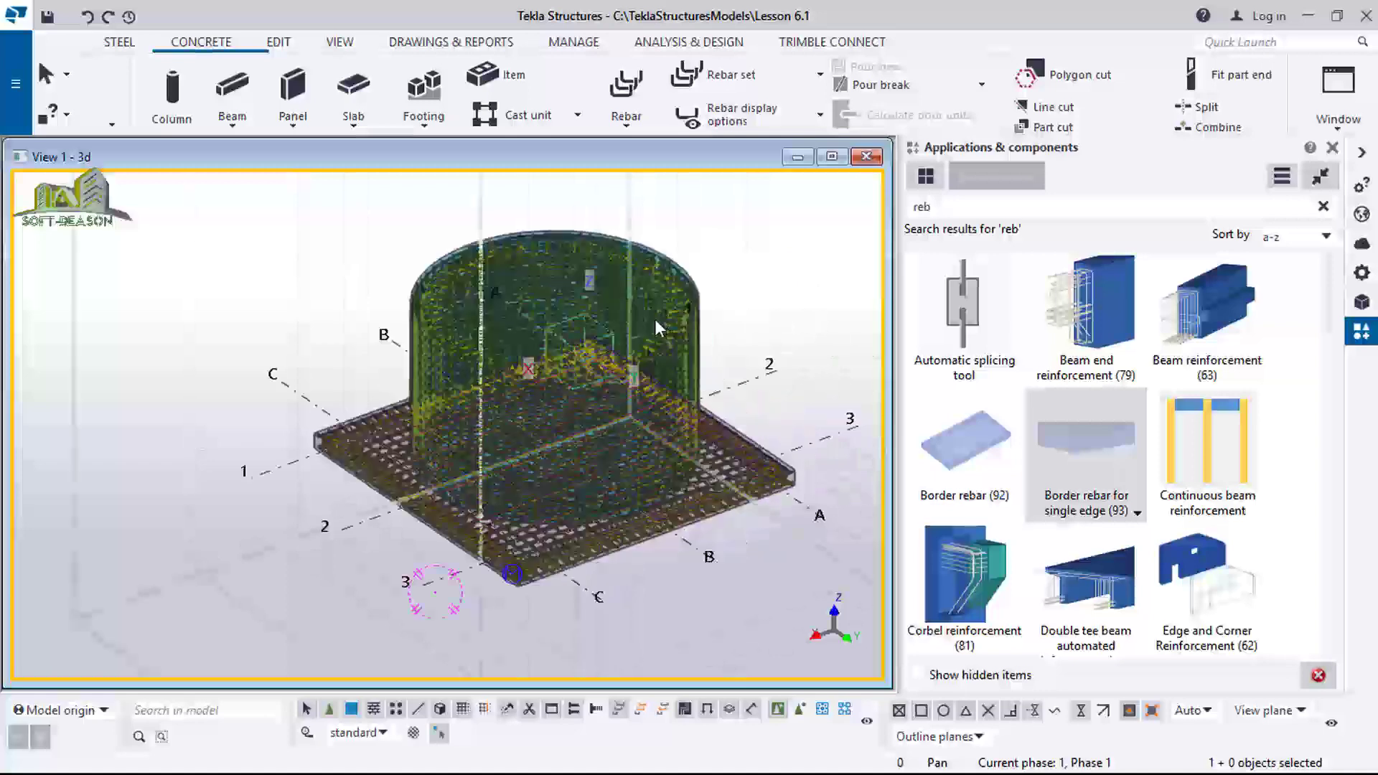
pyautogui.scroll(2, 585, 352)
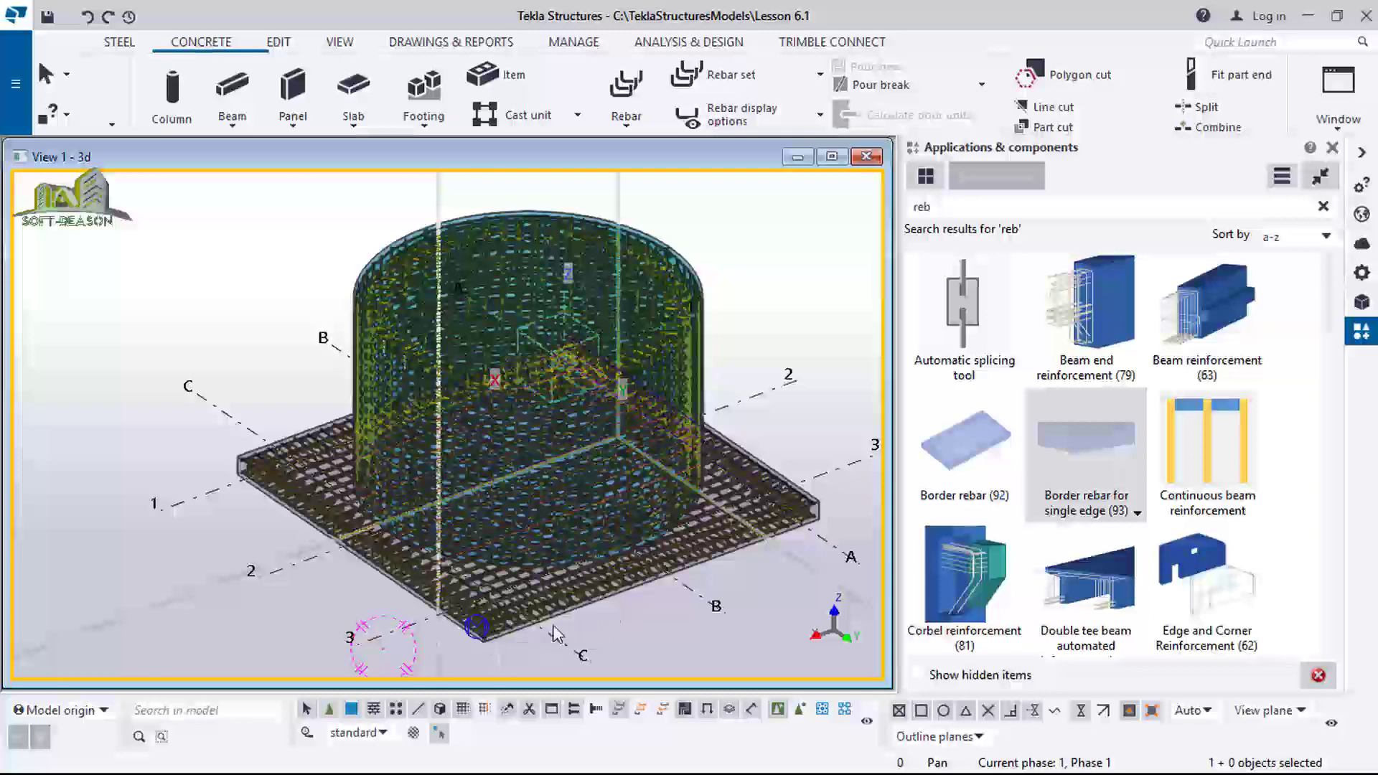
pyautogui.scroll(5, 553, 633)
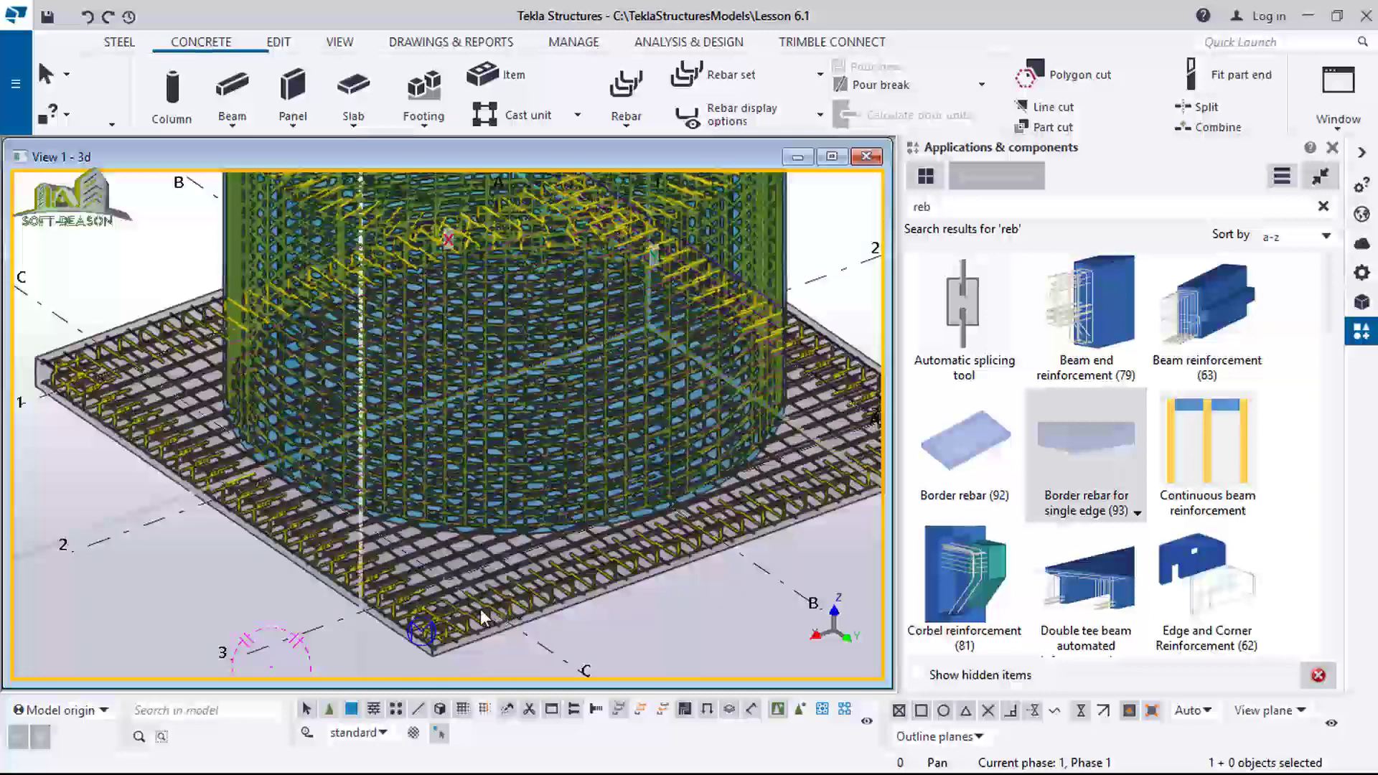
pyautogui.scroll(-3, 488, 602)
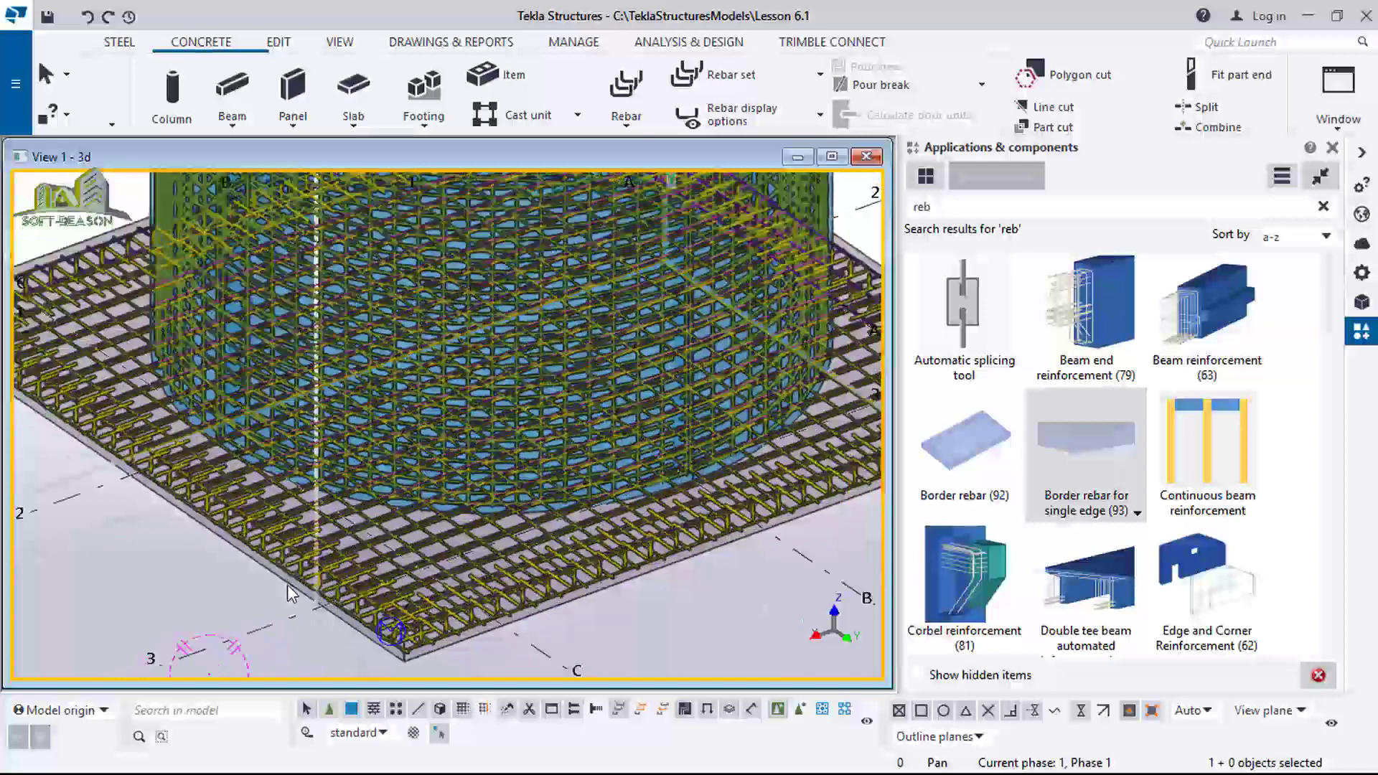
pyautogui.scroll(-1, 728, 566)
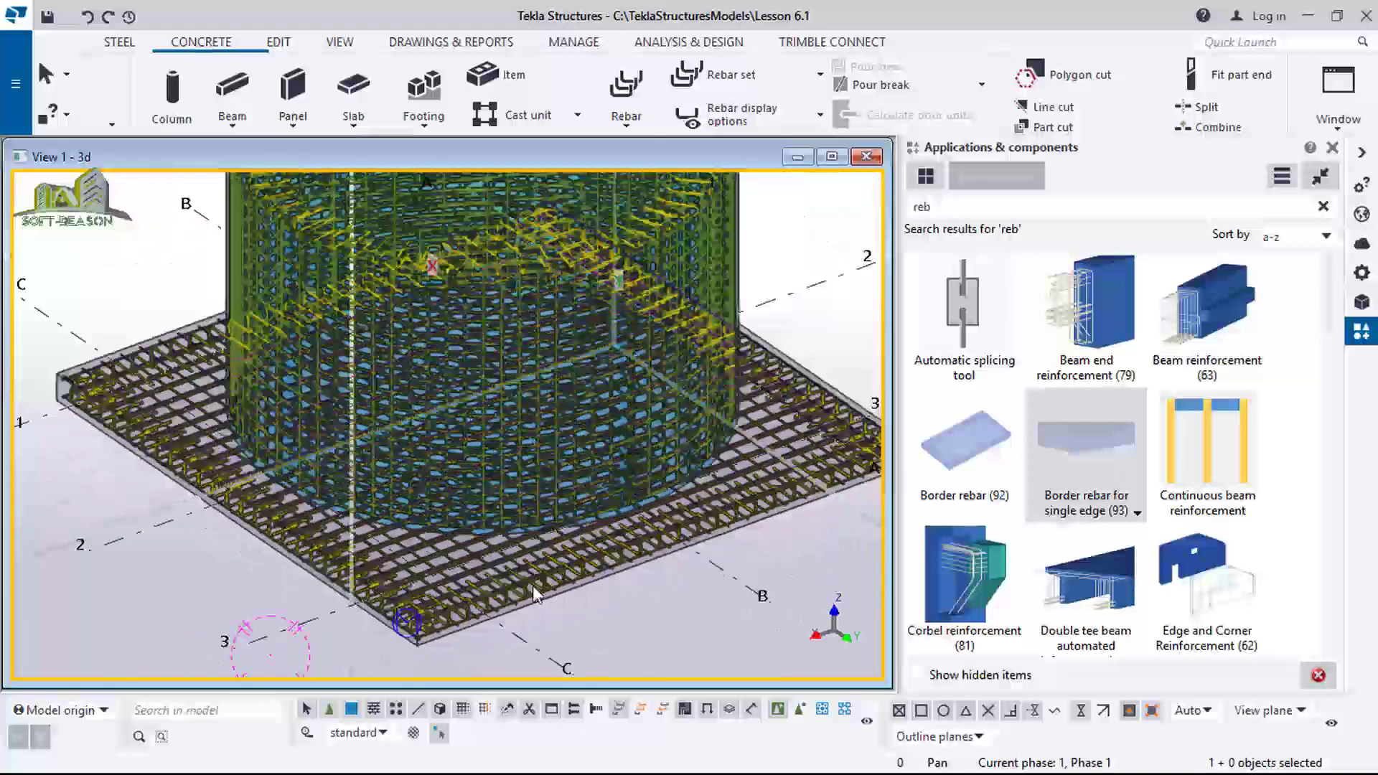
pyautogui.scroll(-2, 554, 570)
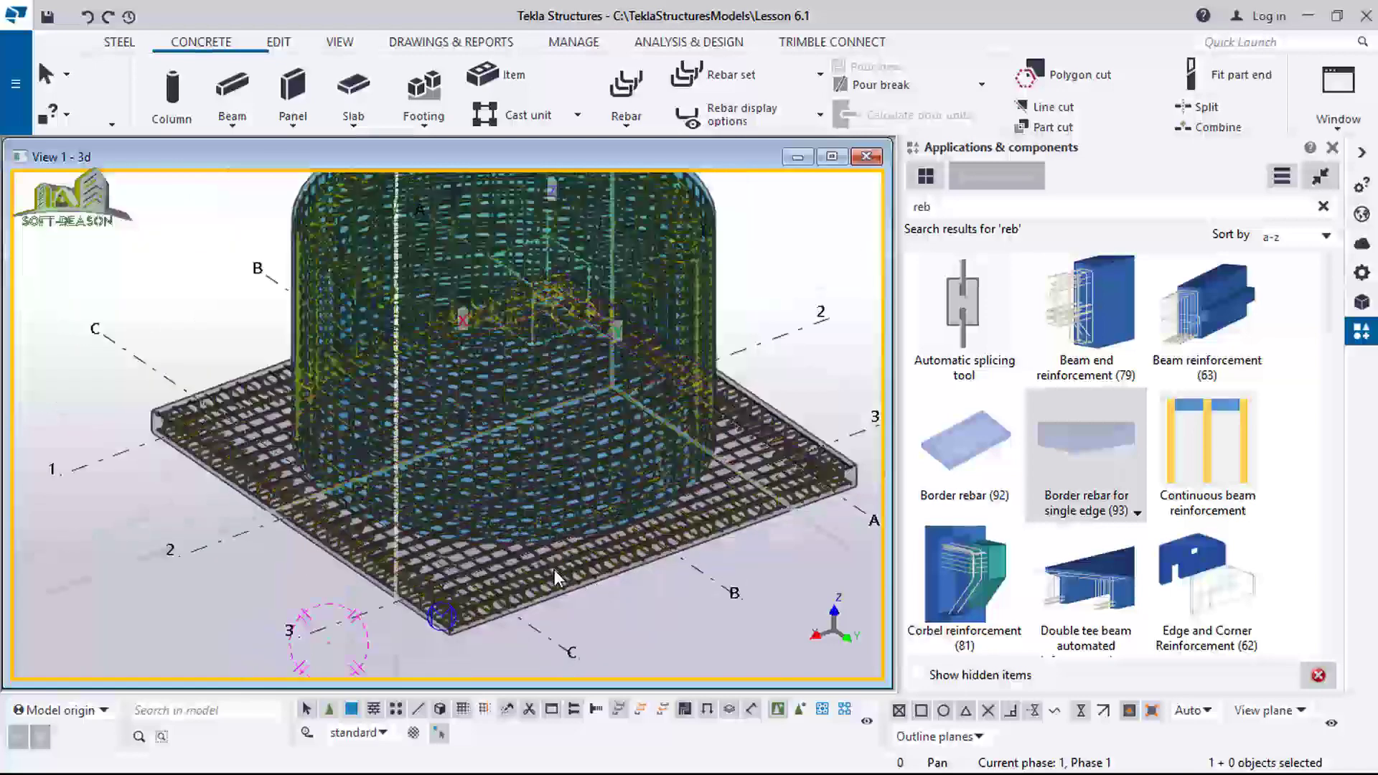
# Look over the complete tank model with its reinforced base slab, walls and round roof slab.
pyautogui.scroll(1, 554, 570)
pyautogui.scroll(-2, 557, 577)
pyautogui.press('F12')
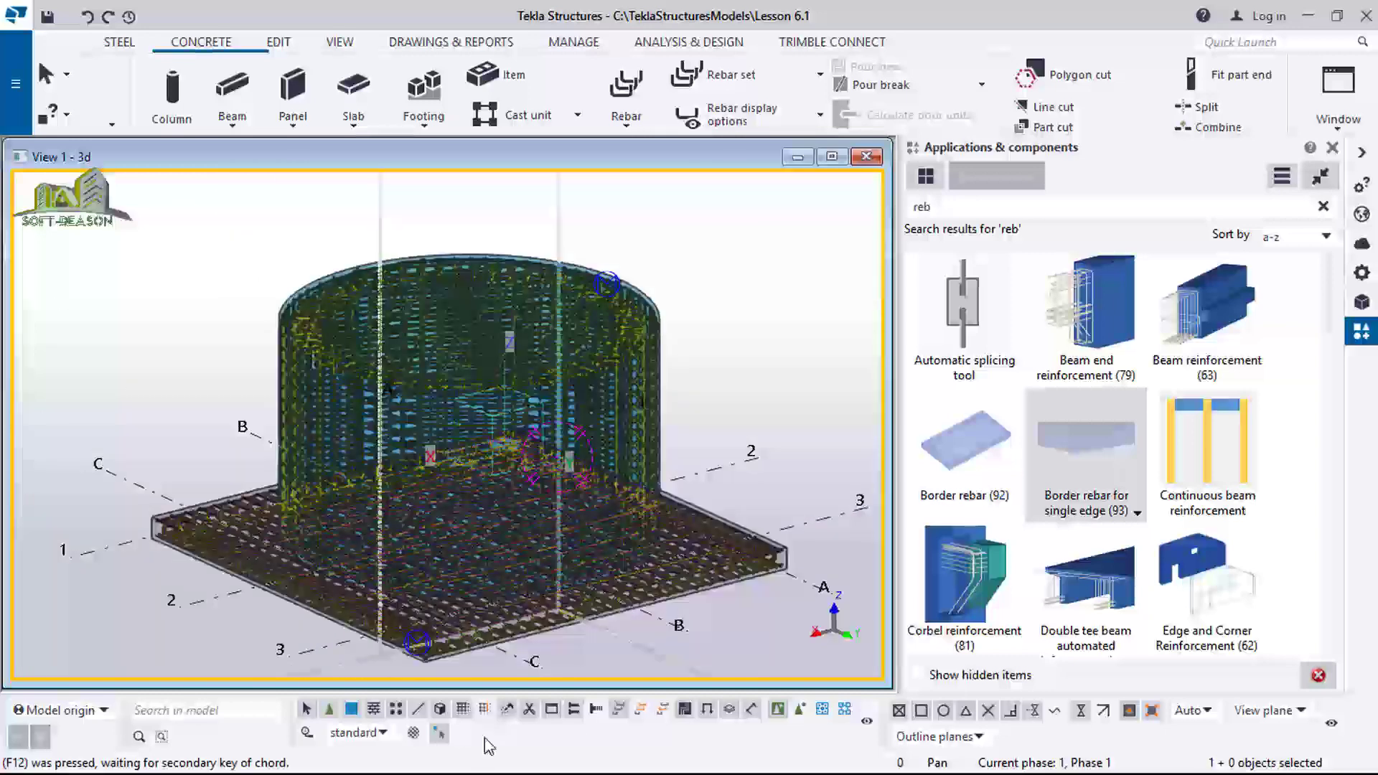
pyautogui.scroll(1, 528, 531)
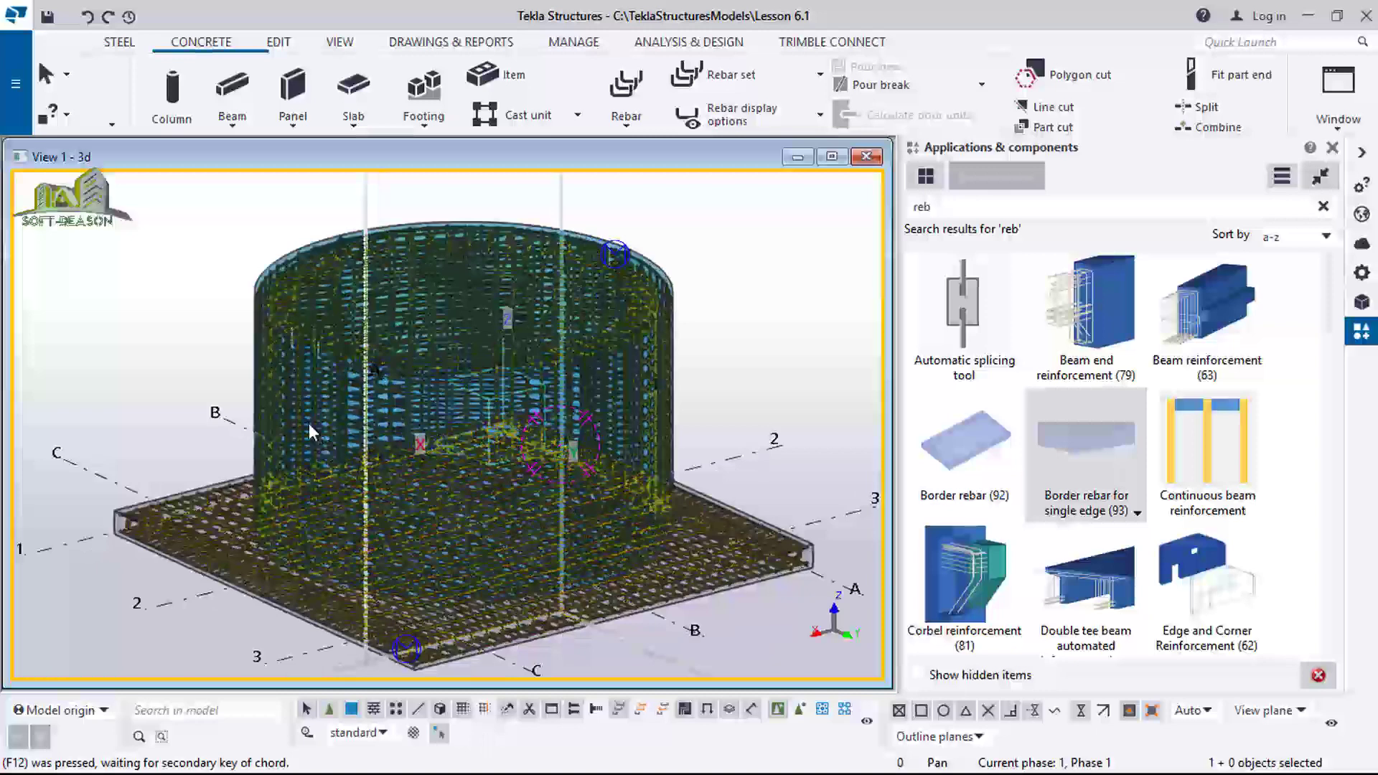
pyautogui.scroll(-1, 308, 423)
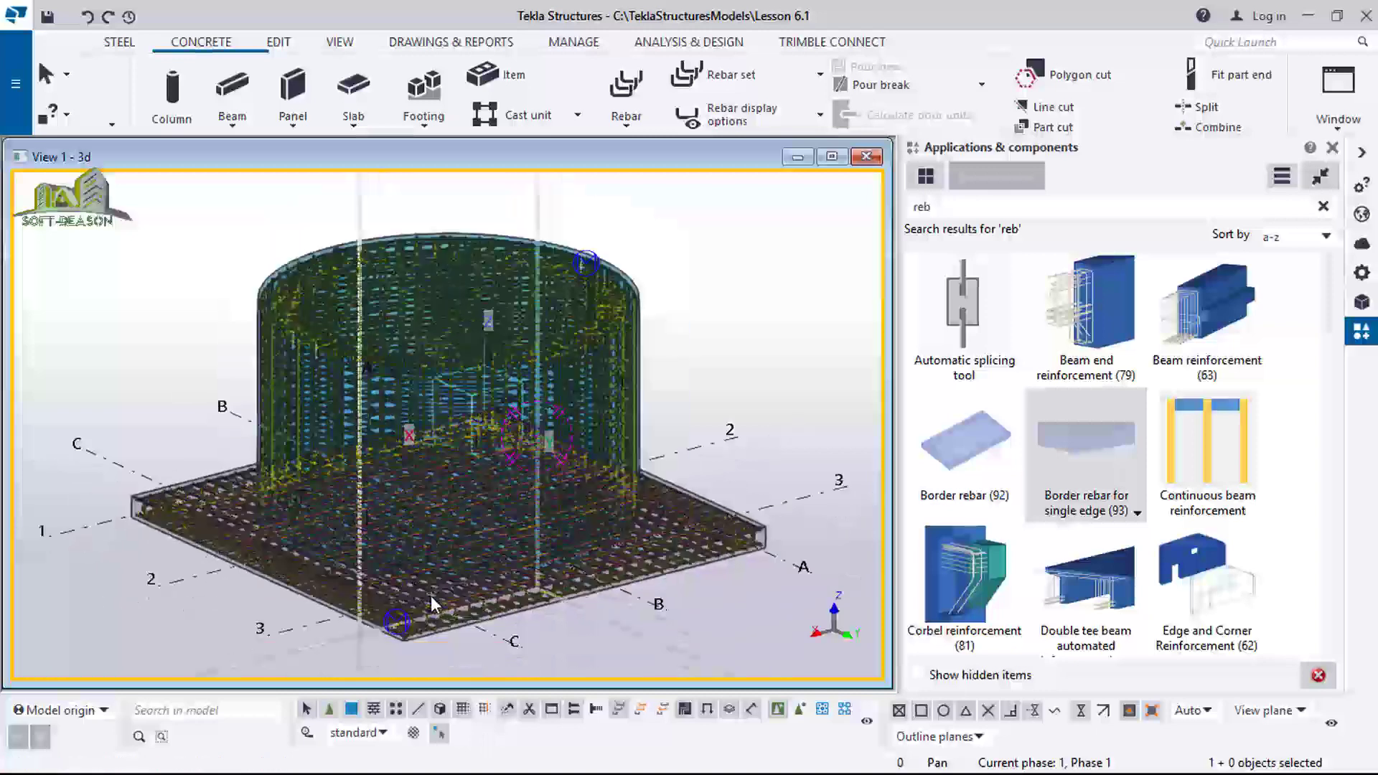
pyautogui.scroll(-1, 430, 581)
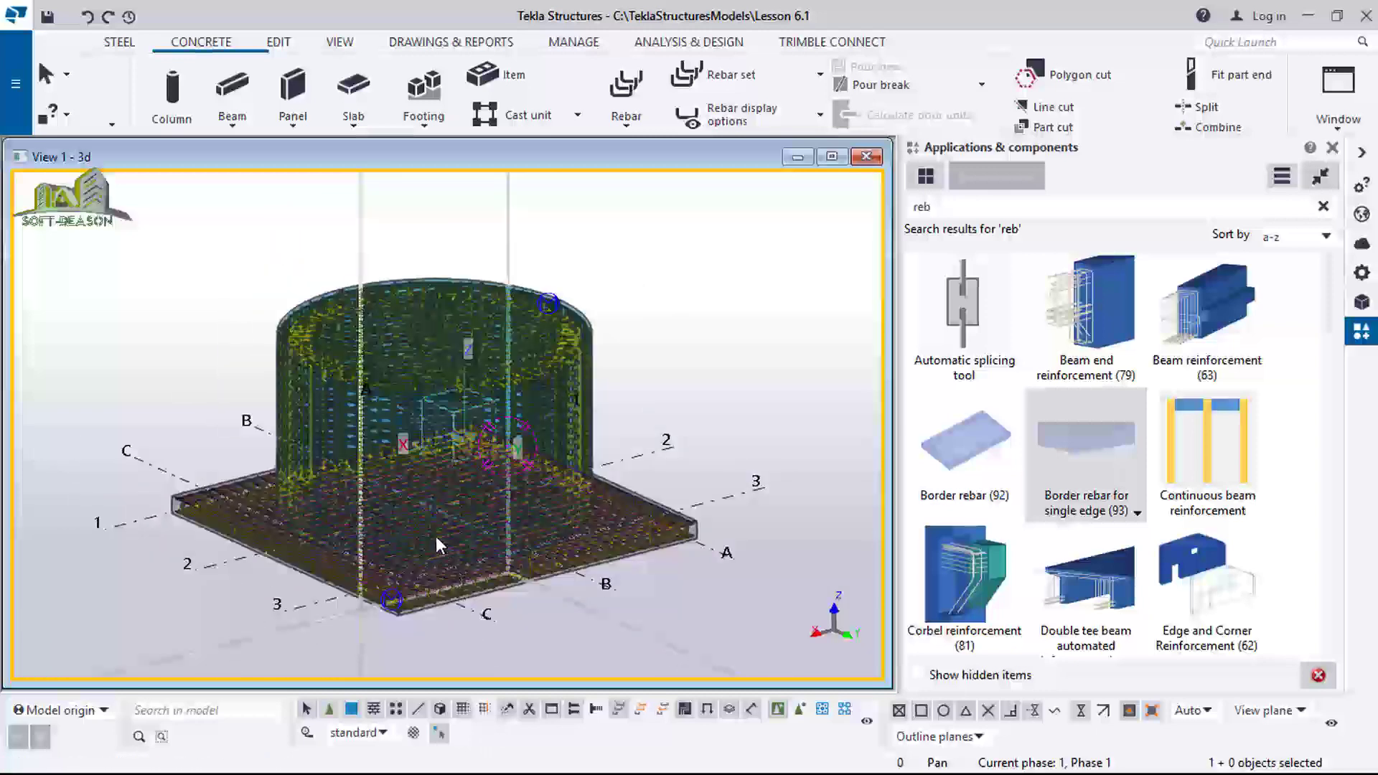
pyautogui.scroll(1, 433, 532)
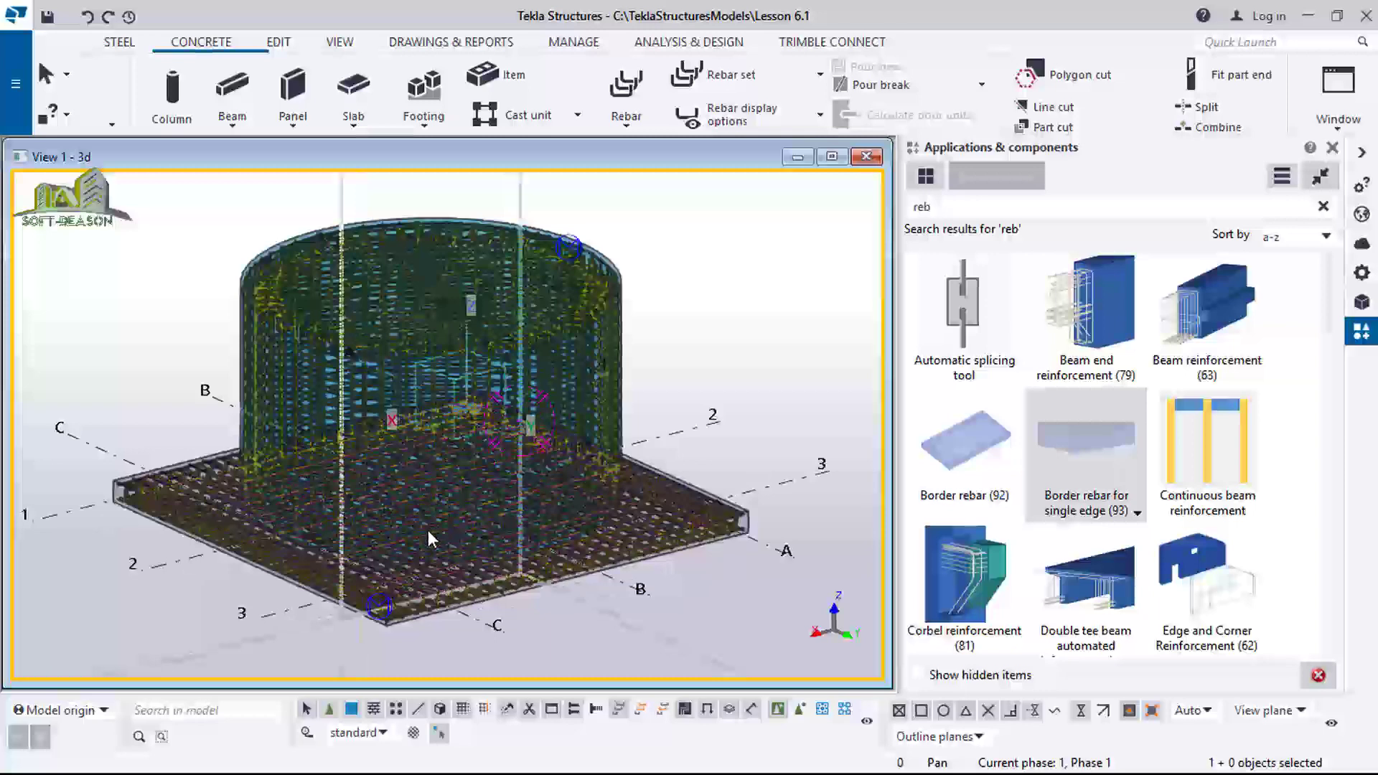
pyautogui.scroll(1, 427, 529)
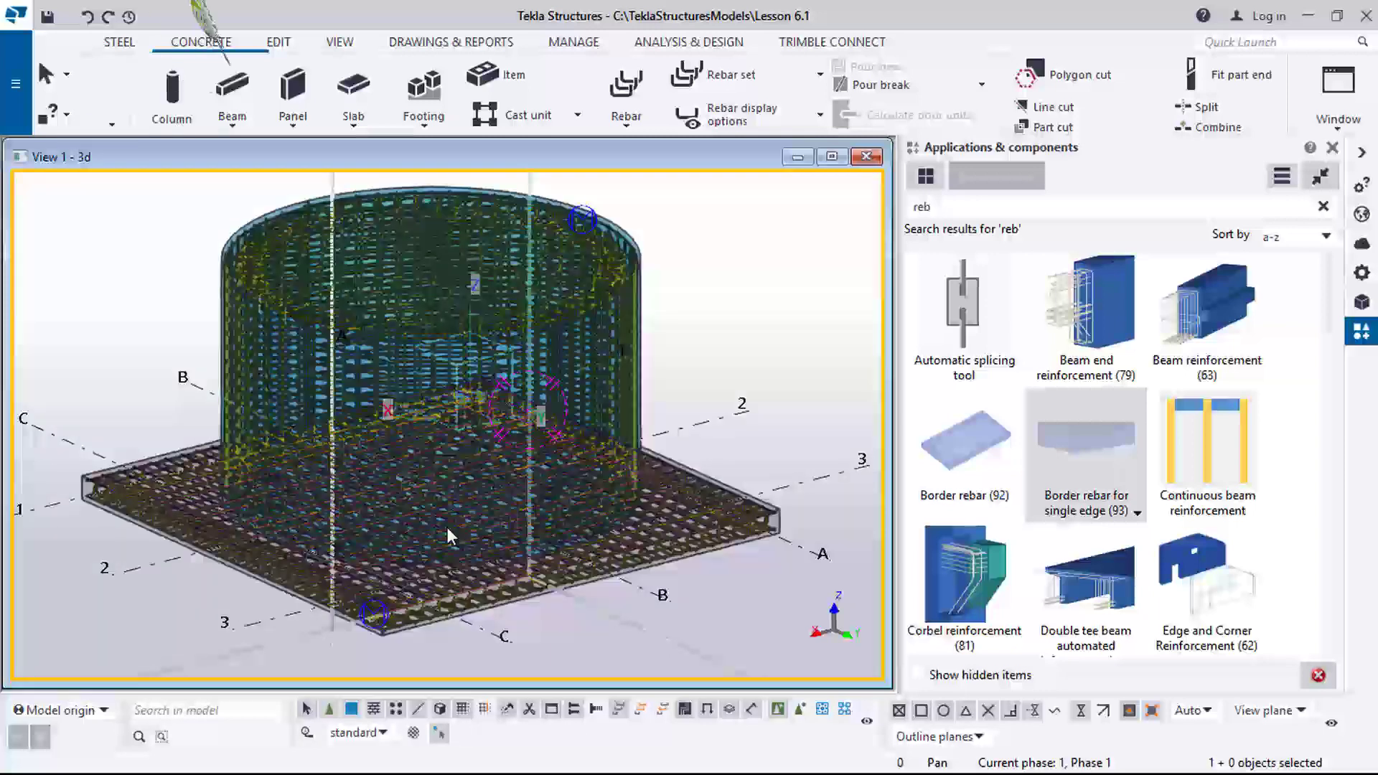